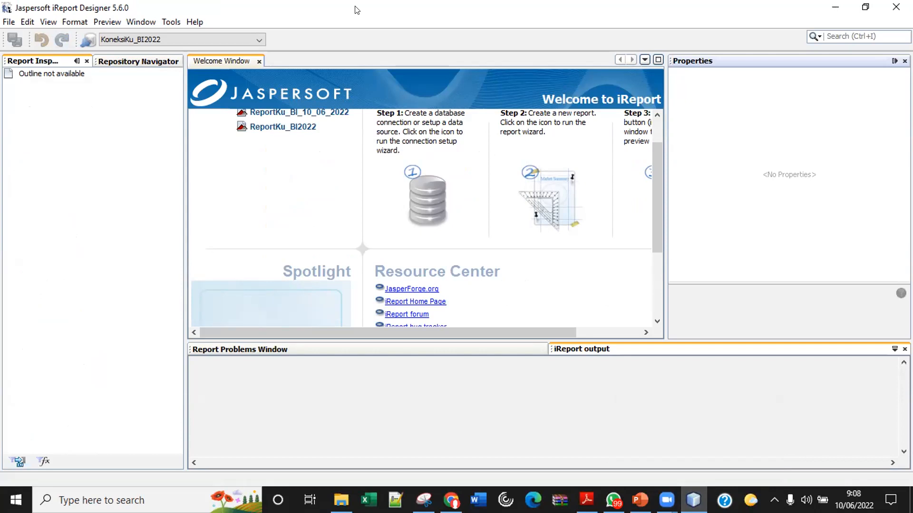
Look over the Repository Navigator and Report Inspector panels, then bring up the File menu.
click(122, 65)
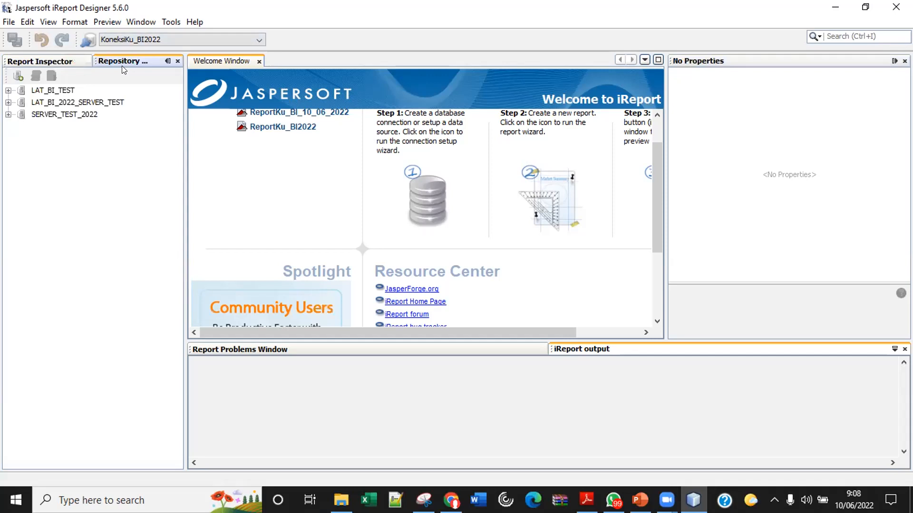
click(36, 62)
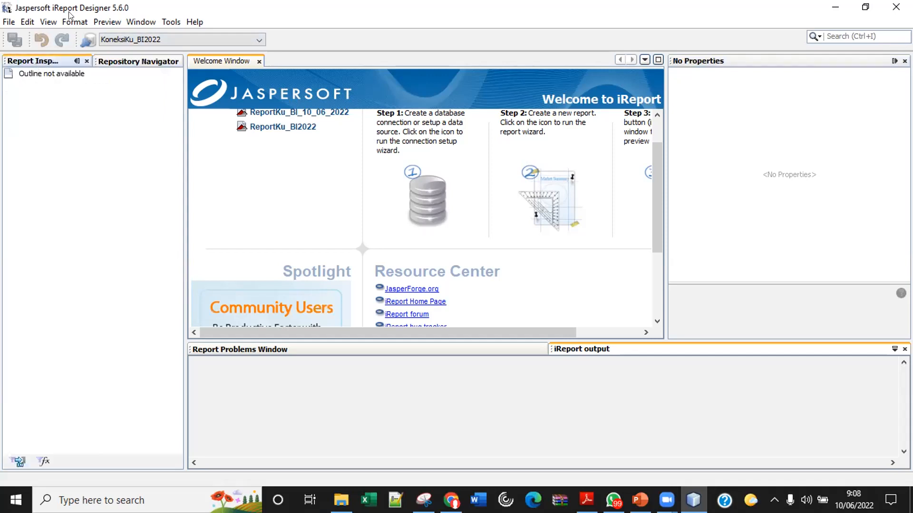
click(11, 22)
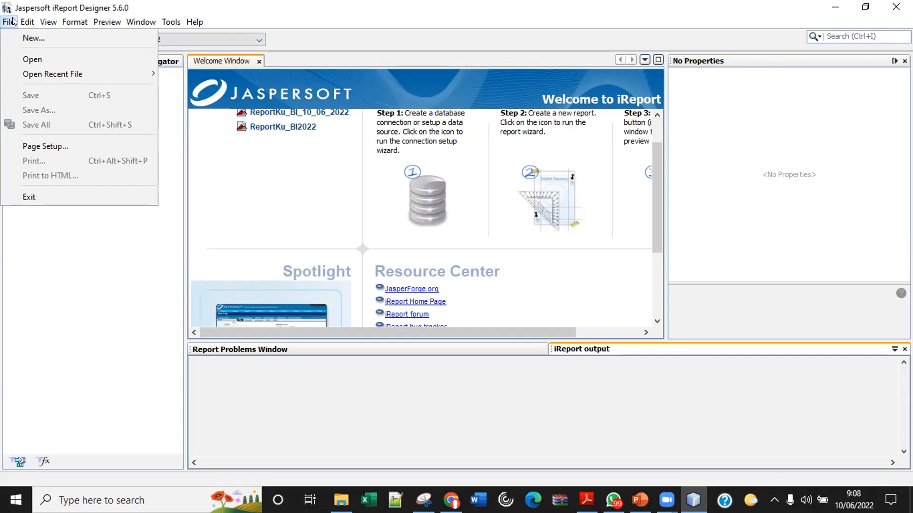
click(163, 426)
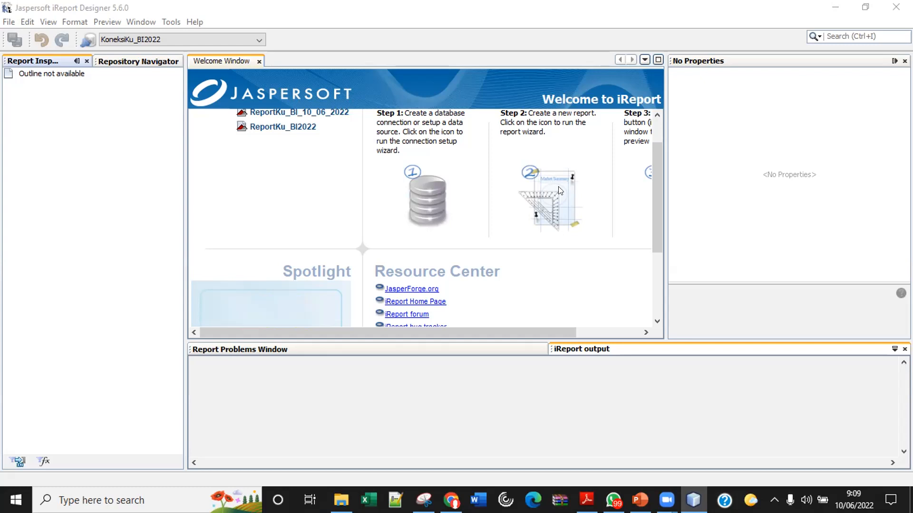
click(8, 22)
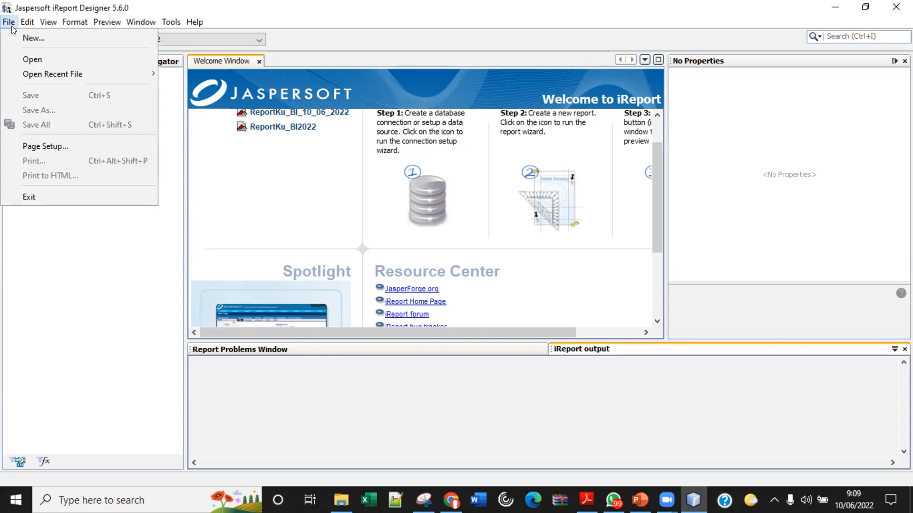
Open ReportKuBI10_06_2022.jrxml from the reporting folder.
click(26, 59)
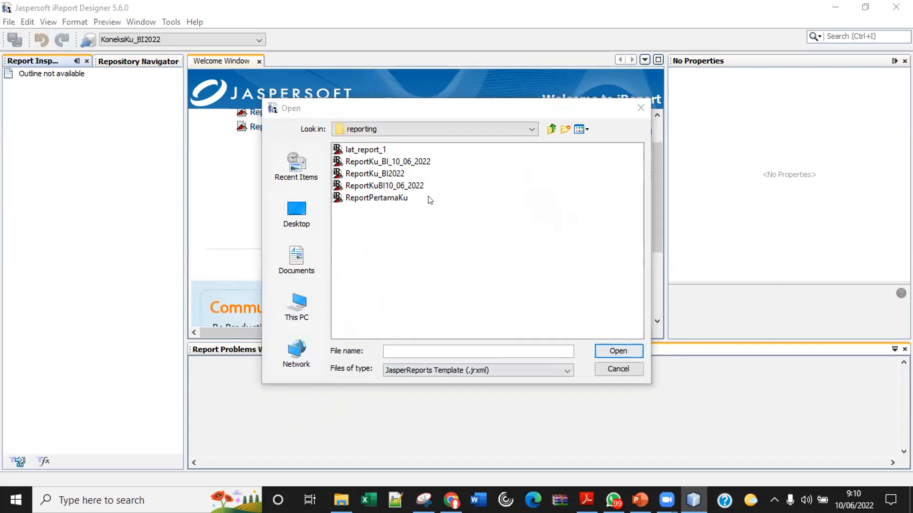
click(394, 186)
double_click(394, 187)
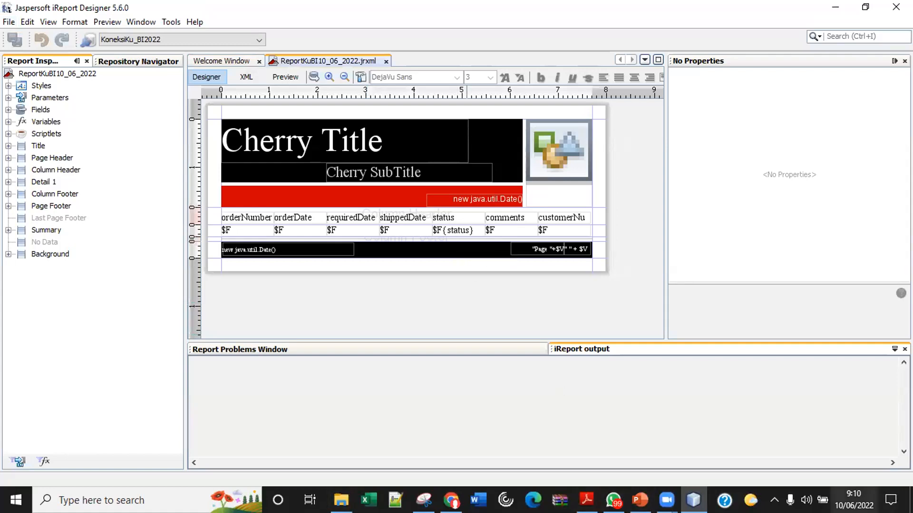
Raise the speaker volume to 95 and show the report's page and margin properties.
click(806, 500)
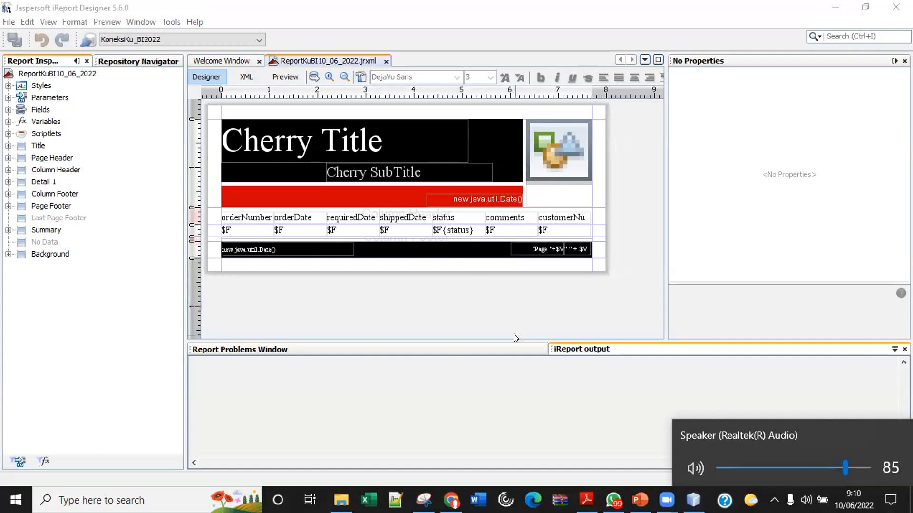
click(364, 295)
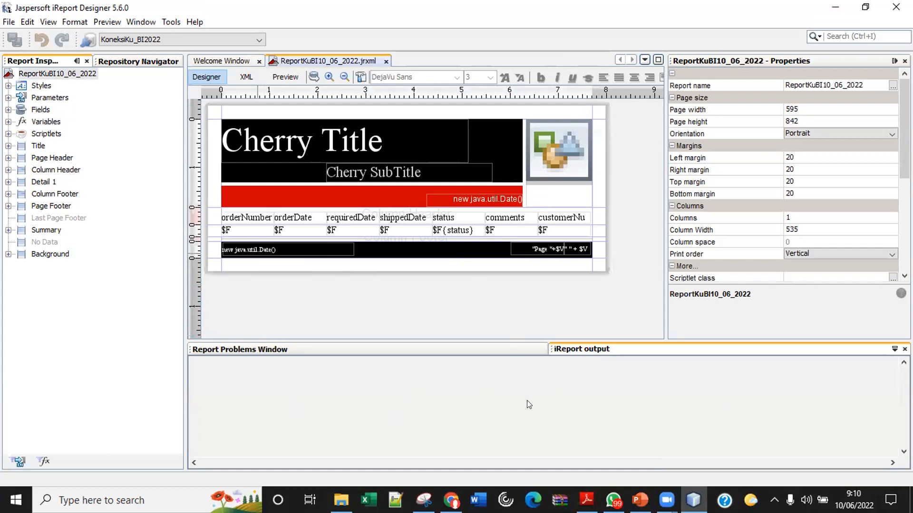
click(805, 500)
click(862, 473)
click(464, 291)
Expand Parameters, compile the preview and open the param_status value choices.
click(8, 97)
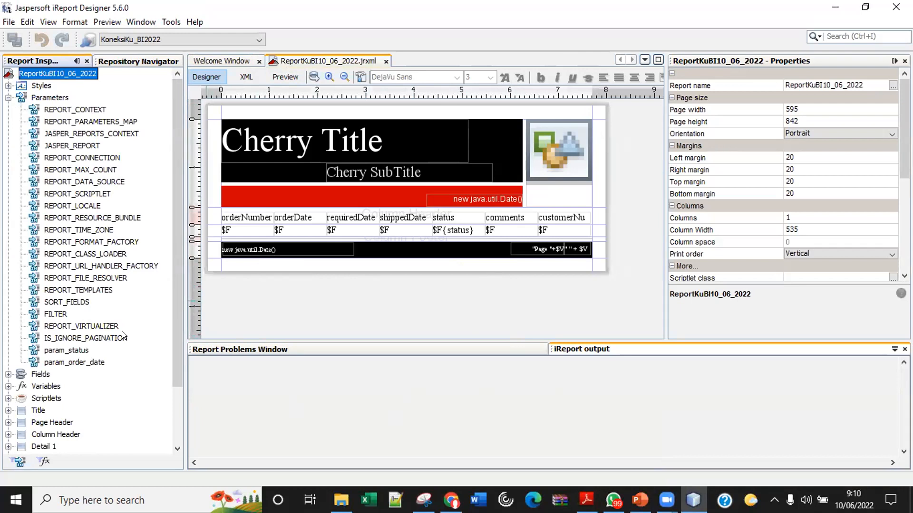
click(284, 77)
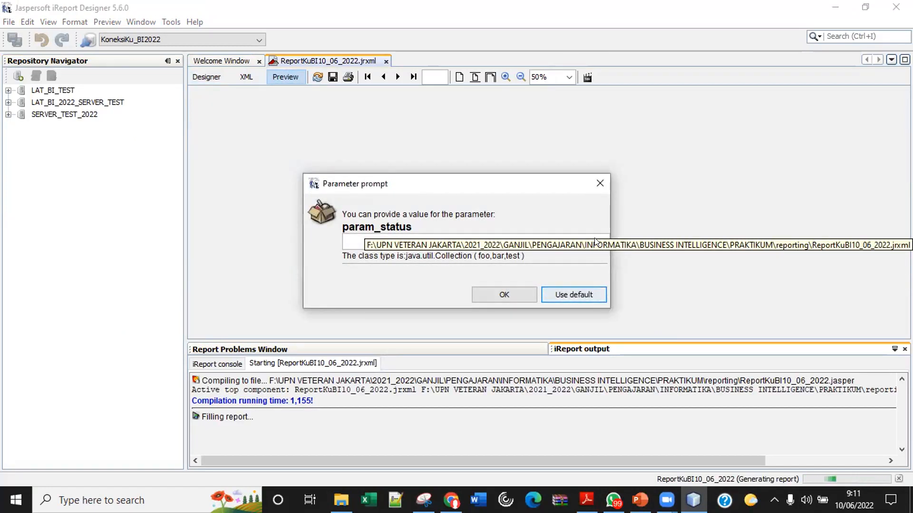
click(597, 241)
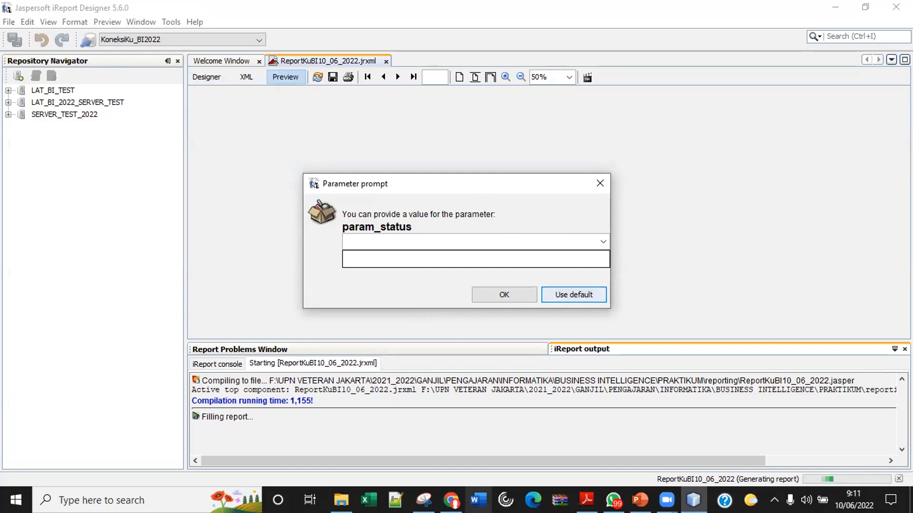
click(342, 500)
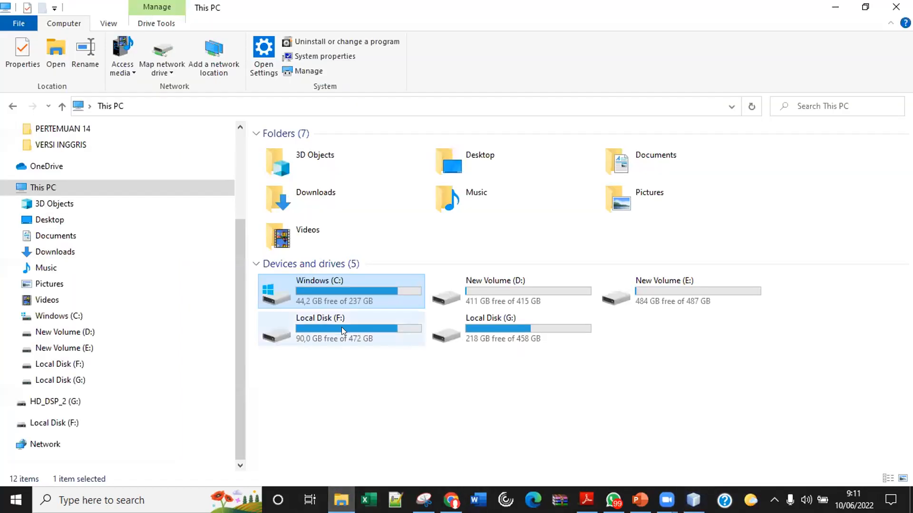
Launch XAMPP Control Panel from C:\xampp and start Apache and MySQL.
double_click(412, 281)
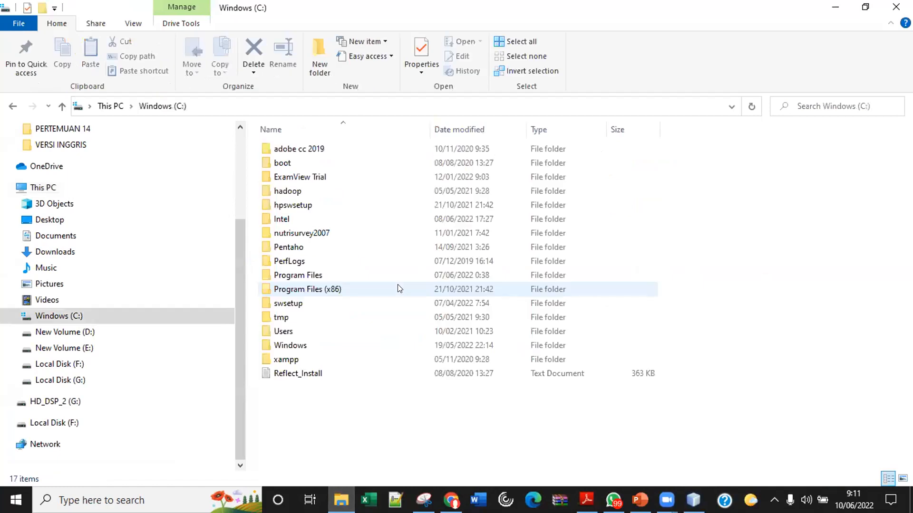
double_click(286, 359)
scroll(423, 333, down, 9)
double_click(299, 449)
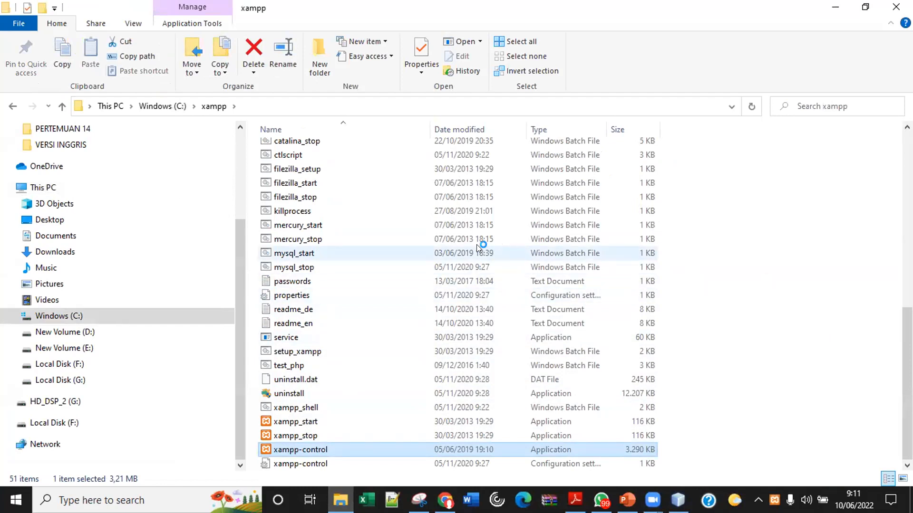
click(241, 74)
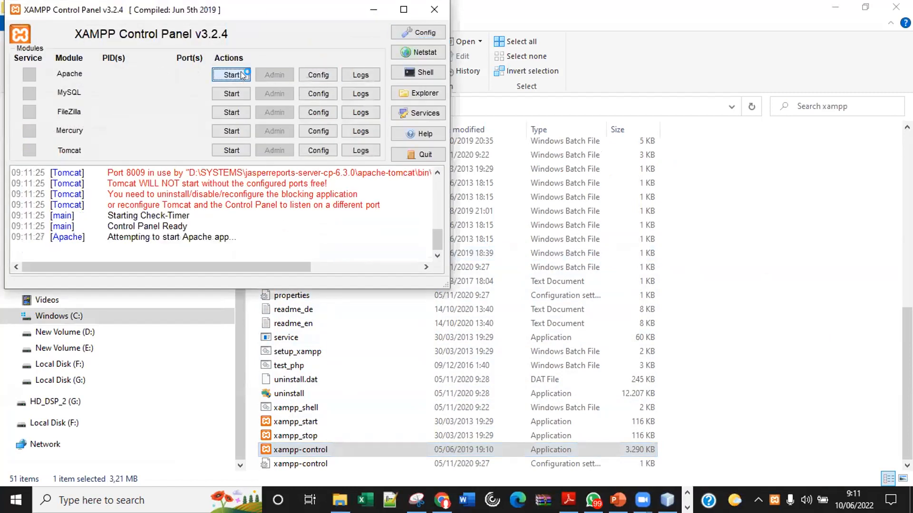
click(238, 92)
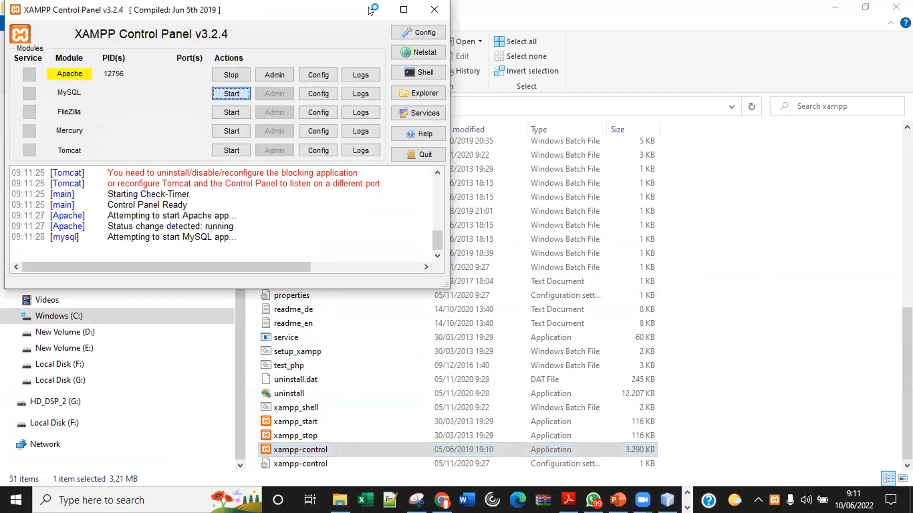
click(442, 500)
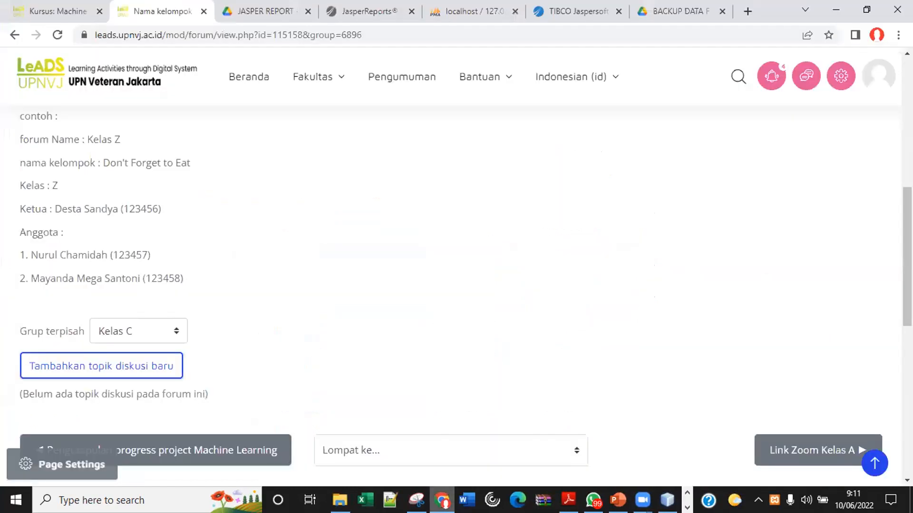
Reload phpMyAdmin at localhost/phpmyadmin/ by trimming db_sql.php?db=classicmodels from the address.
click(468, 15)
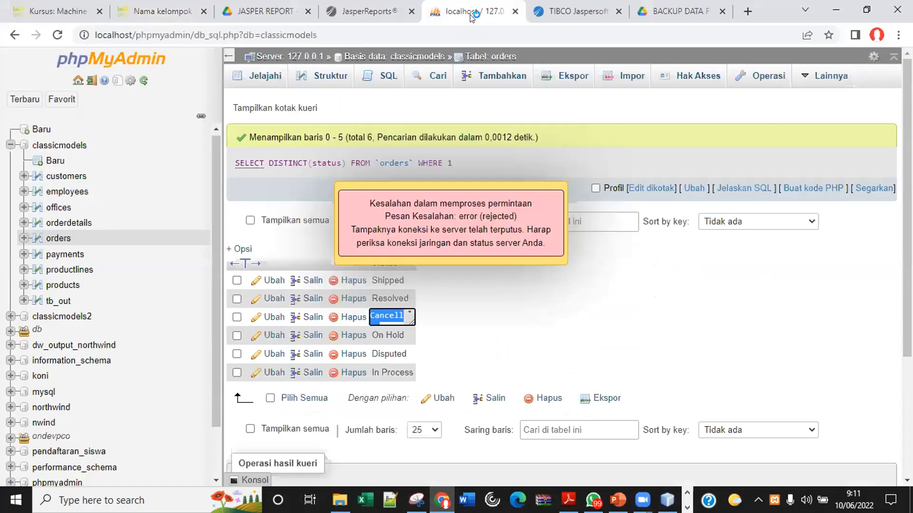
click(57, 35)
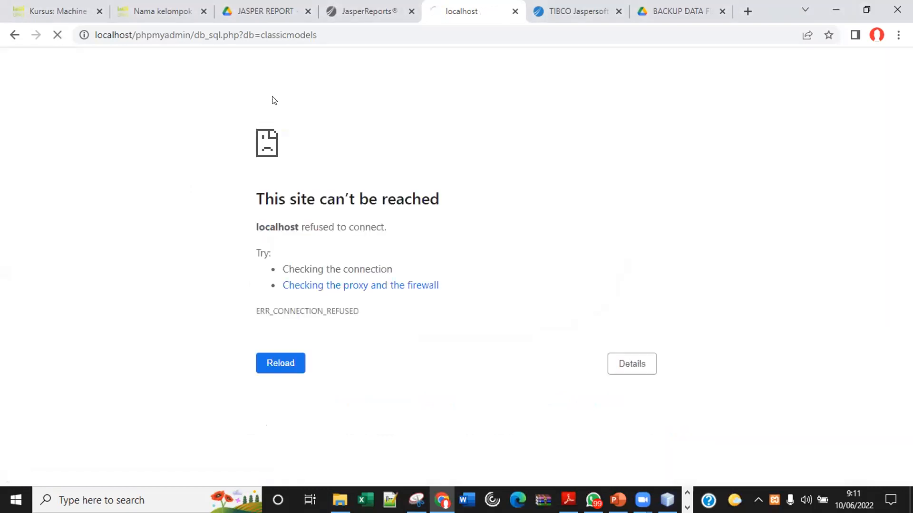
click(152, 35)
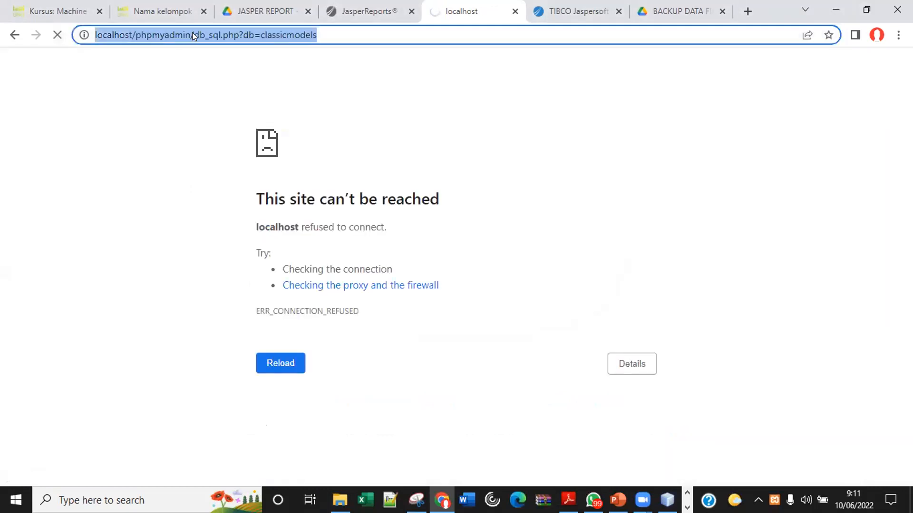
drag(193, 32, 350, 31)
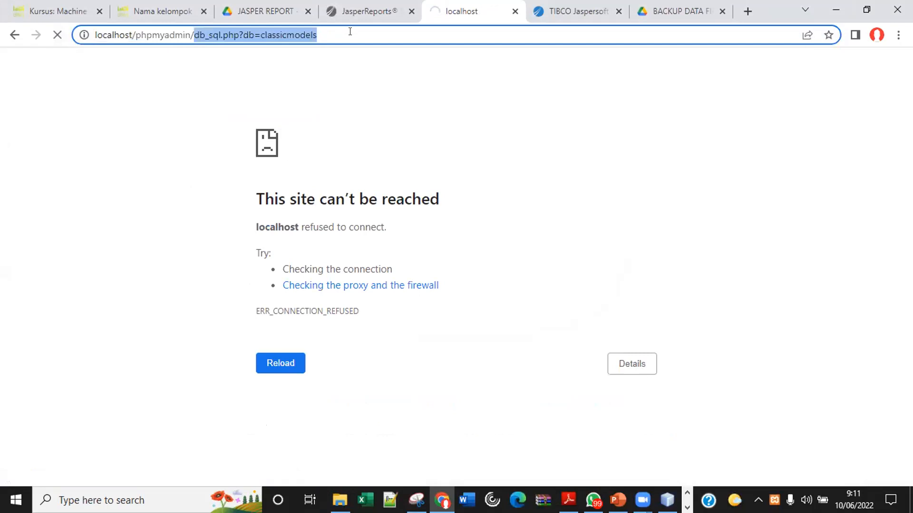
key(BackSpace)
key(Return)
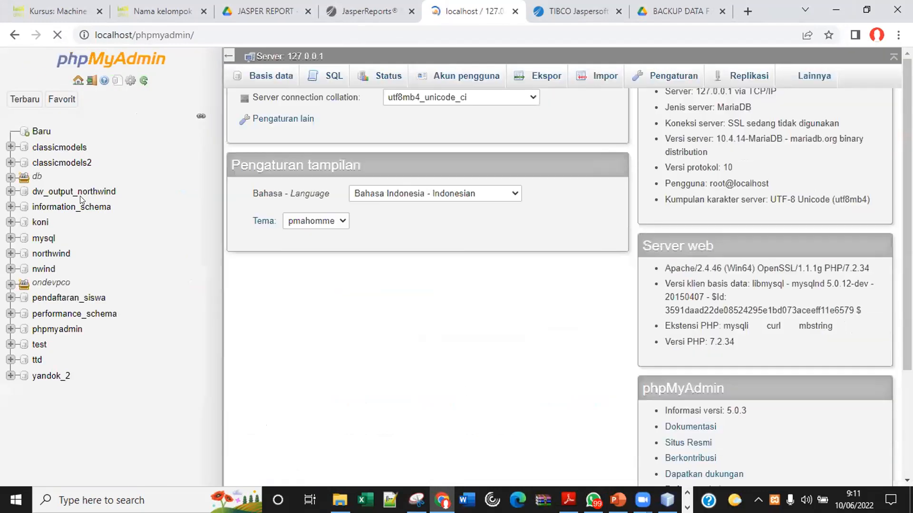
Browse the classicmodels orders table and select order 10100's Shipped status value.
click(47, 149)
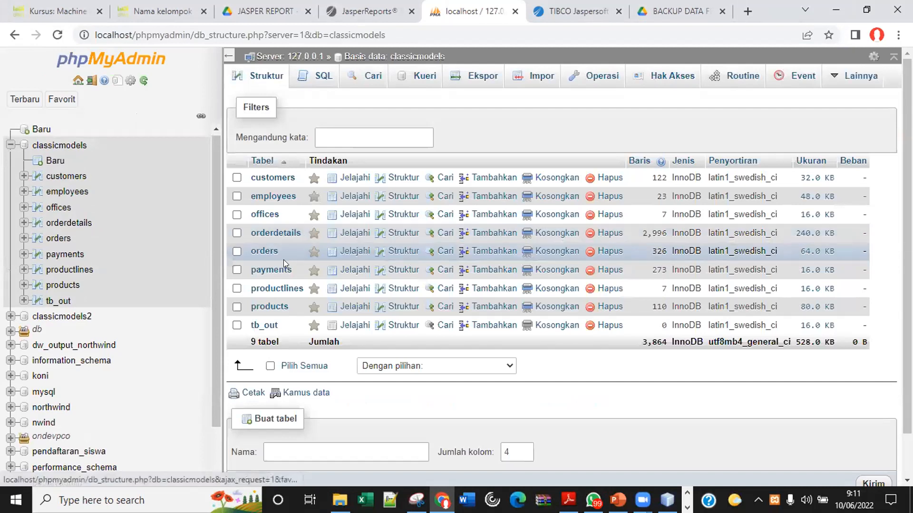
click(57, 239)
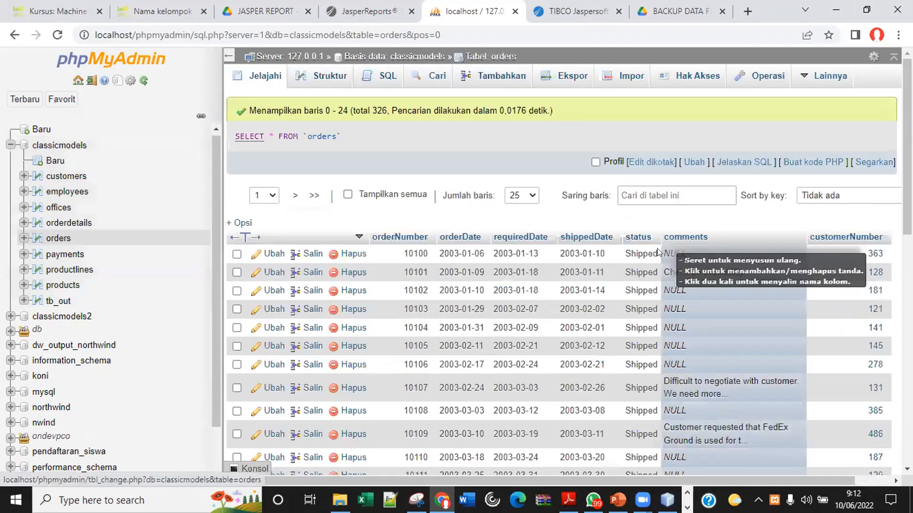
double_click(631, 252)
key(ctrl+c)
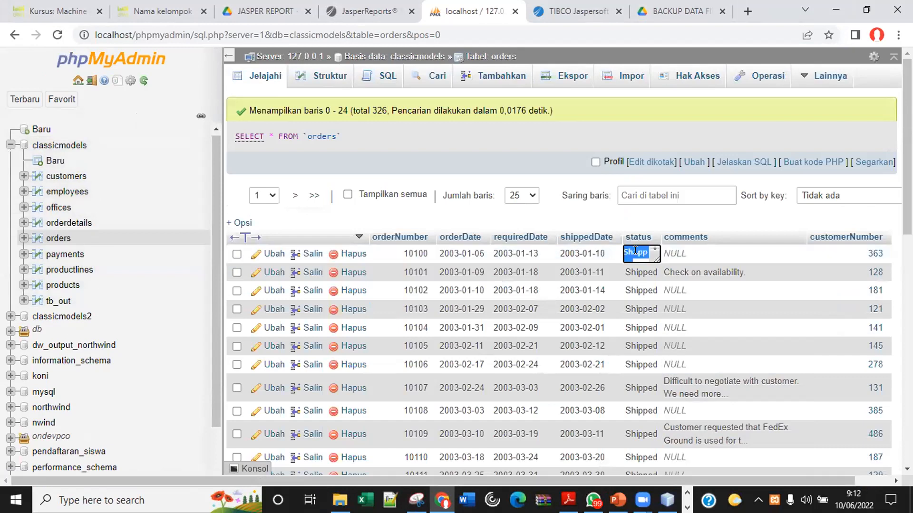
click(667, 500)
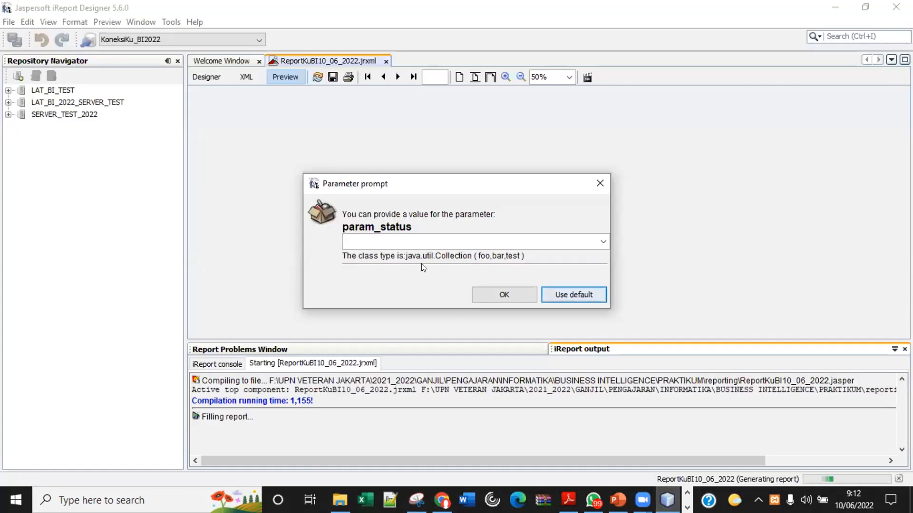
Fill the preview with param_status Shipped and the suggested order date, confirming the database login.
key(ctrl+v)
click(513, 291)
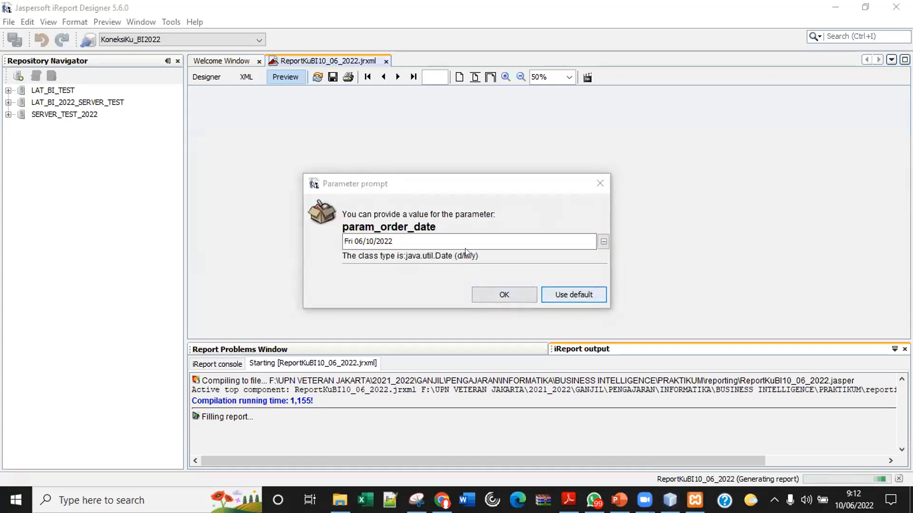
click(504, 292)
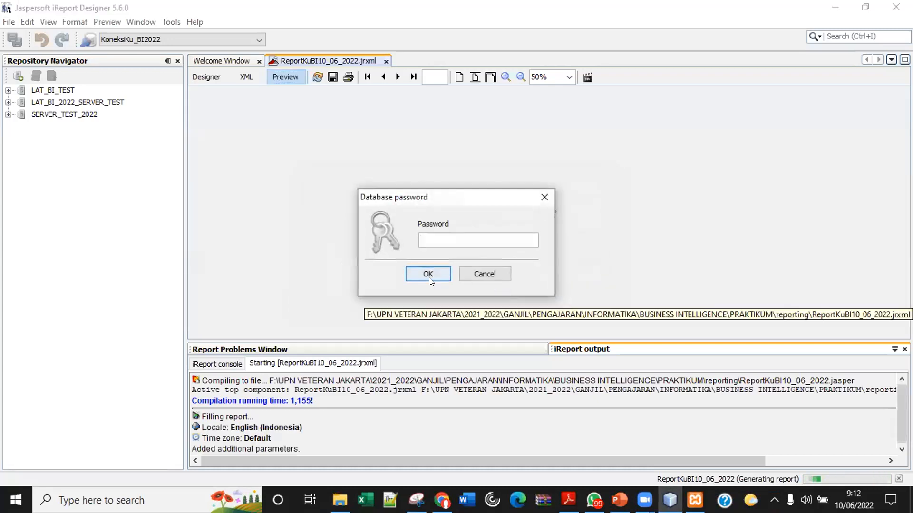
click(429, 278)
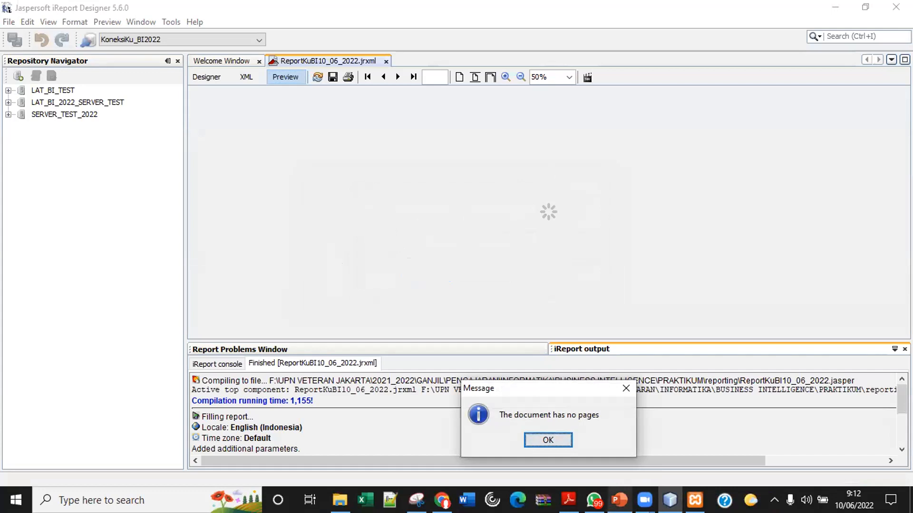
mouse_move(619, 500)
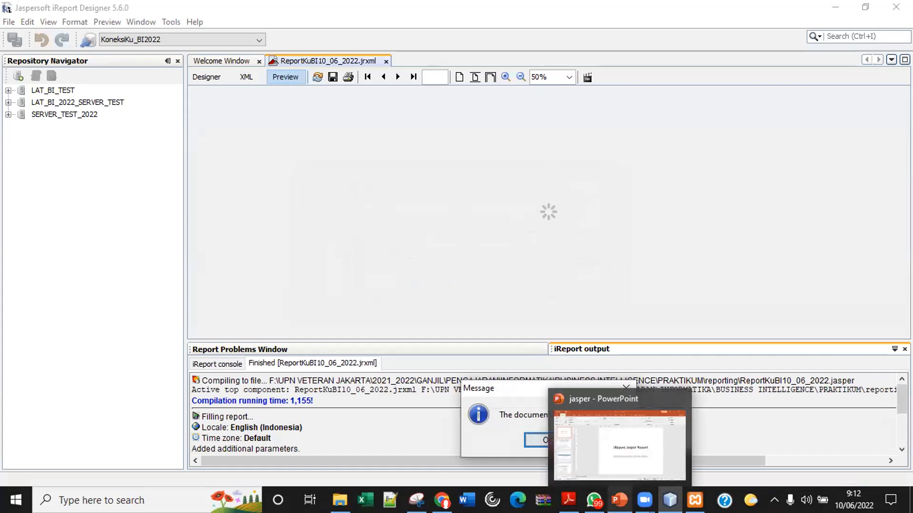
Bring up the jasper deck and page forward toward the java.util.Date parameter slide.
click(612, 439)
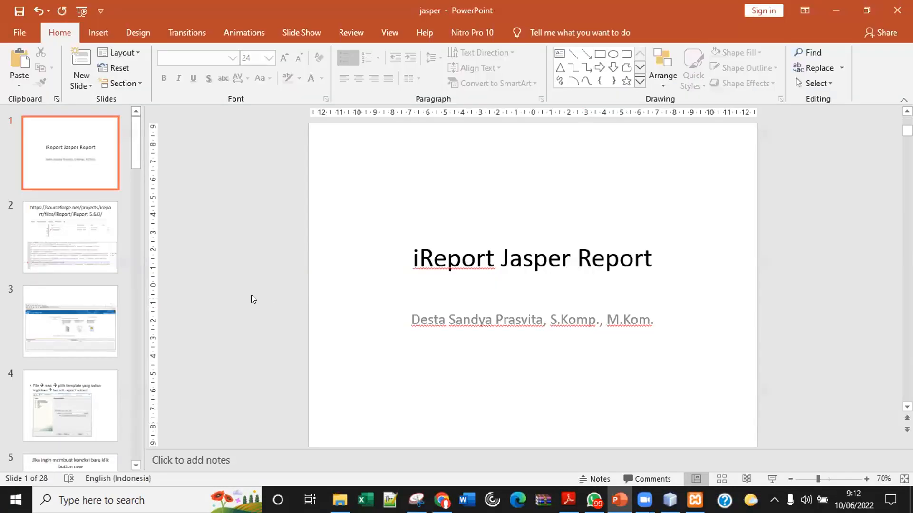
key(Page_Down)
key(Page_Down)
key(Page_Down)
key(Page_Down)
key(Page_Down)
key(Page_Down)
key(Page_Down)
key(Page_Down)
key(Page_Down)
key(Page_Down)
key(Page_Down)
key(Page_Down)
key(Page_Down)
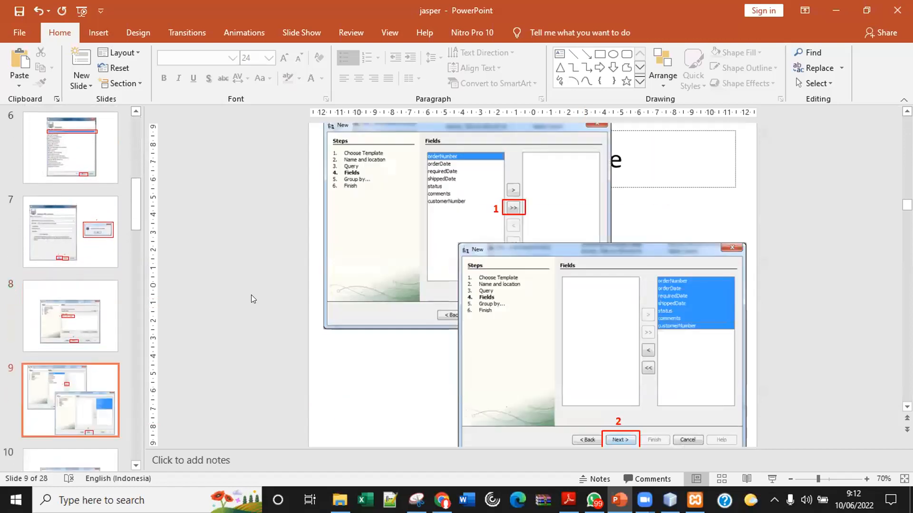
key(Page_Down)
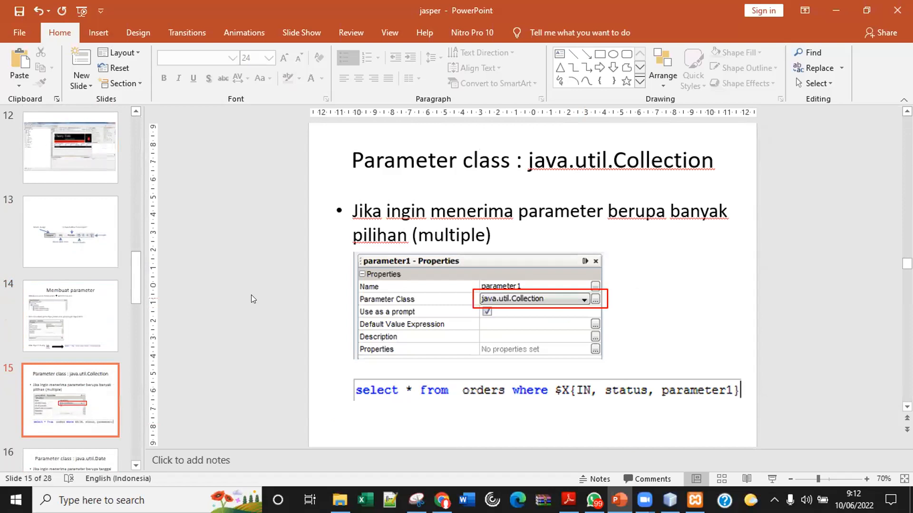
key(Page_Down)
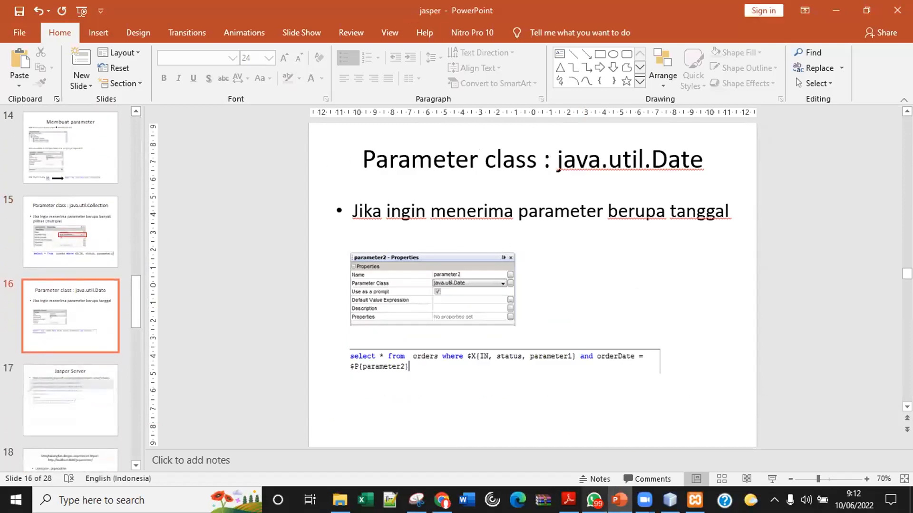
Move aside and dismiss the no-pages message, then recompile the report preview.
click(669, 500)
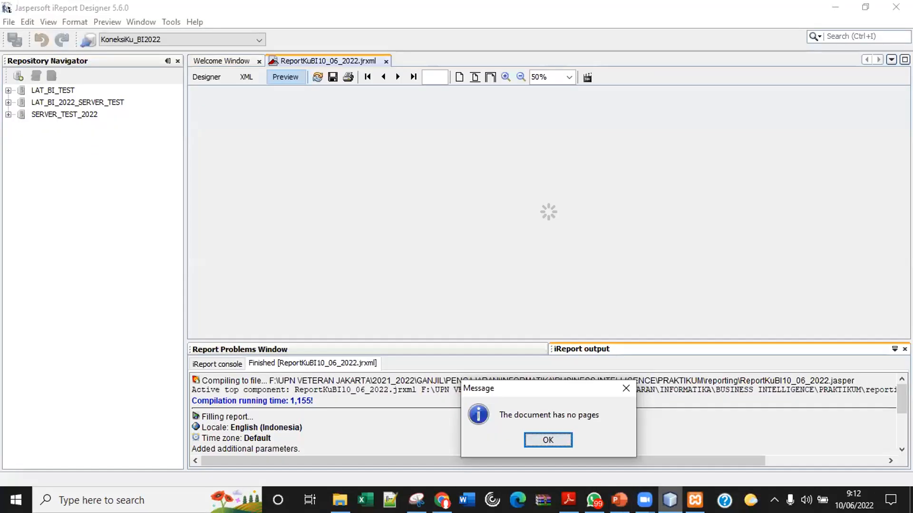
drag(558, 393, 549, 283)
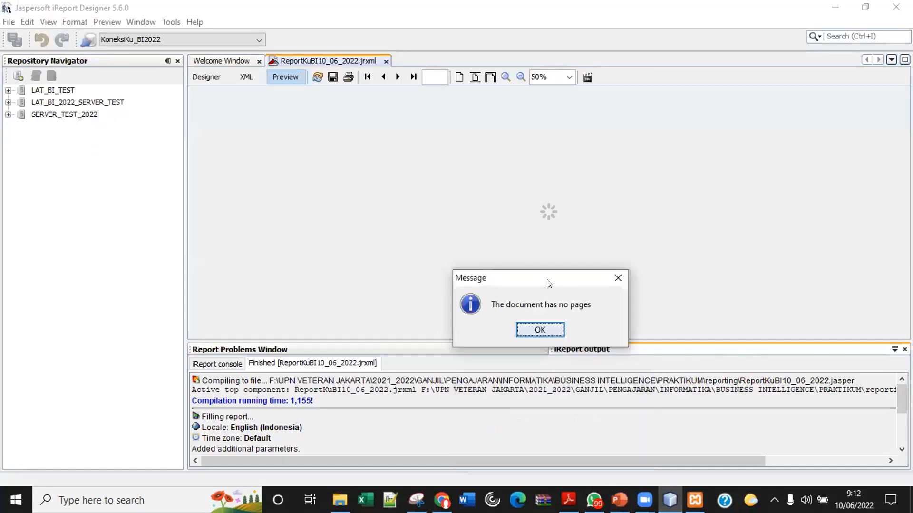
click(539, 330)
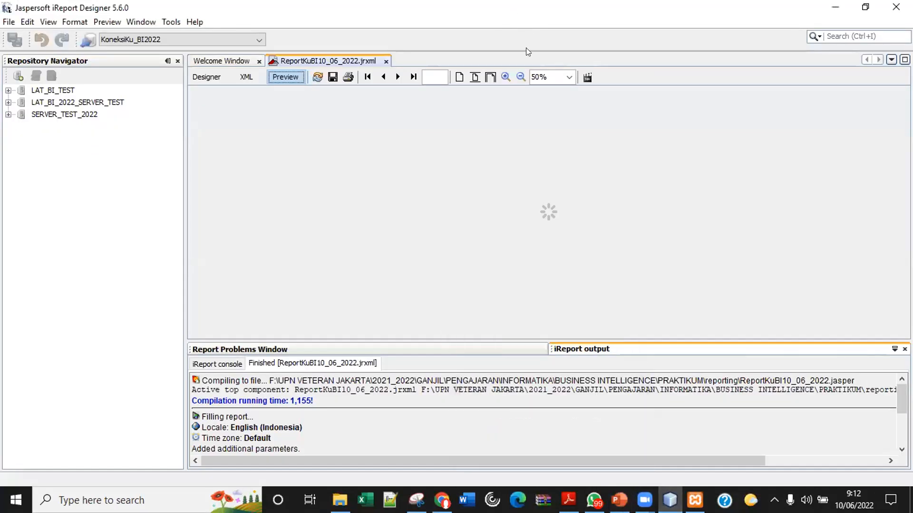
click(315, 77)
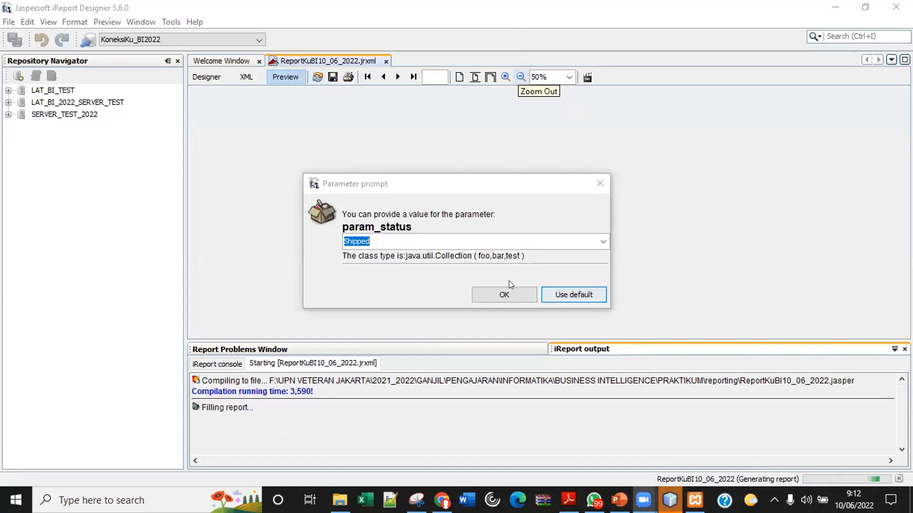
Accept Shipped, then edit the order date text, changing the year to 03 and day to 1.
click(506, 294)
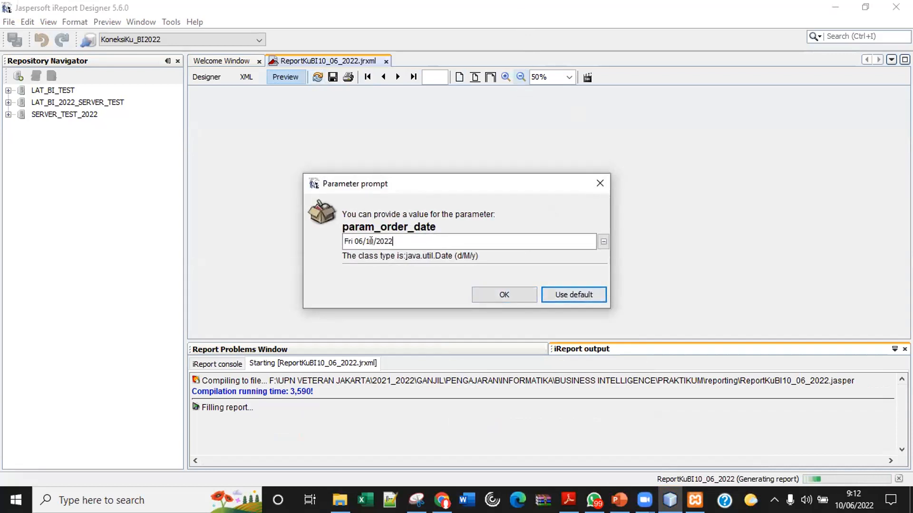
click(603, 242)
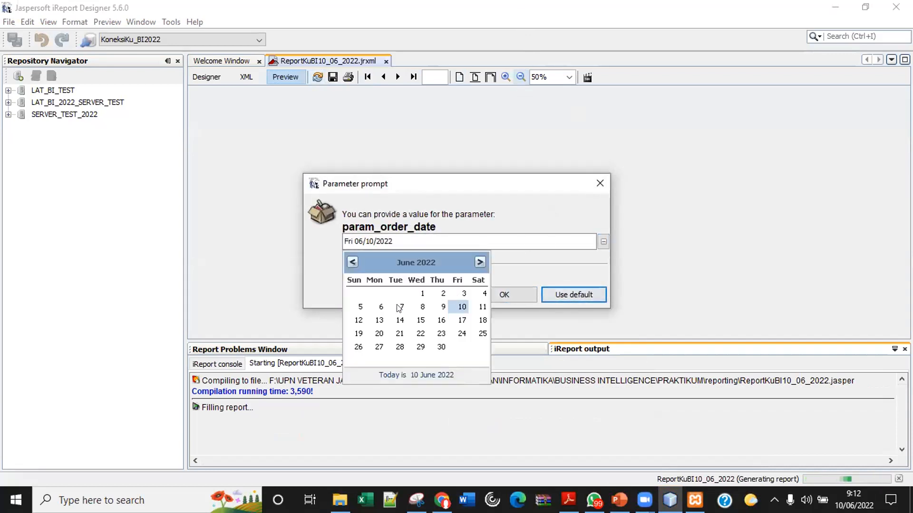
click(378, 304)
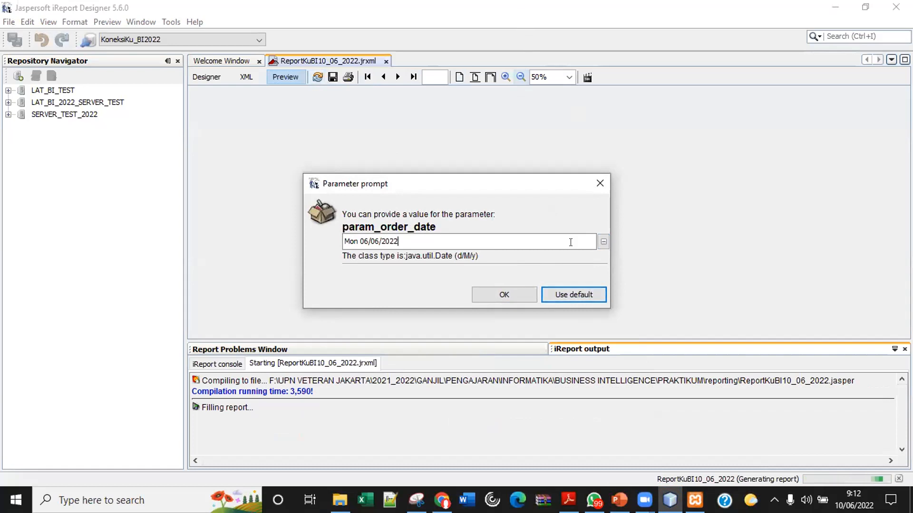
click(603, 242)
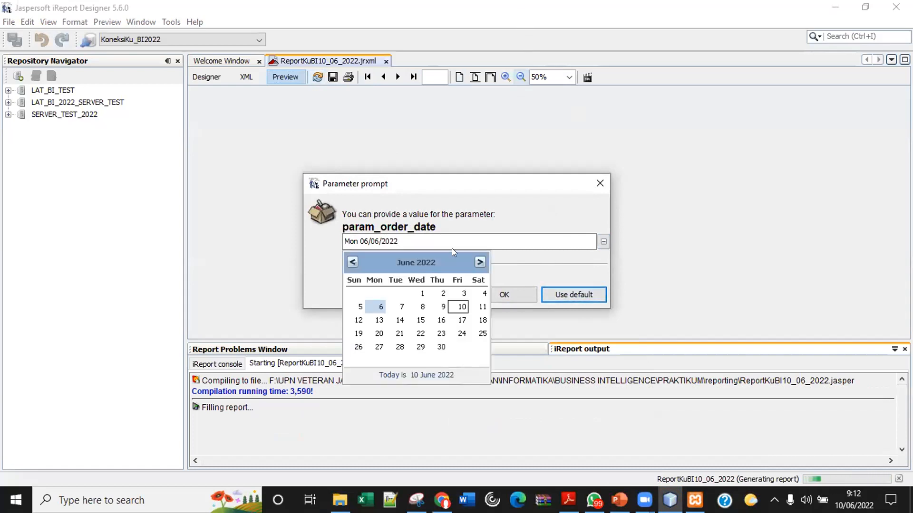
click(447, 244)
key(BackSpace)
key(BackSpace)
text(03)
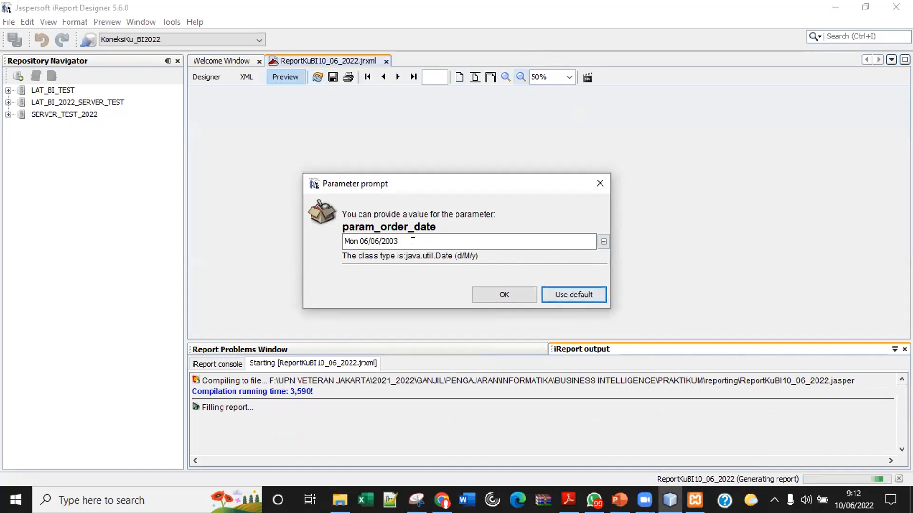
drag(379, 241, 375, 241)
text(1)
Step the calendar back four months, pick a January 2003 day, and confirm the database login.
click(602, 241)
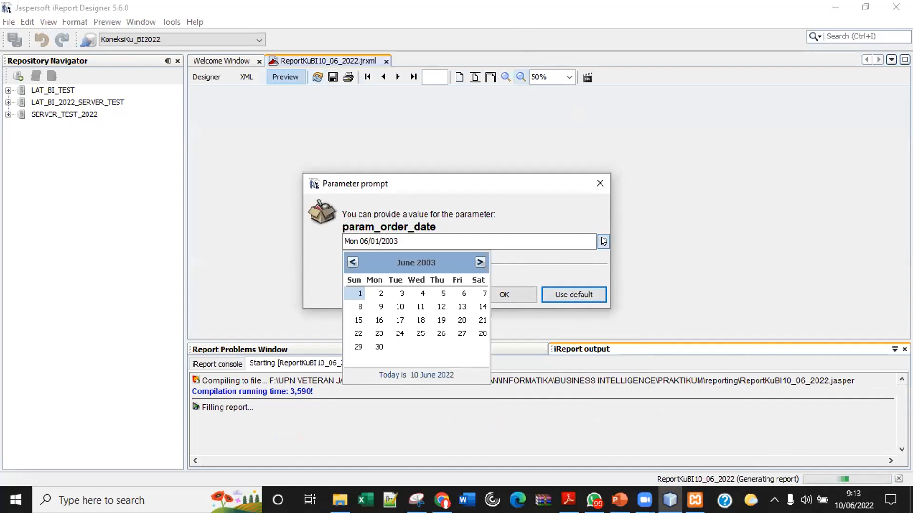
click(347, 263)
click(347, 262)
click(347, 263)
click(347, 262)
click(347, 262)
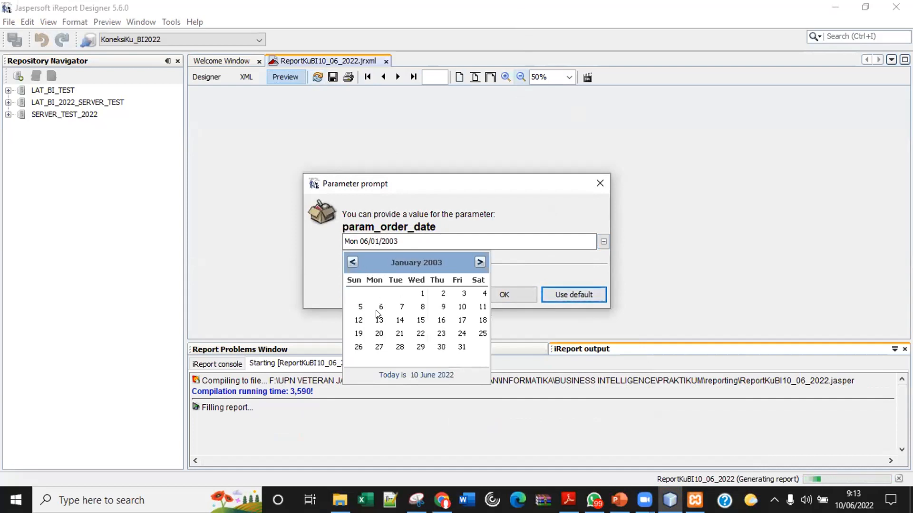
click(496, 290)
click(497, 291)
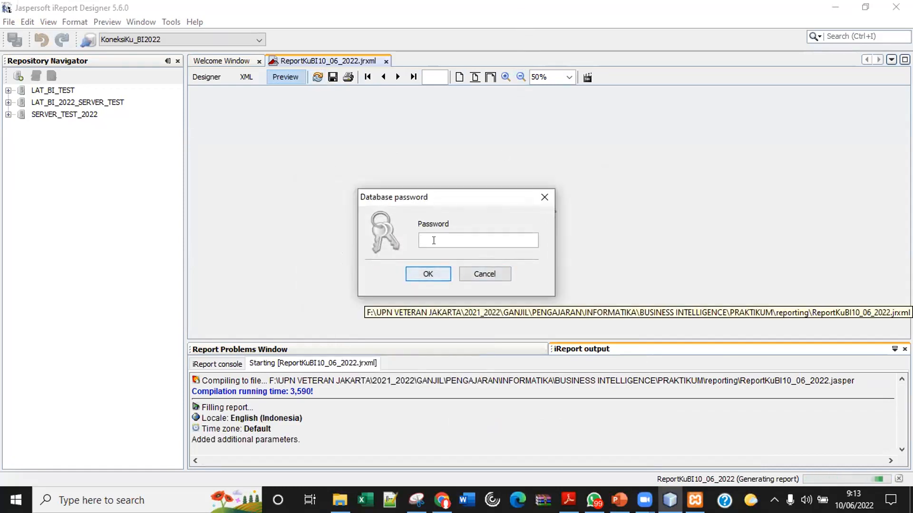
click(429, 273)
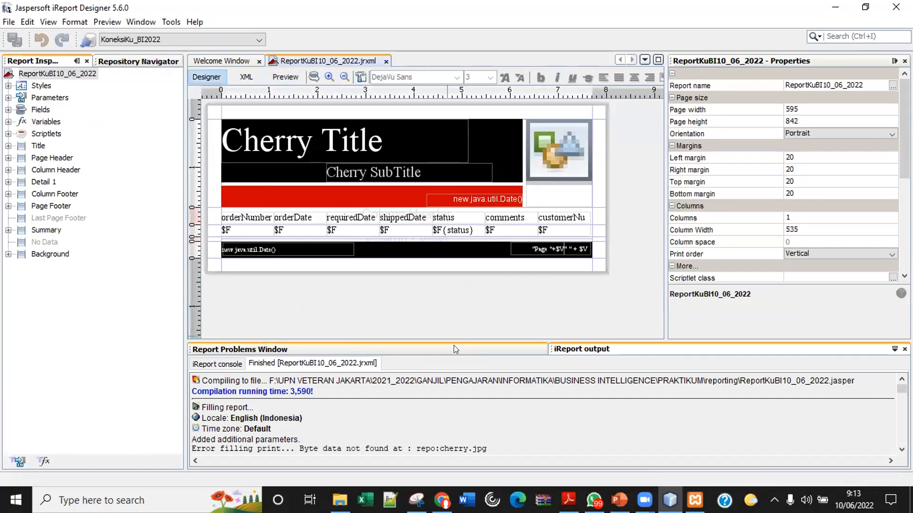
Enlarge and scroll the output console to read the repo:cherry.jpg error log.
drag(453, 337, 452, 276)
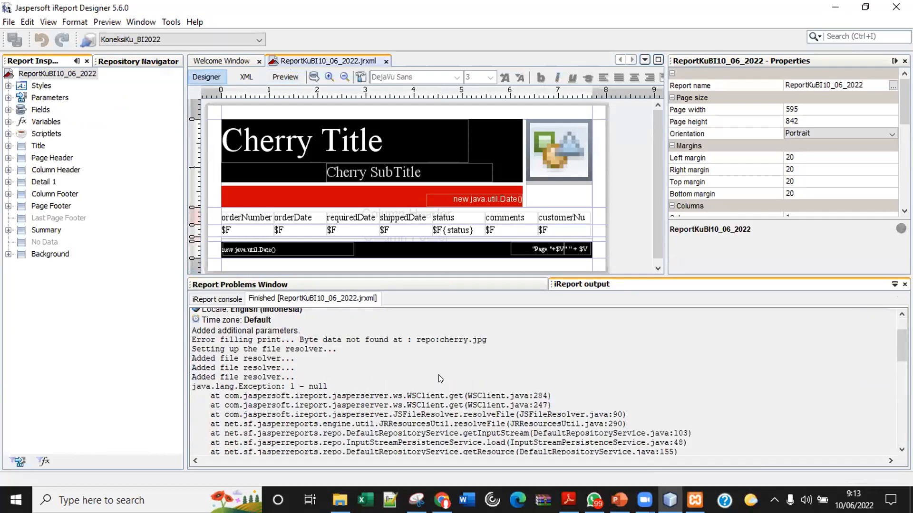
scroll(440, 375, up, 2)
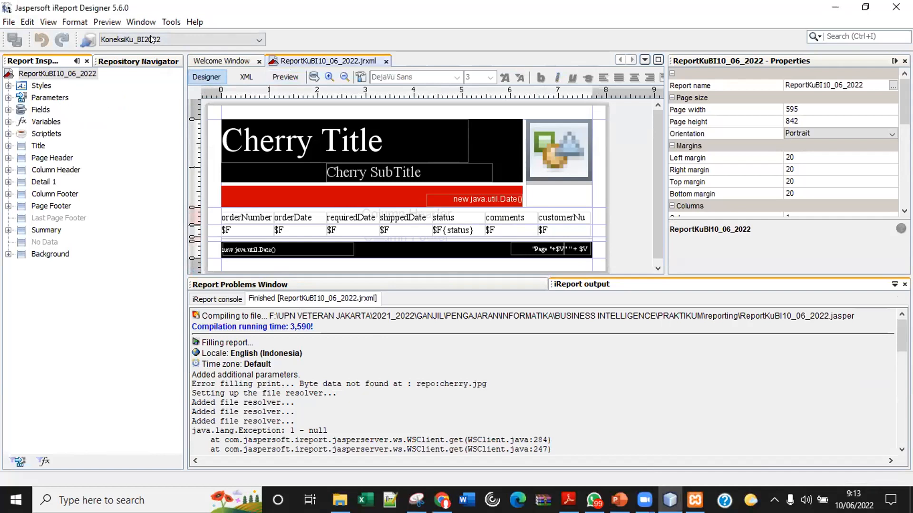
click(11, 24)
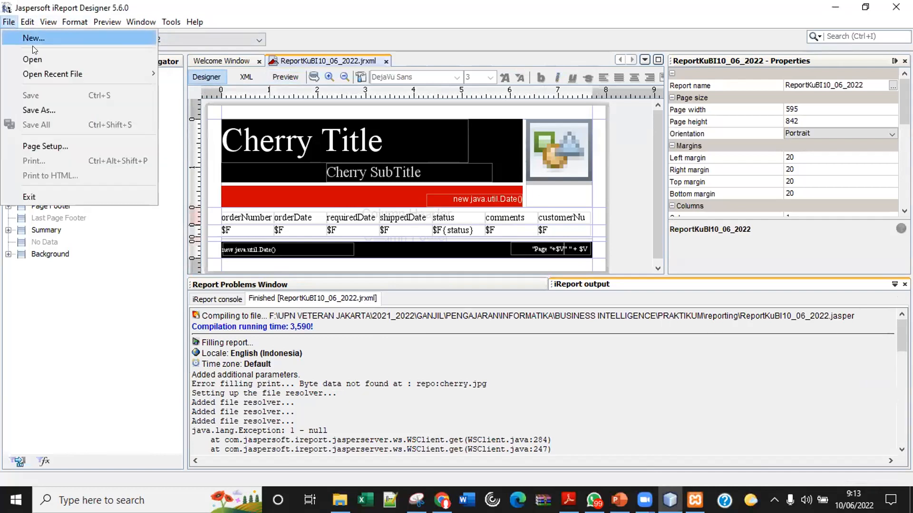
Open the recent ReportKu_BI_10_06_2022.jrxml report and close the older ReportKuBI10_06_2022 report.
mouse_move(57, 75)
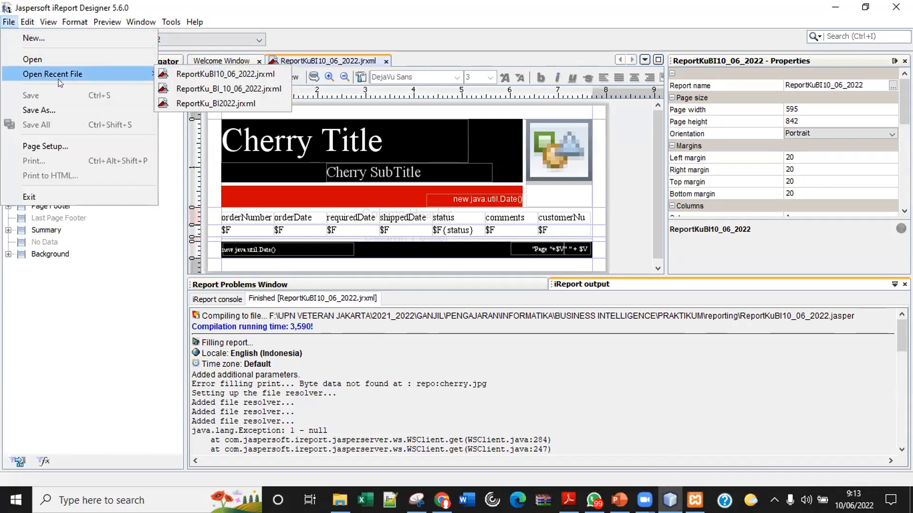
click(185, 90)
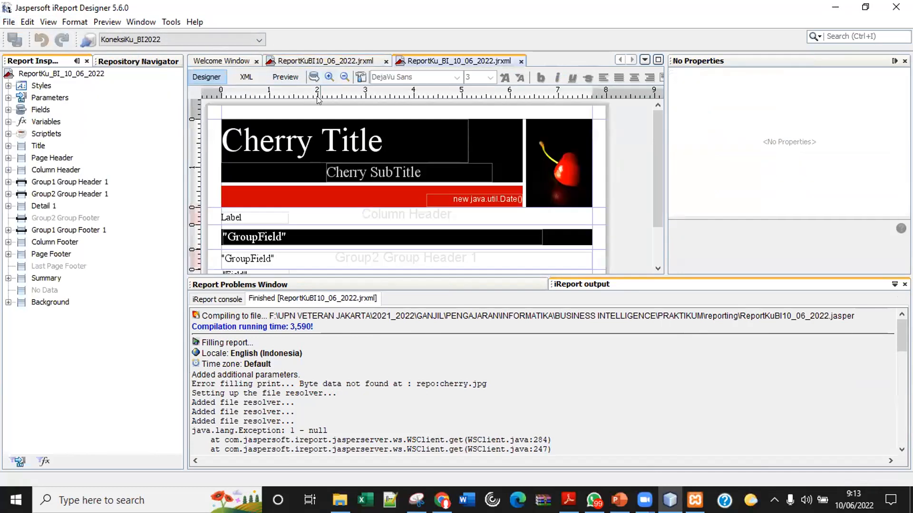
click(386, 63)
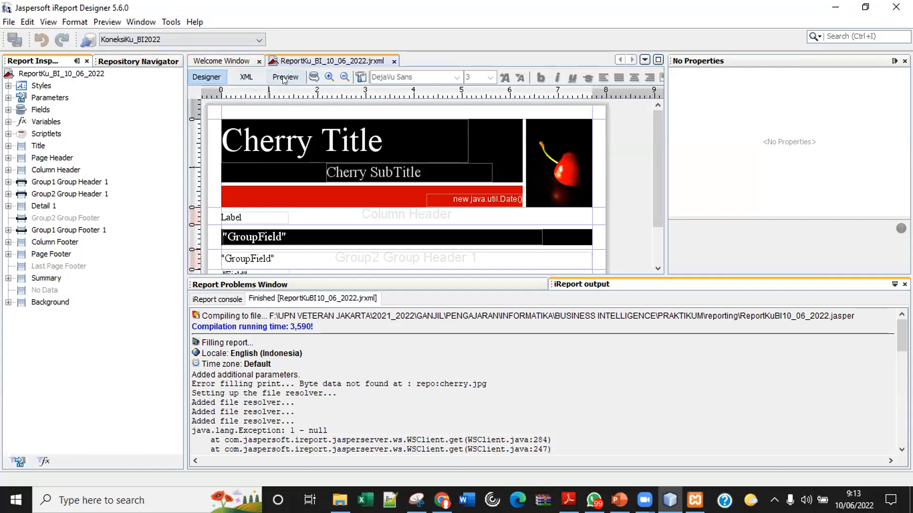
Compile and preview ReportKu_BI_10_06_2022, confirming the database login and the 'no pages' notice.
click(360, 78)
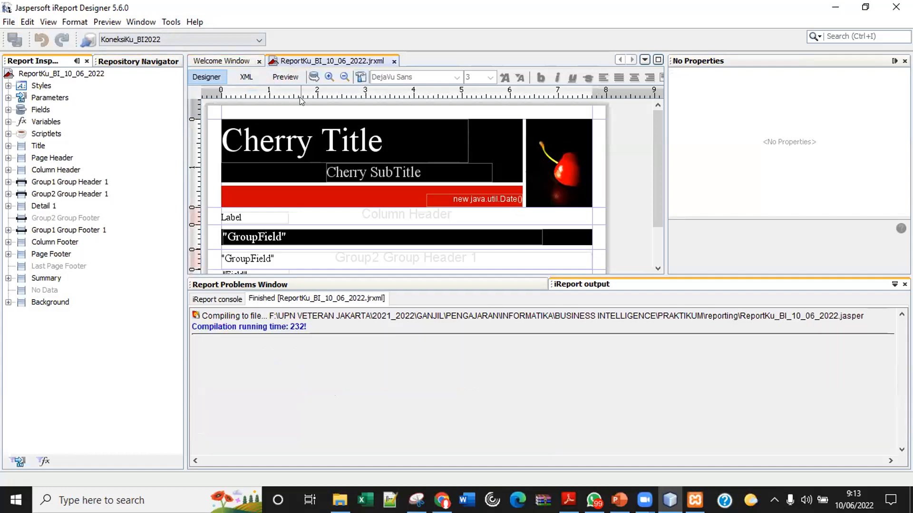
click(274, 72)
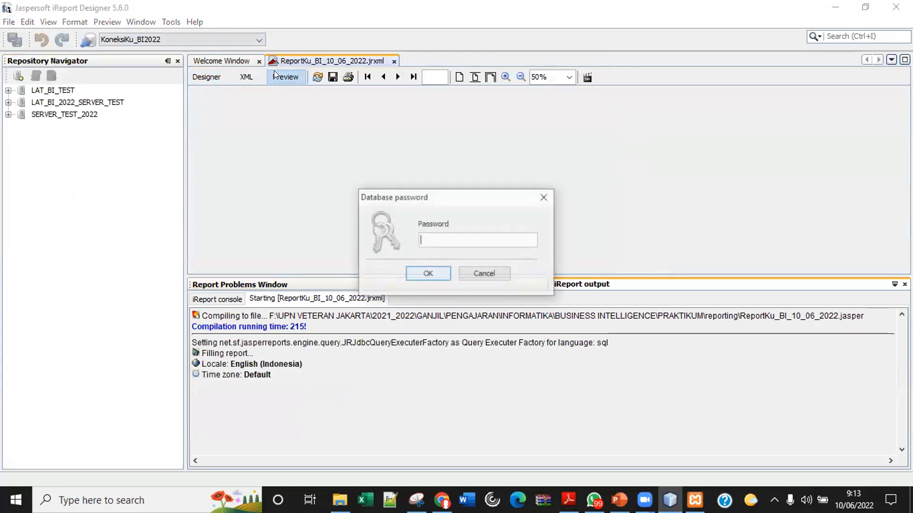
click(438, 272)
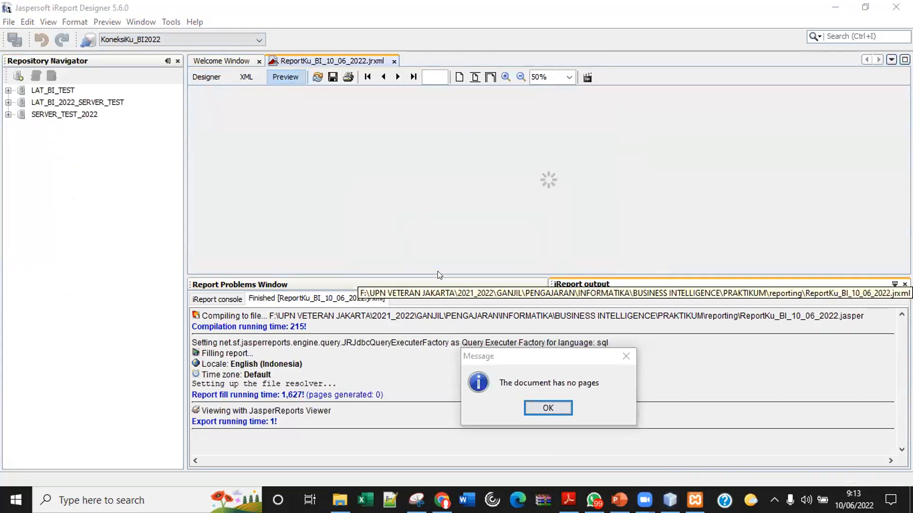
click(549, 408)
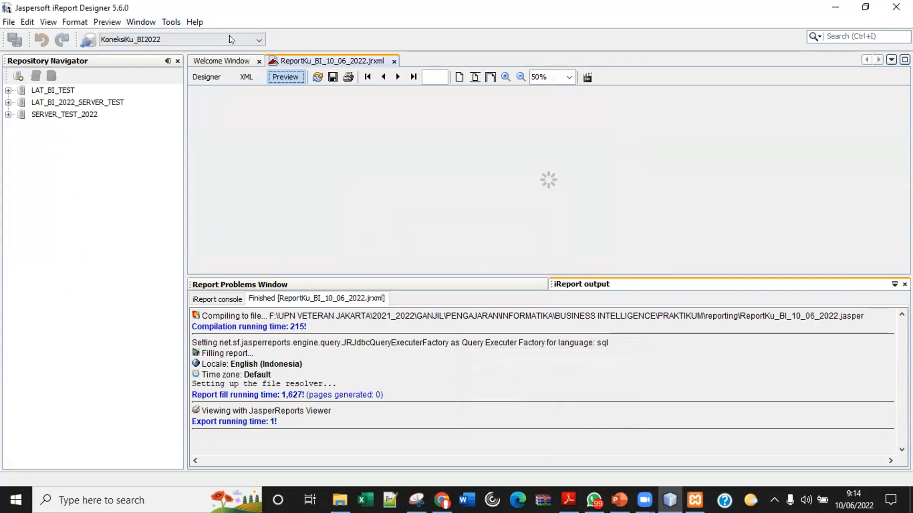
Open ReportKuBI10_06_2022.jrxml through File > Open, with the file list in details view.
click(8, 22)
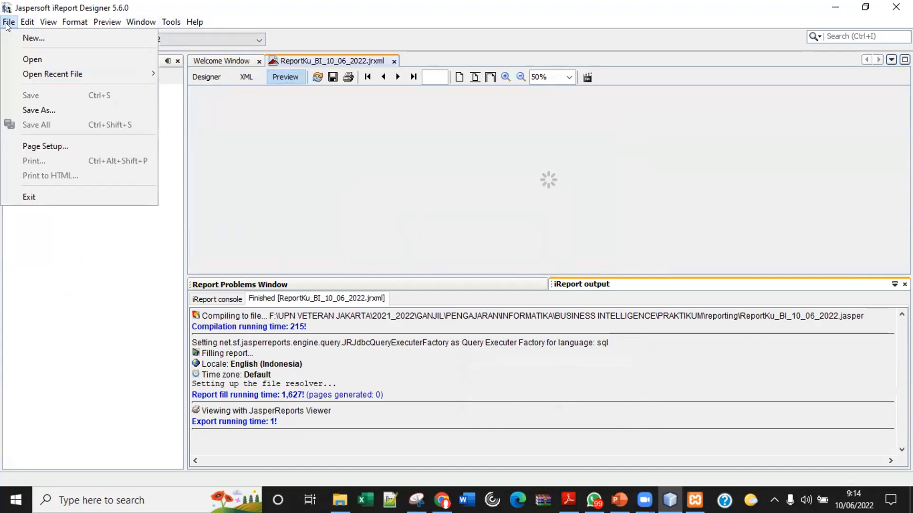
click(32, 60)
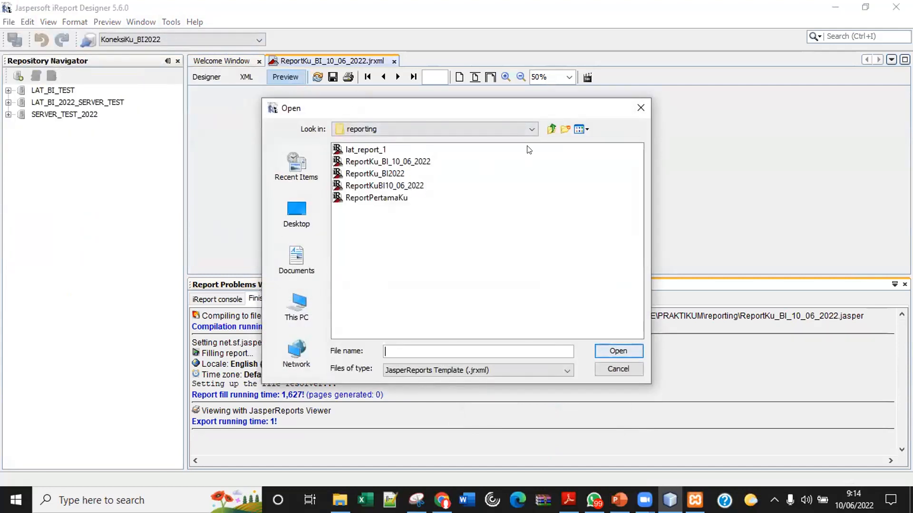
click(581, 129)
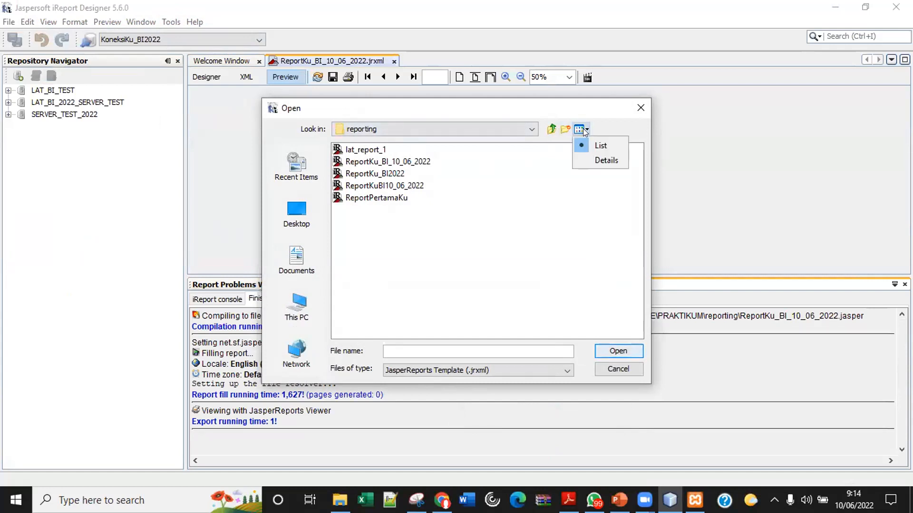
click(589, 160)
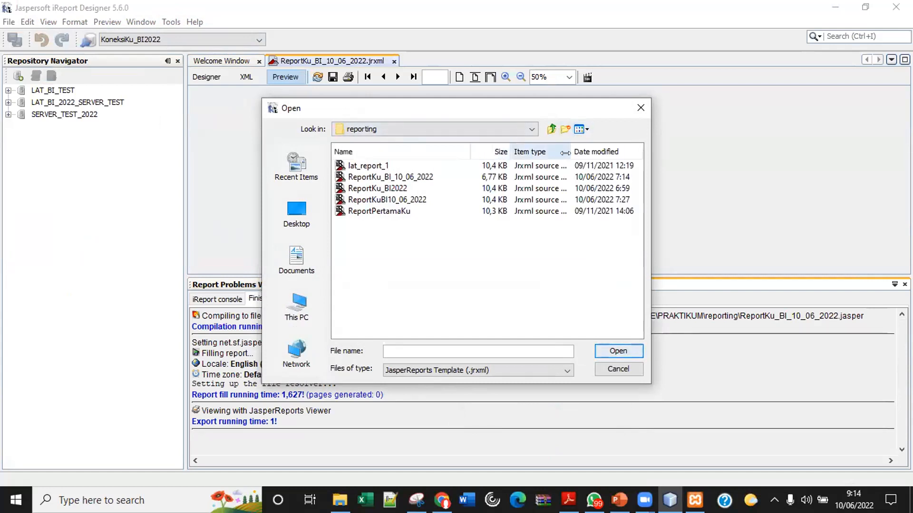
double_click(420, 199)
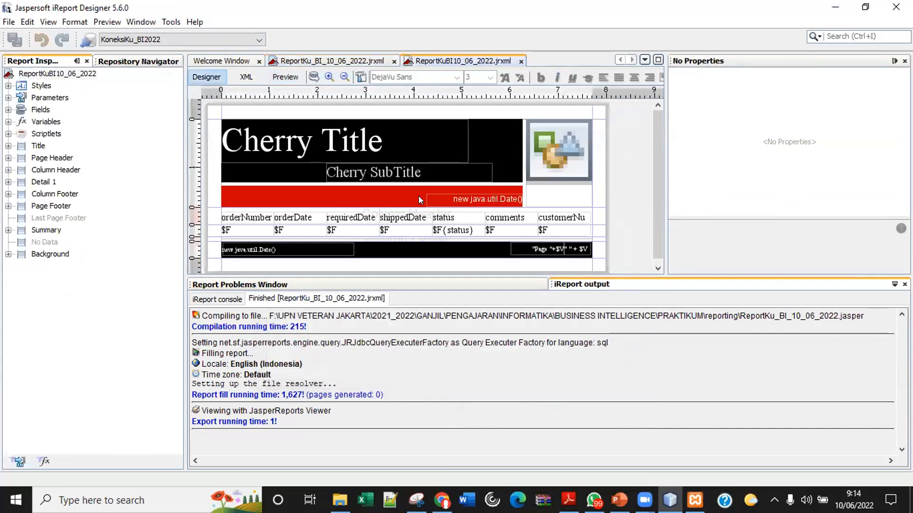
Delete the image from the Title band and compile the report.
click(552, 156)
key(Delete)
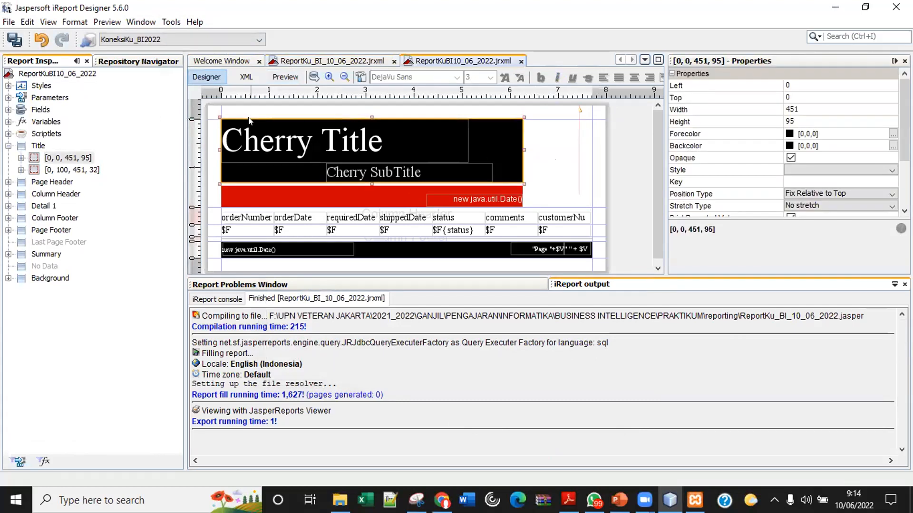
click(359, 76)
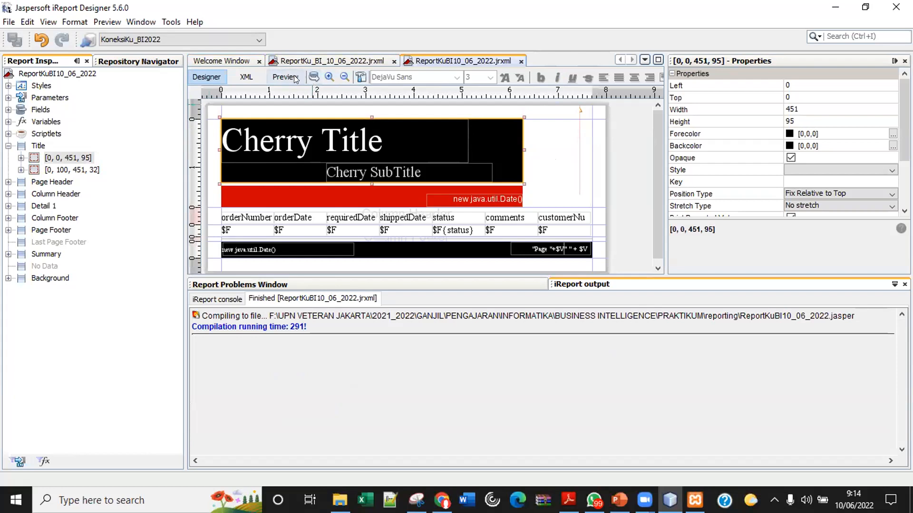
Preview the report with status Shipped and order date 01/06/2003, confirming the database login.
click(292, 79)
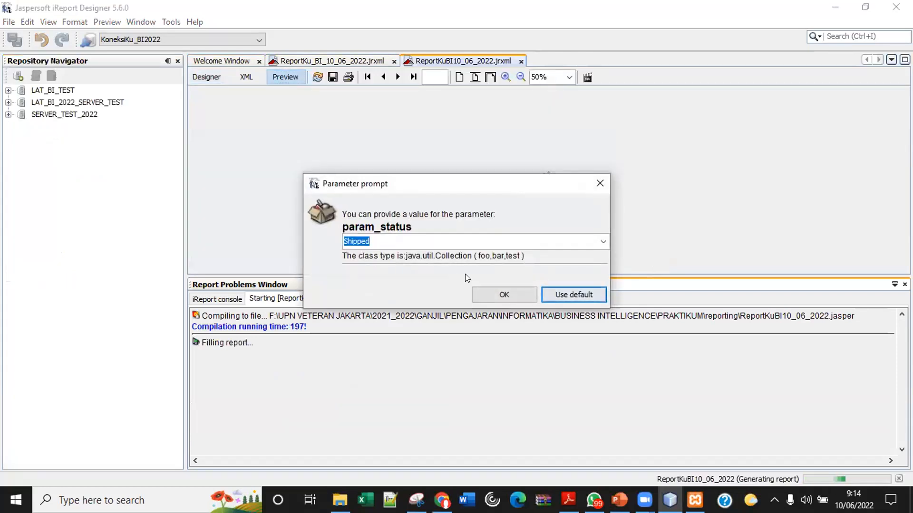
click(523, 288)
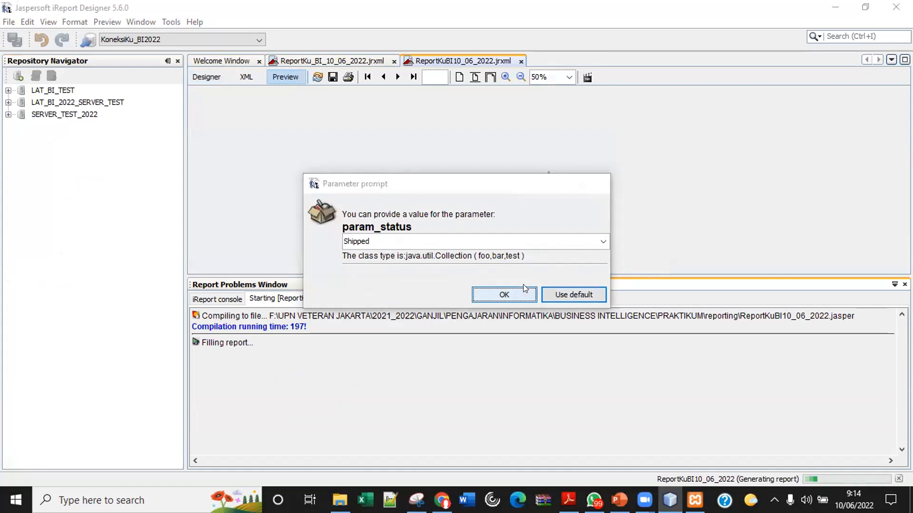
click(492, 291)
click(421, 274)
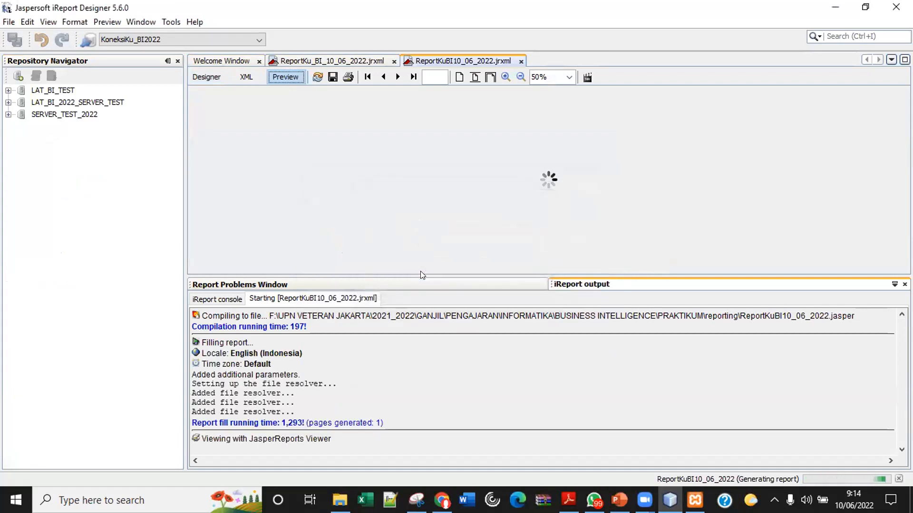
scroll(602, 207, down, 3)
scroll(602, 212, up, 2)
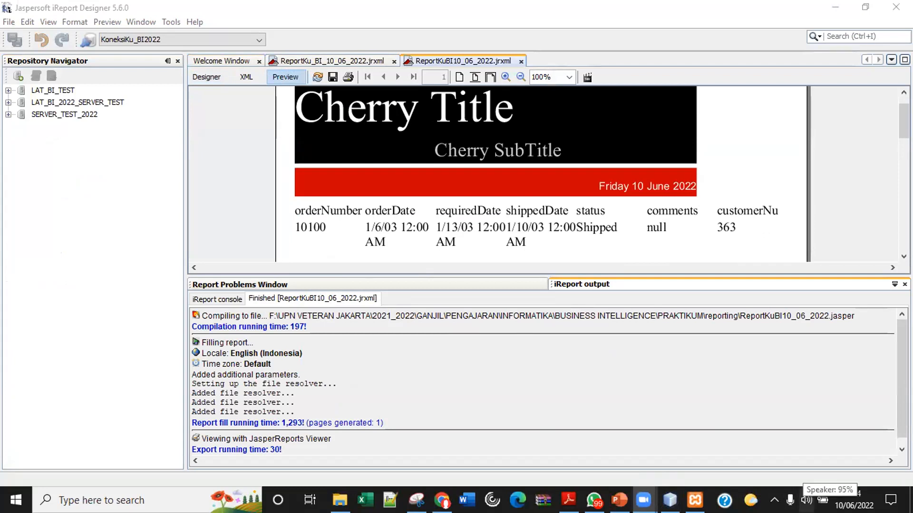
Check the speaker volume, enlarge the preview showing order 10100, then return to the Designer.
click(806, 500)
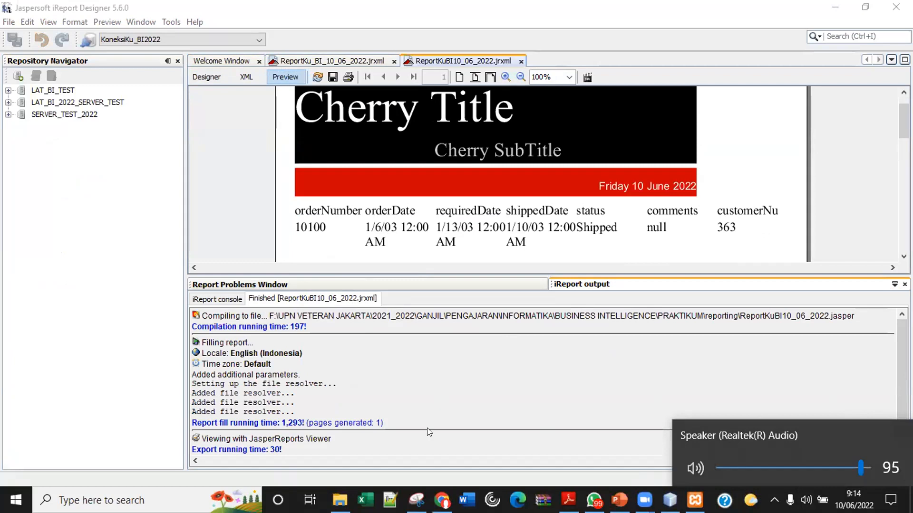
click(462, 368)
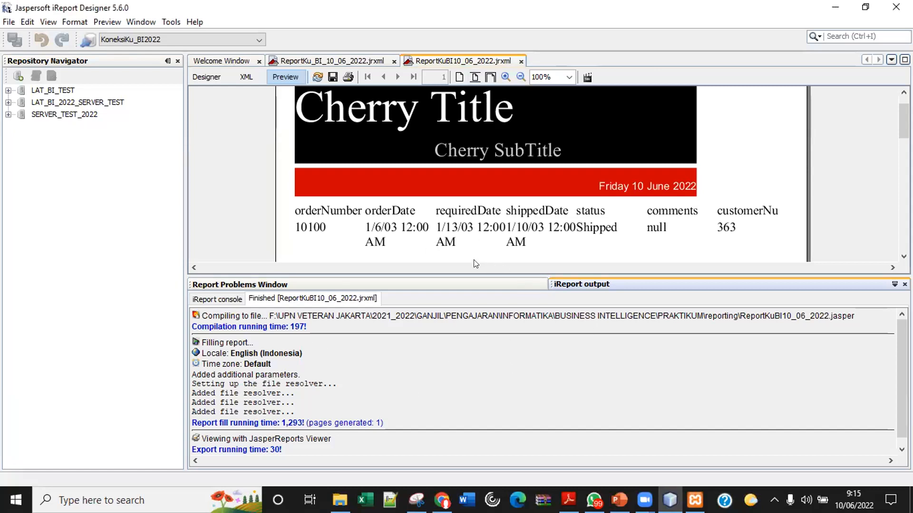
drag(442, 276, 434, 360)
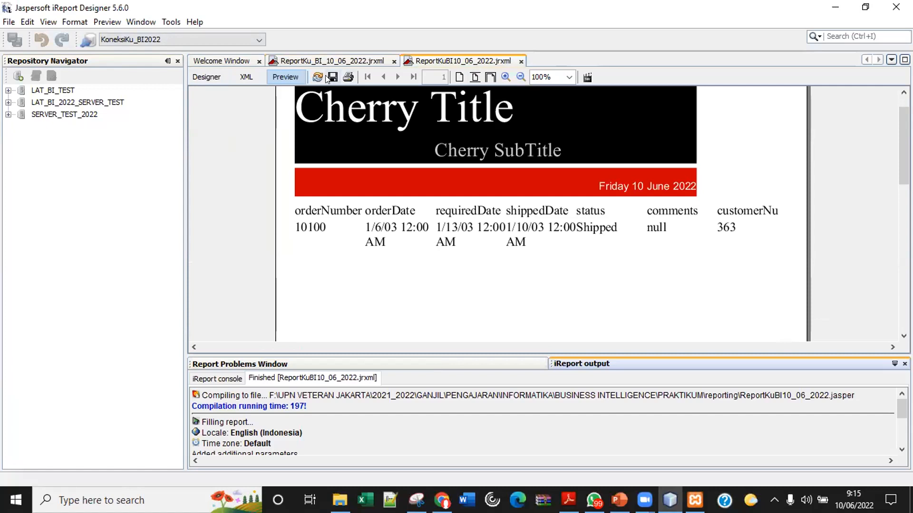
click(213, 80)
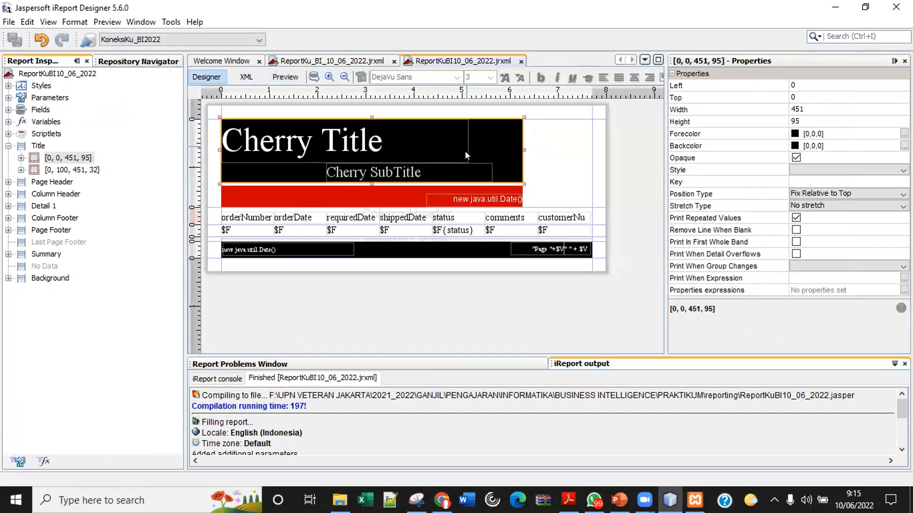
Glance at the Repository Navigator, then expand Parameters in the Report Inspector, listing REPORT_CONTEXT to param_order_date.
click(139, 63)
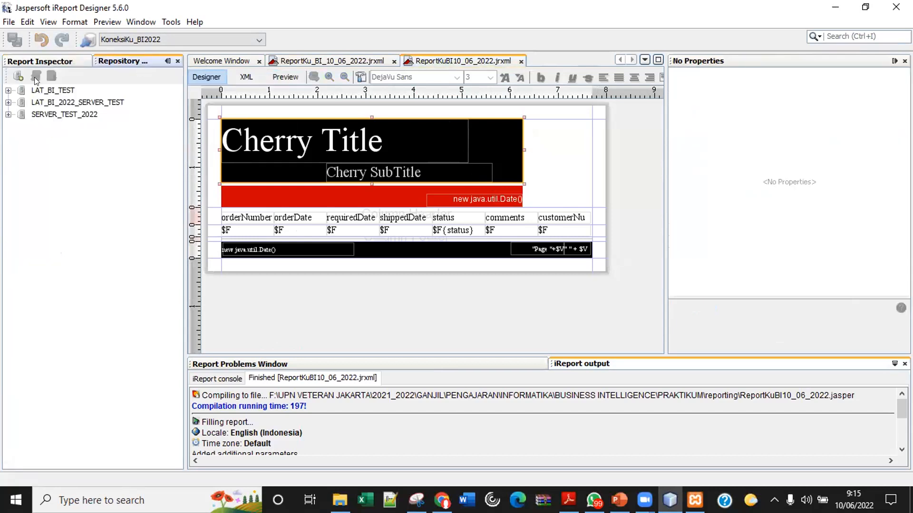
click(33, 62)
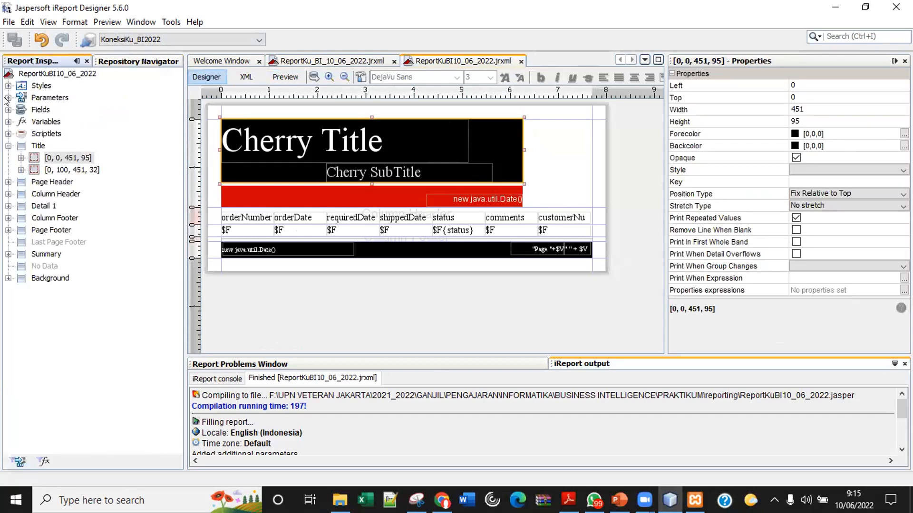
click(8, 97)
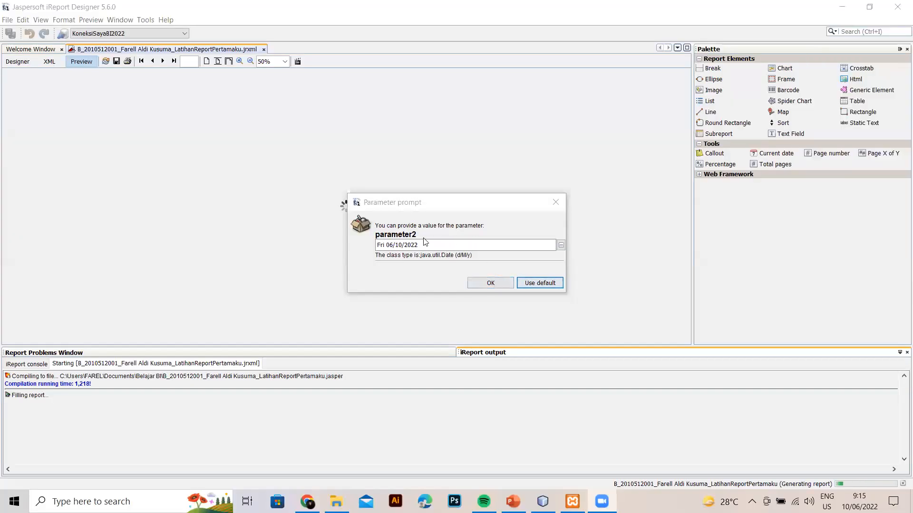
Try picking parameter2's date in the calendar, stepping back through months, then jumping to today.
click(435, 246)
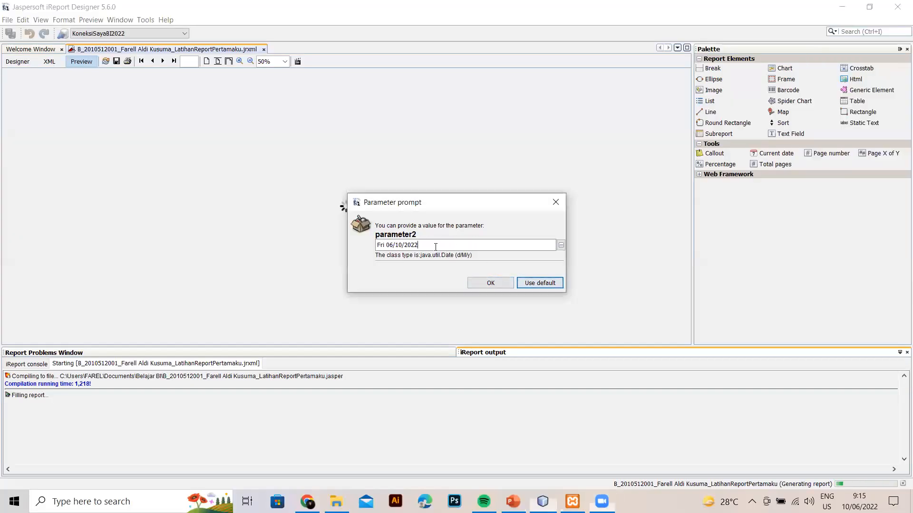
click(561, 245)
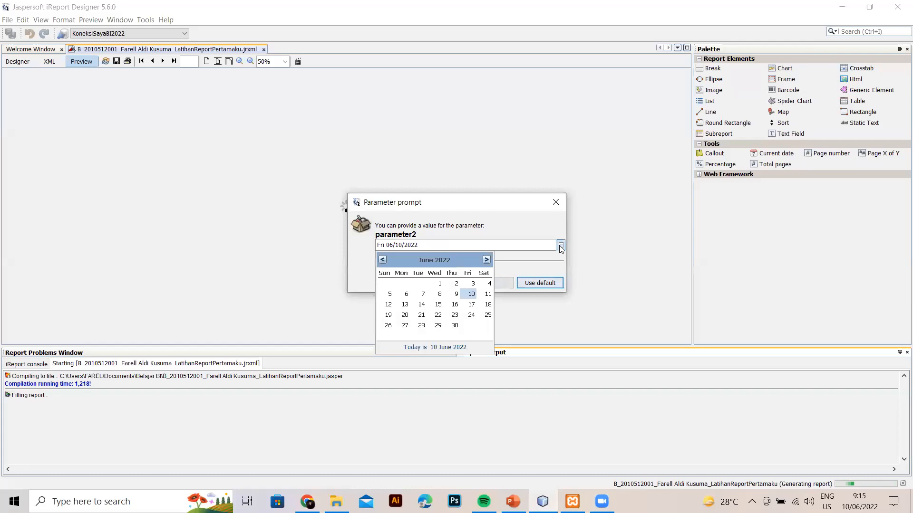
click(460, 252)
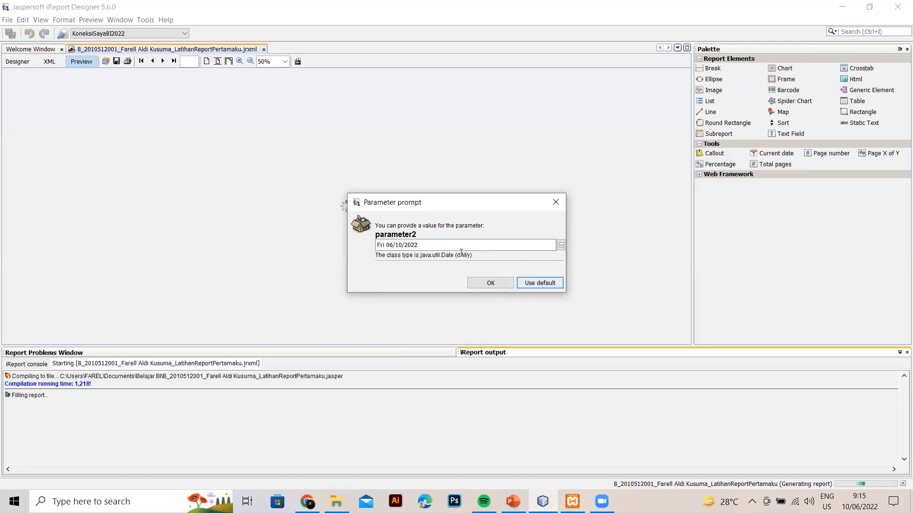
click(561, 246)
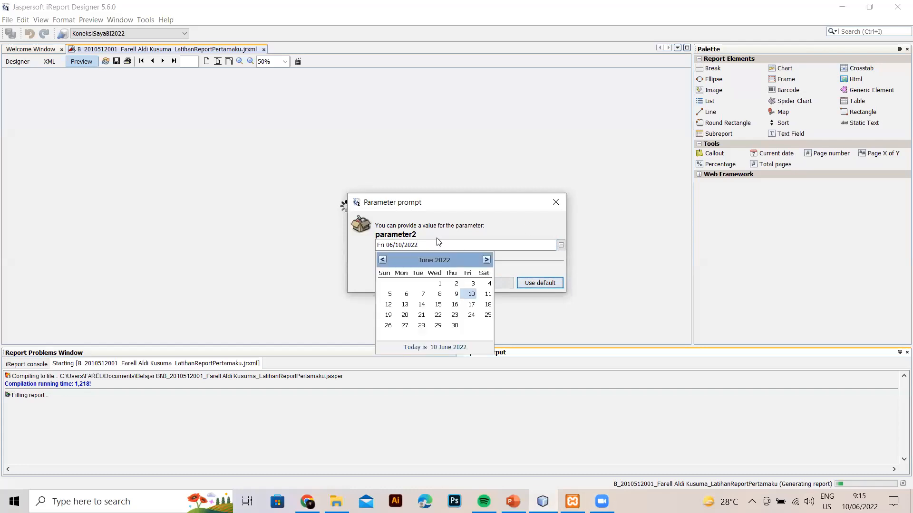
click(382, 259)
click(382, 260)
click(382, 259)
click(383, 260)
click(383, 261)
click(383, 260)
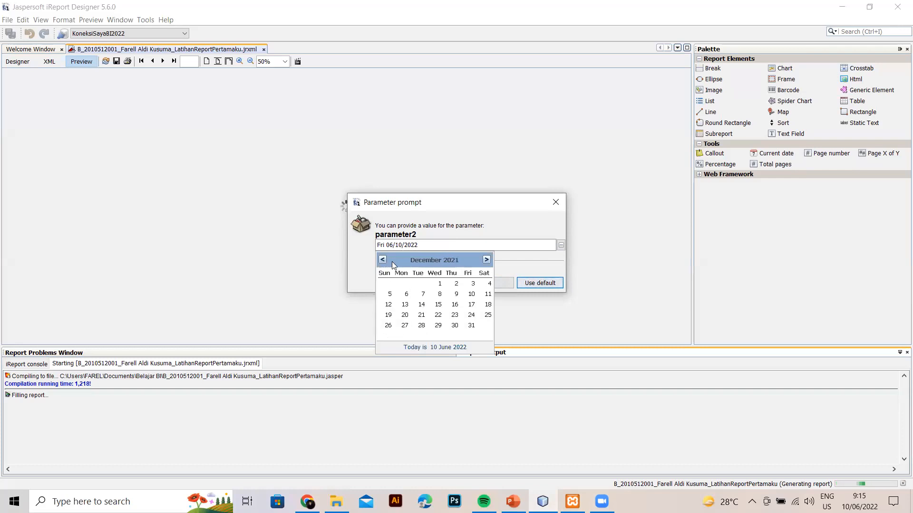
click(456, 347)
Edit parameter2's date text to 06/01/2003 and submit it.
click(427, 243)
key(BackSpace)
key(BackSpace)
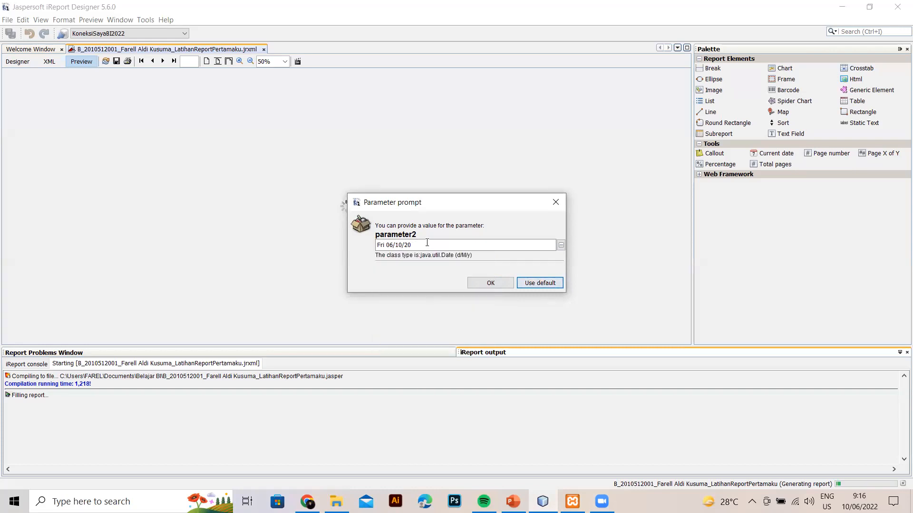
text(03)
key(BackSpace)
key(BackSpace)
text(01)
click(497, 288)
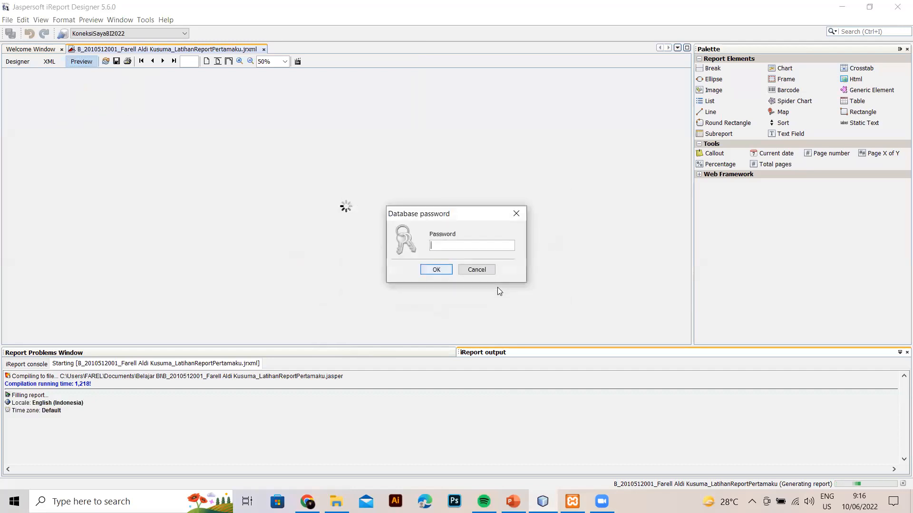
Confirm the database login, dismiss the no-pages message, and rerun the preview from the Designer.
click(435, 271)
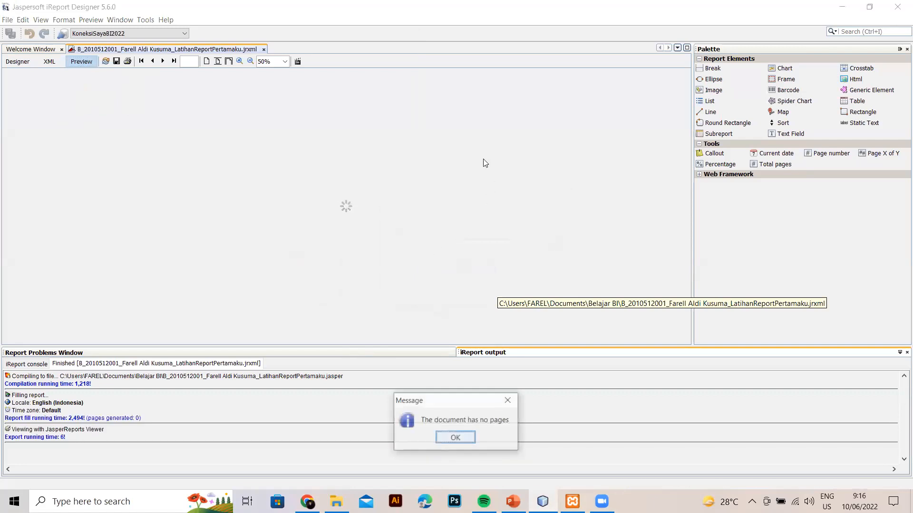
click(464, 436)
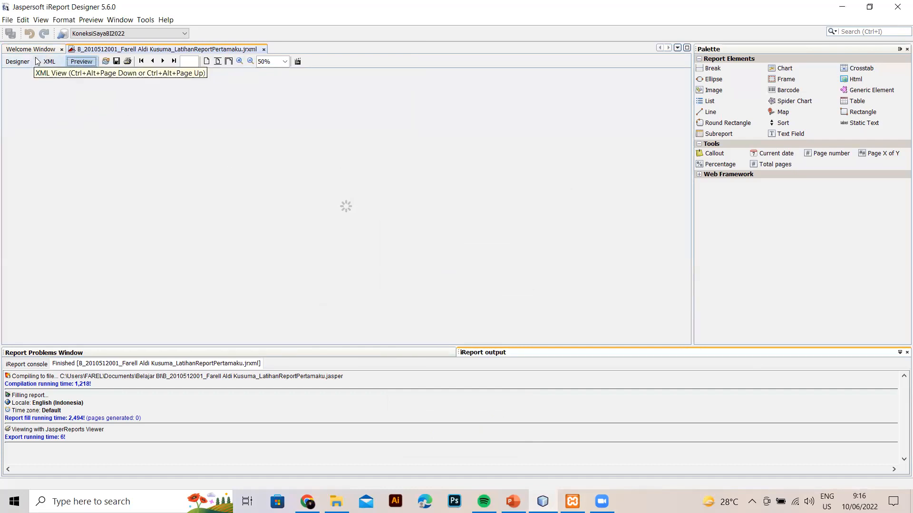
click(21, 61)
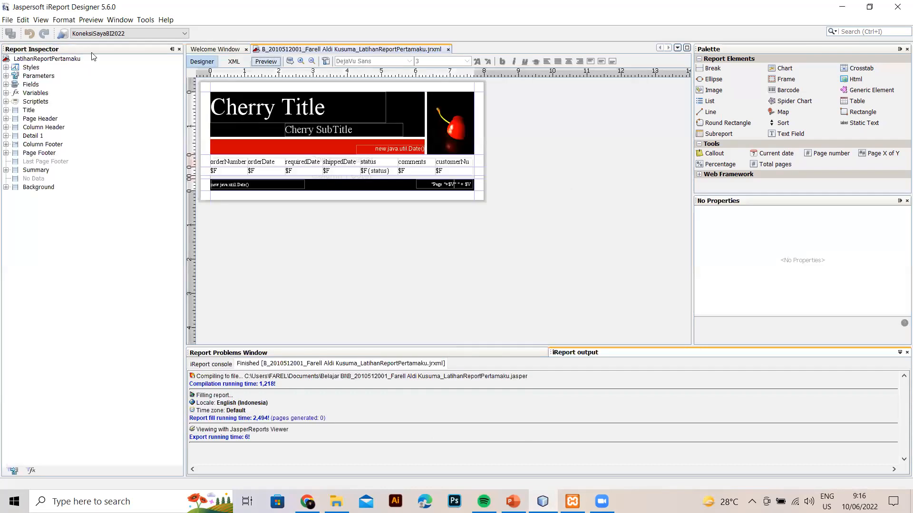
click(265, 62)
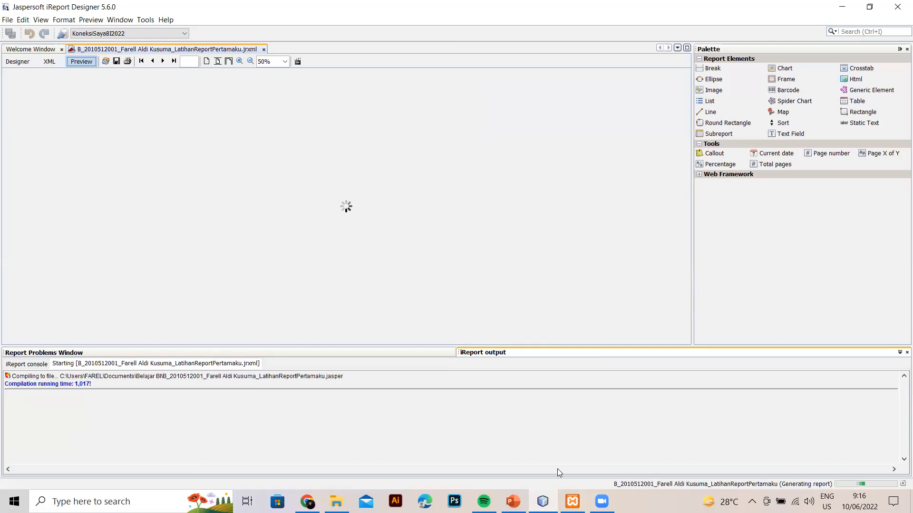
Accept the status value, pick 6 January 2003 for parameter2 in the calendar, and confirm the database password.
click(490, 283)
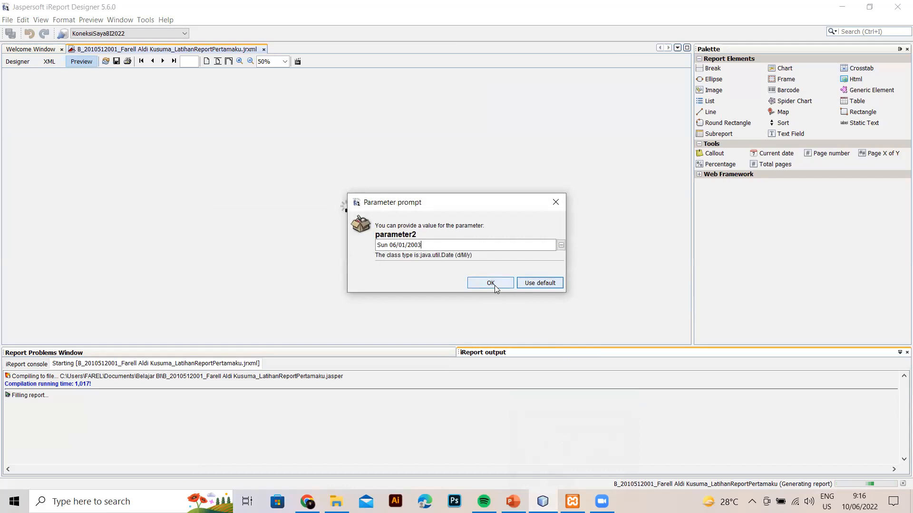
click(560, 246)
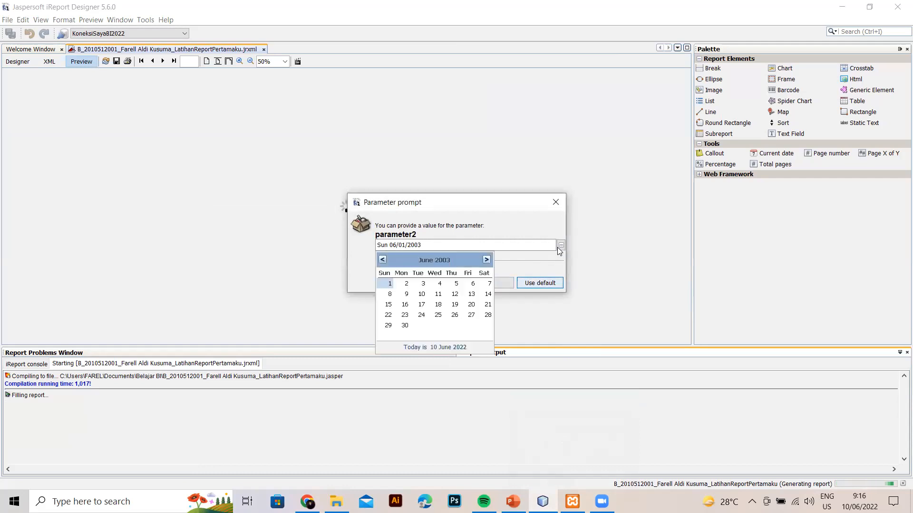
click(383, 260)
click(383, 260)
click(383, 260)
click(384, 260)
click(383, 260)
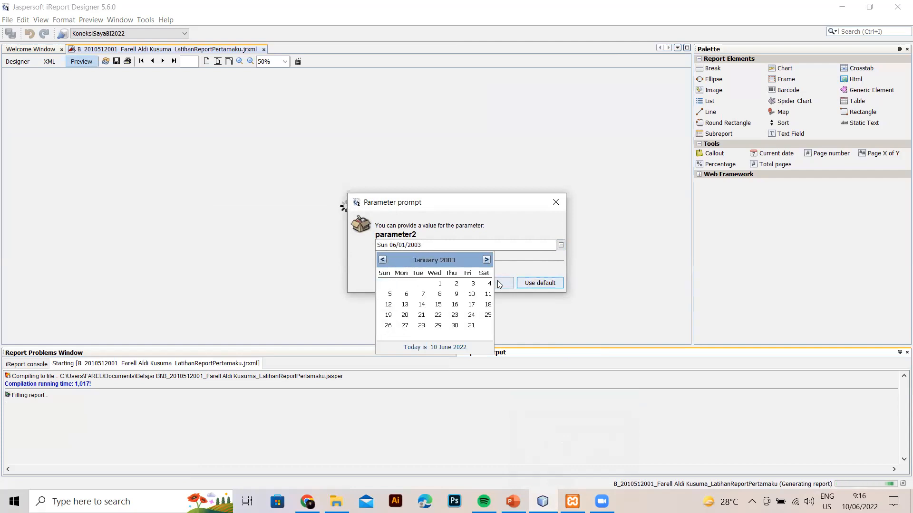
click(406, 294)
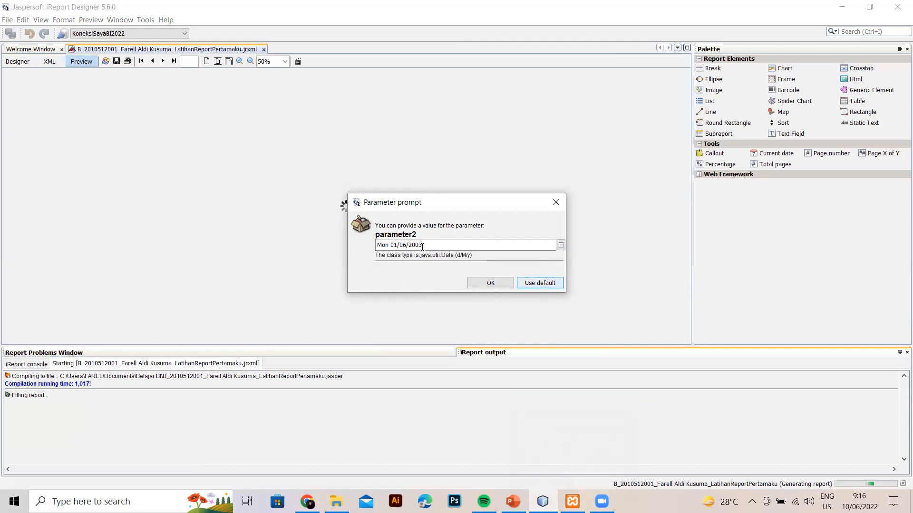
click(480, 285)
click(444, 271)
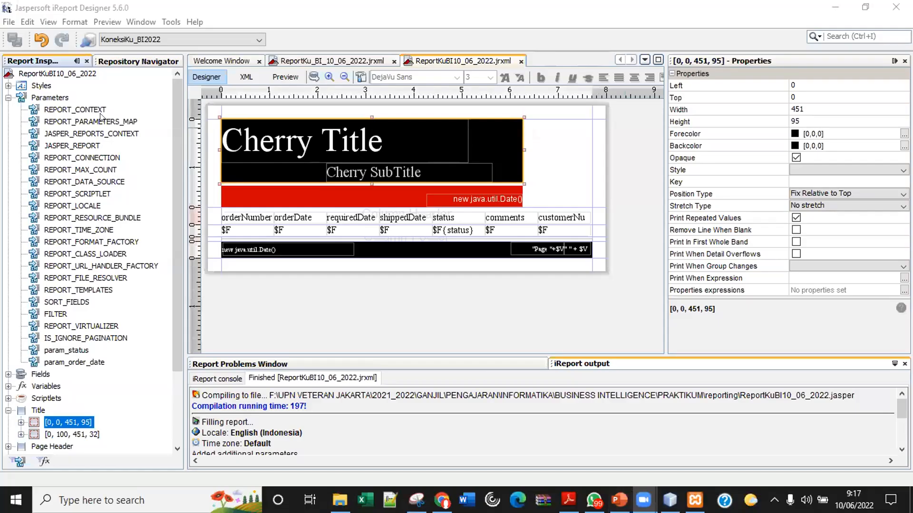
Bring iReport forward and show the Repository Navigator with LAT_BI_TEST, LAT_BI_2022_SERVER_TEST and SERVER_TEST_2022.
click(46, 62)
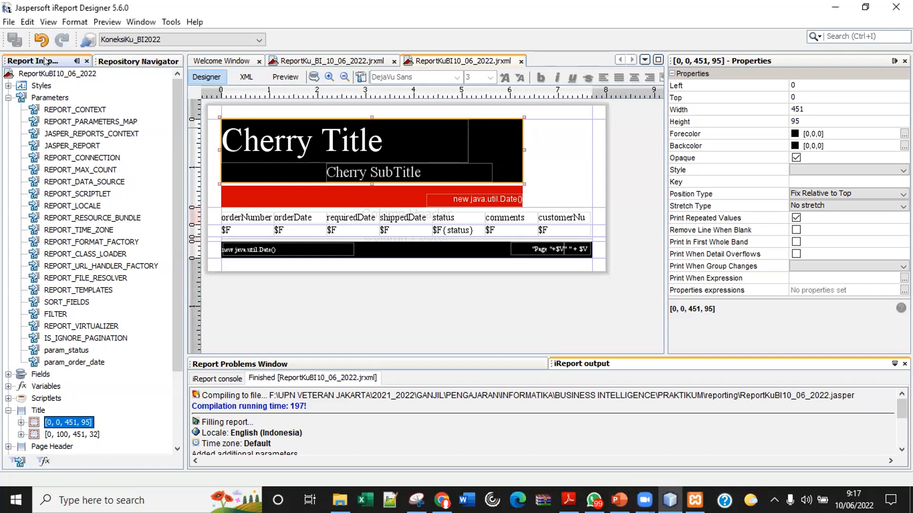
click(118, 62)
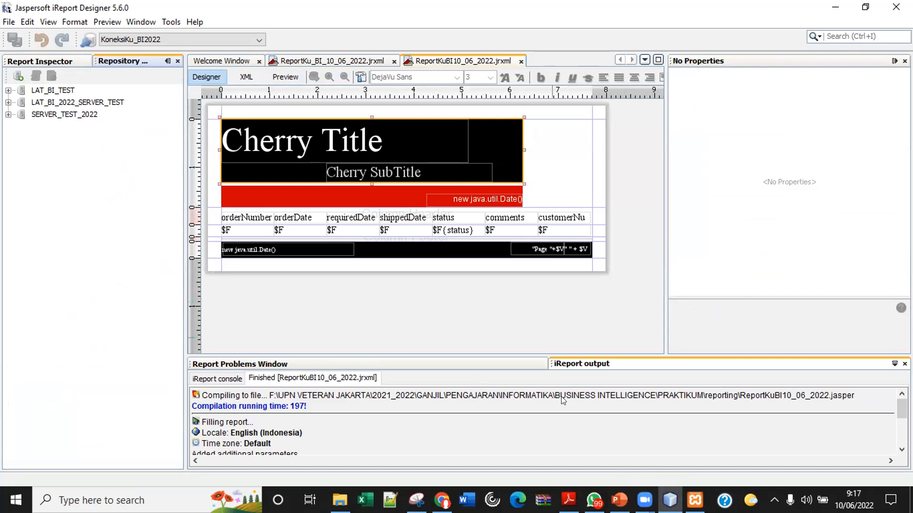
Switch Chrome to the Jaspersoft server tab and log out to the localhost:8080/jasperserver login page.
mouse_move(441, 500)
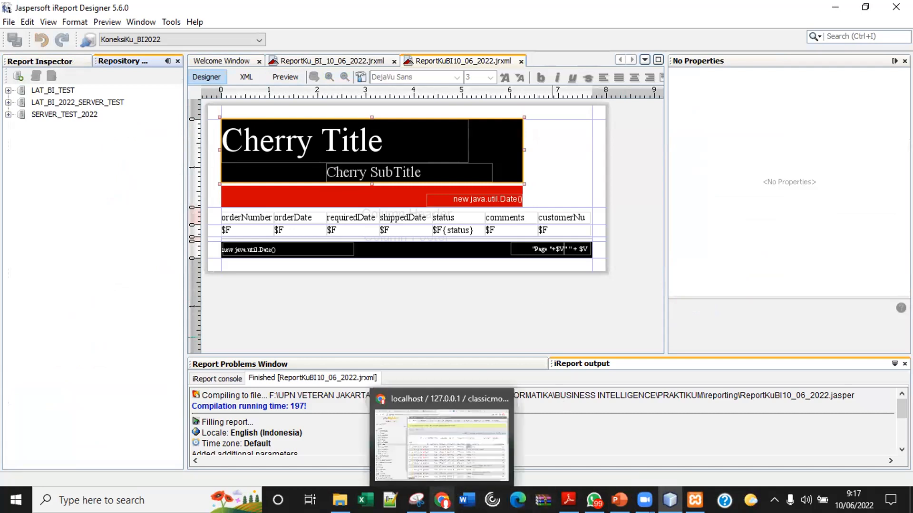
click(430, 429)
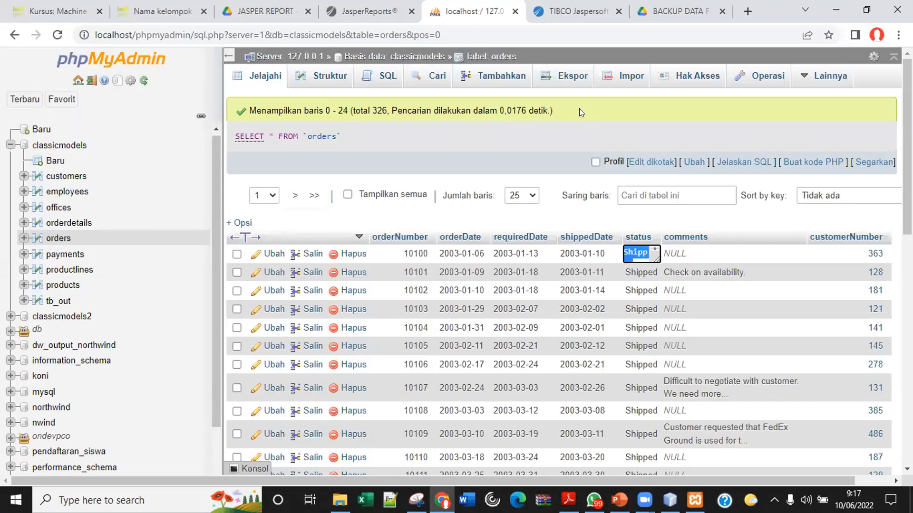
click(570, 11)
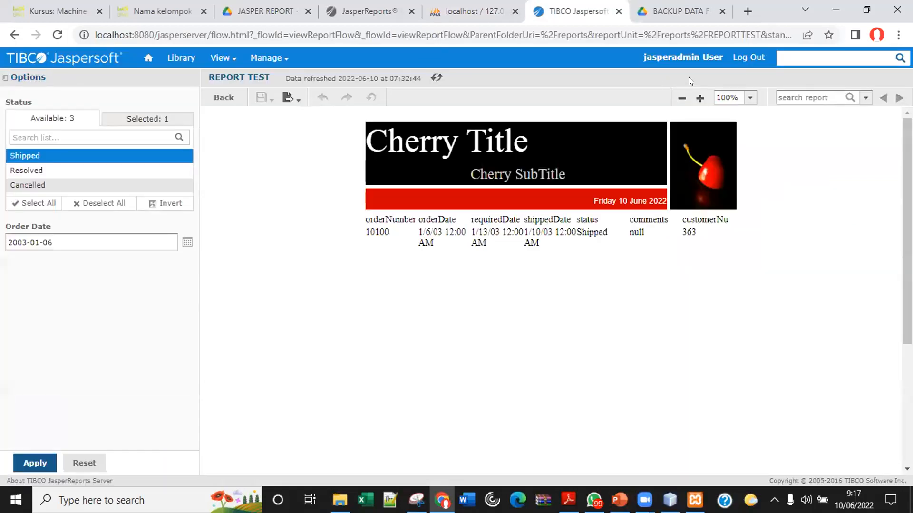
click(743, 59)
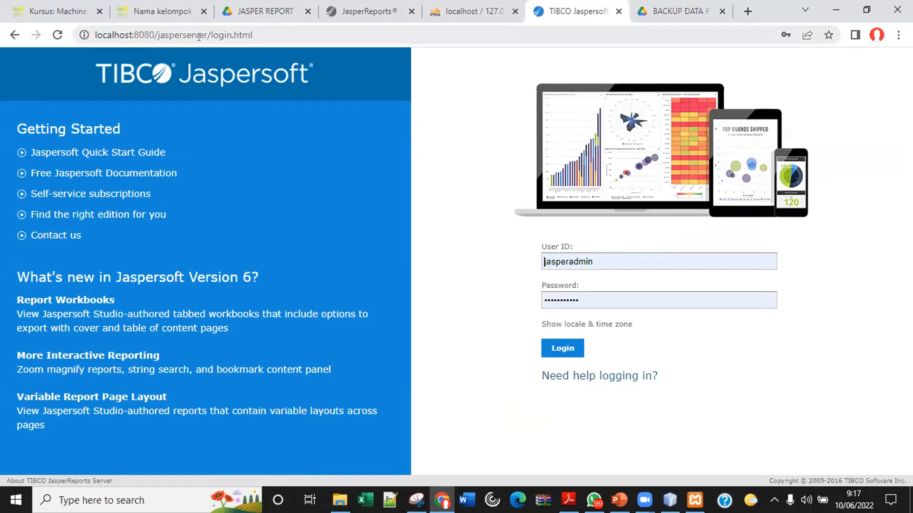
Log back into JasperReports Server with the saved user ID and password, dismissing Chrome's password warning.
click(251, 35)
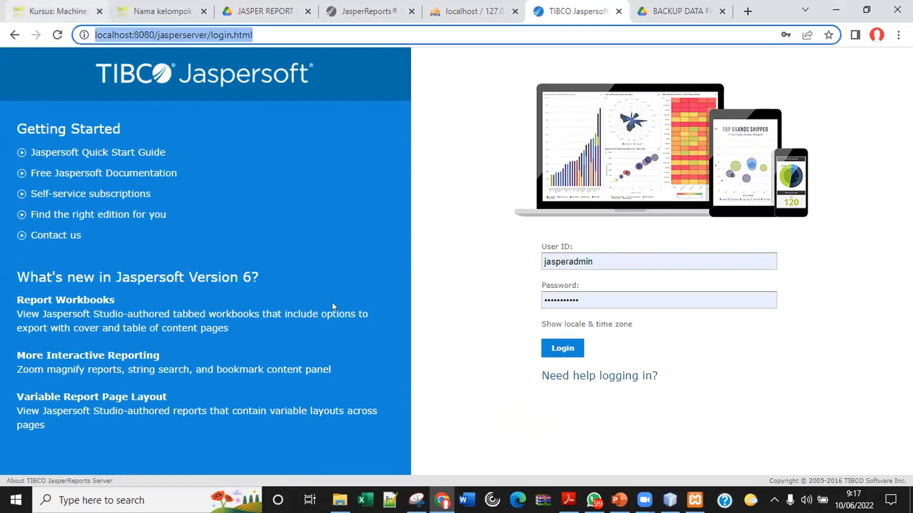
click(432, 424)
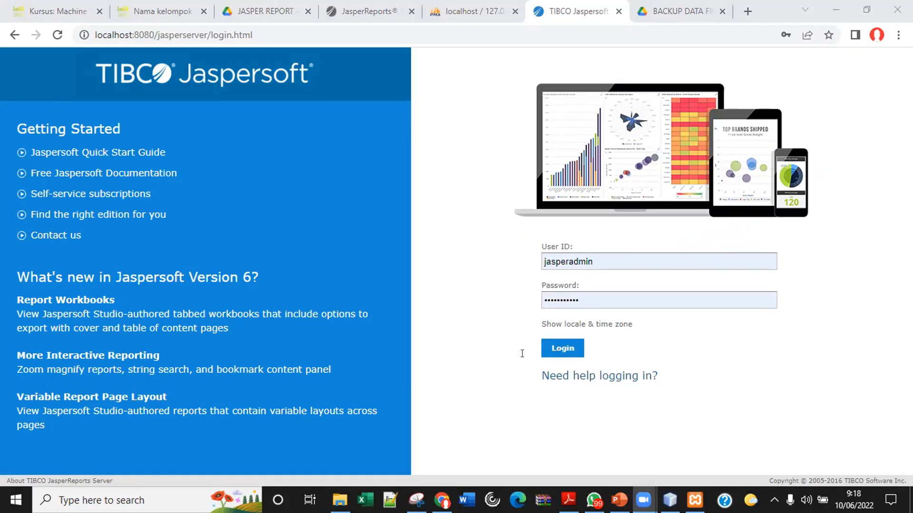
click(282, 143)
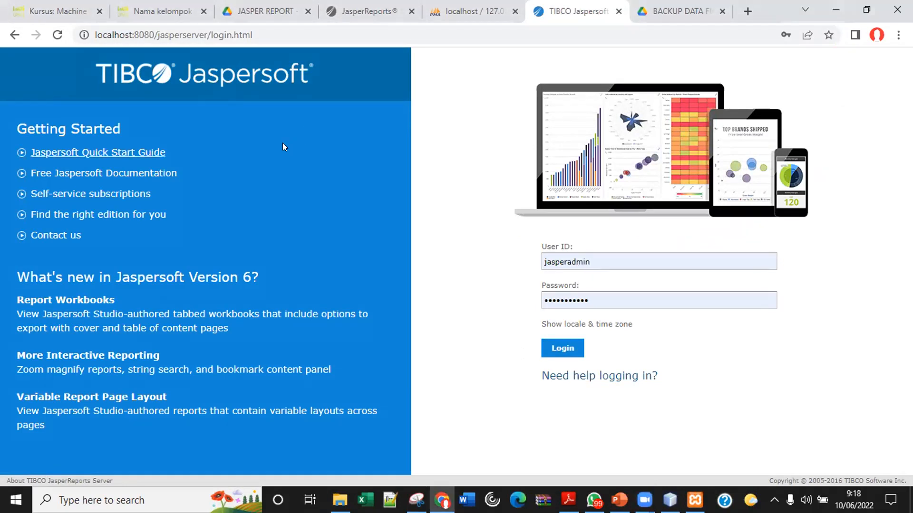
click(540, 109)
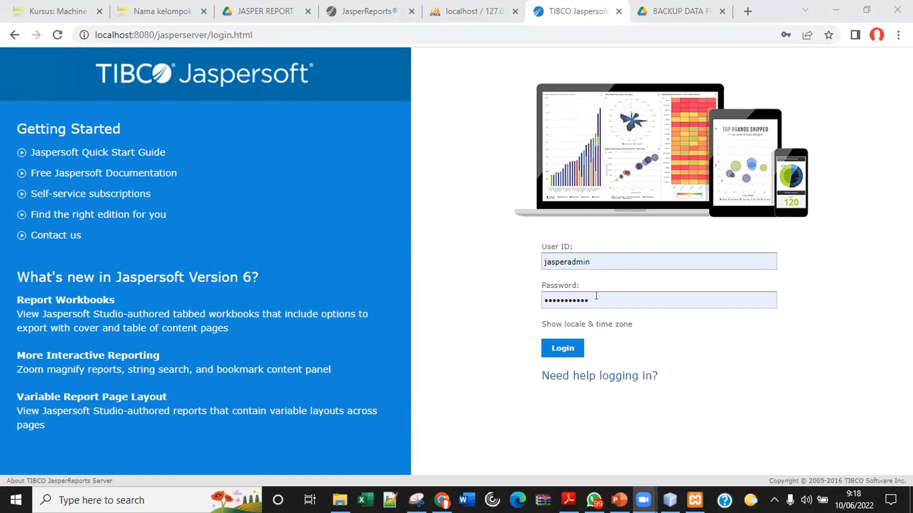
double_click(590, 260)
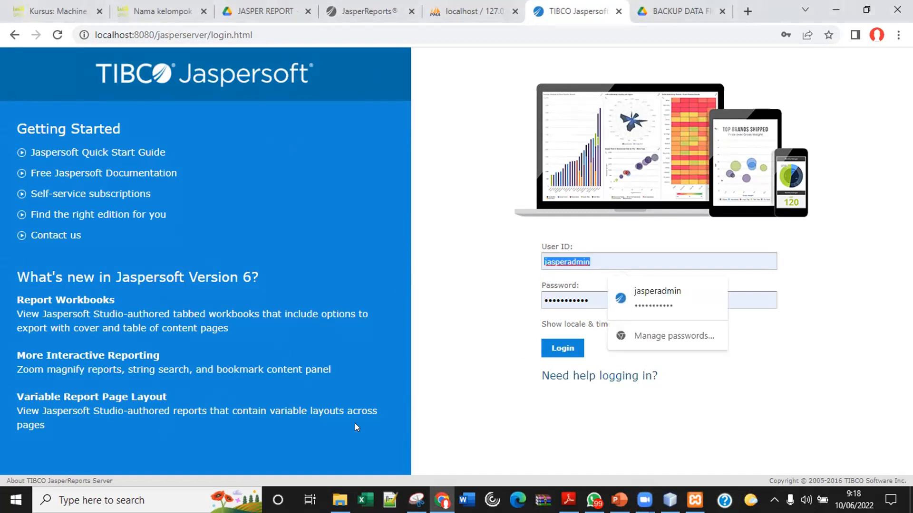
drag(422, 487, 426, 337)
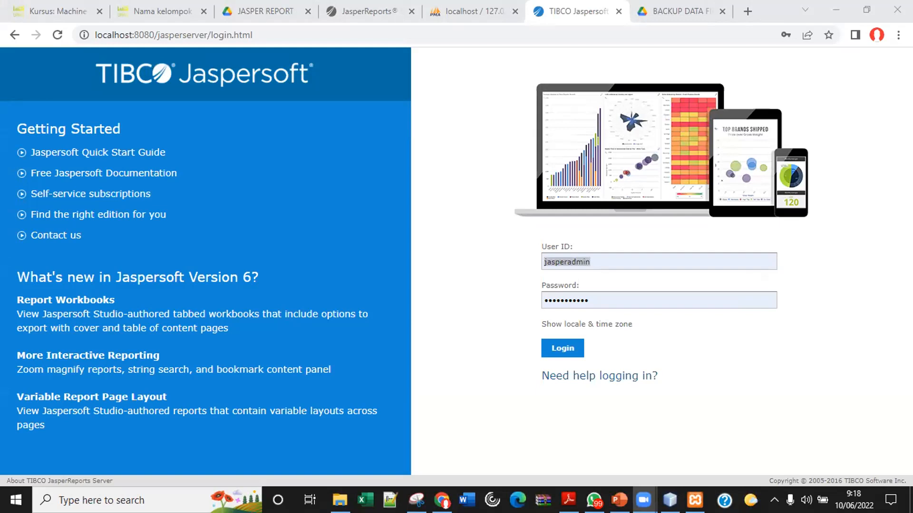
click(316, 226)
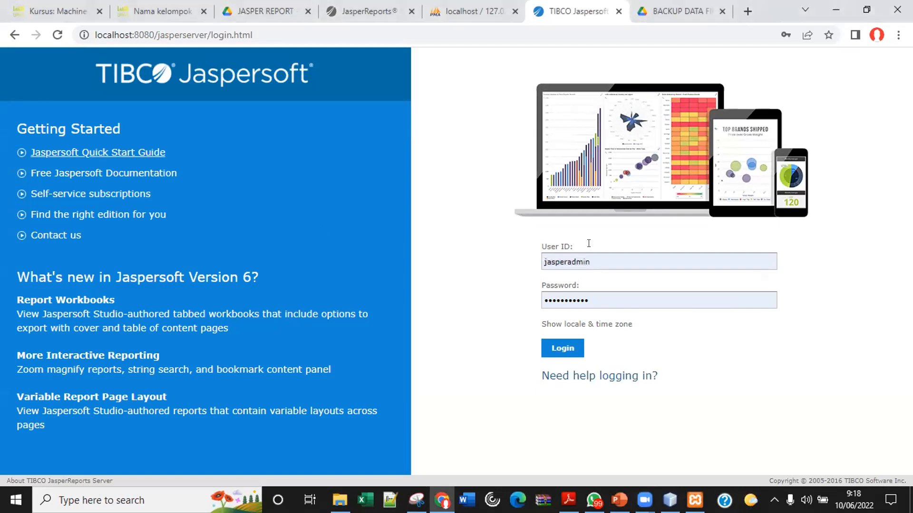
click(558, 347)
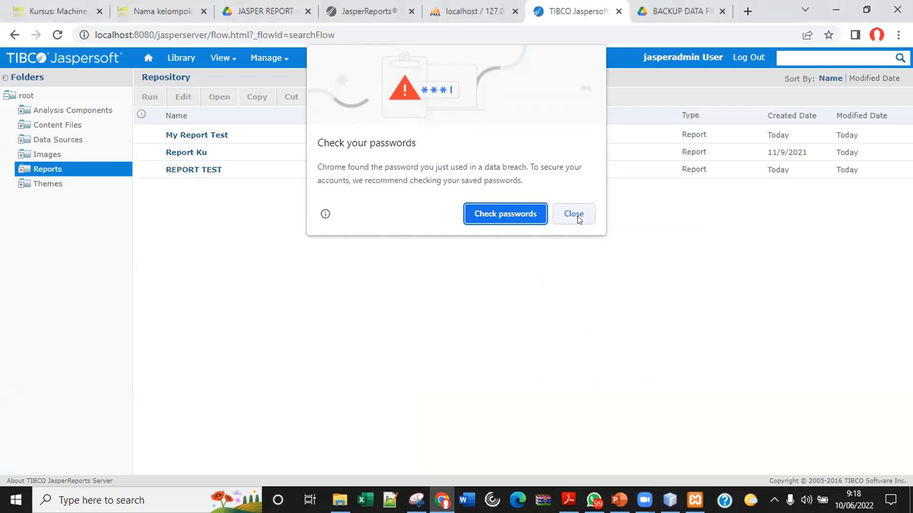
click(572, 212)
click(146, 59)
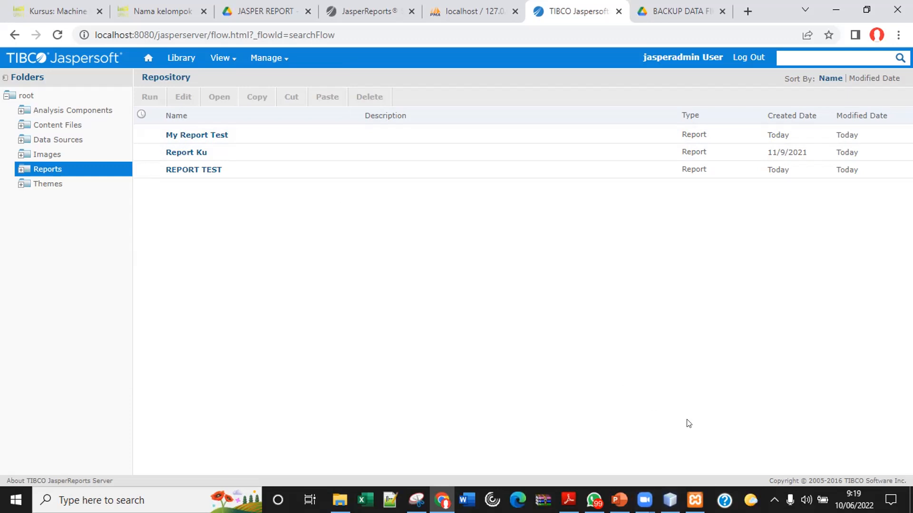
mouse_move(670, 500)
click(148, 58)
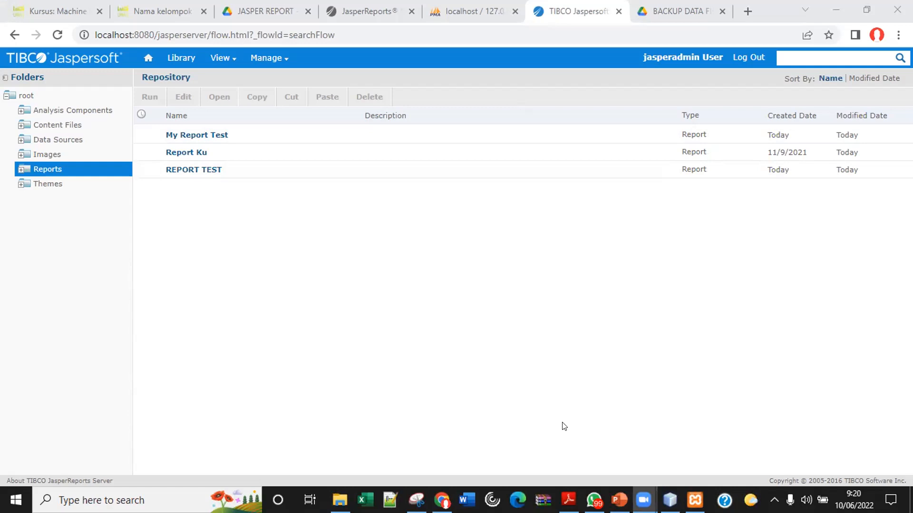
Log out of JasperReports Server in Chrome, returning to the localhost:8080/jasperserver login page.
click(669, 500)
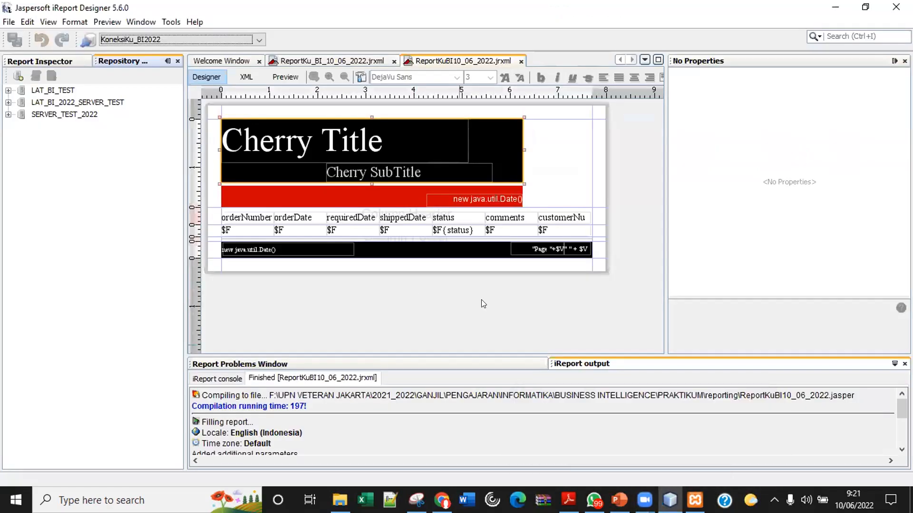
click(442, 500)
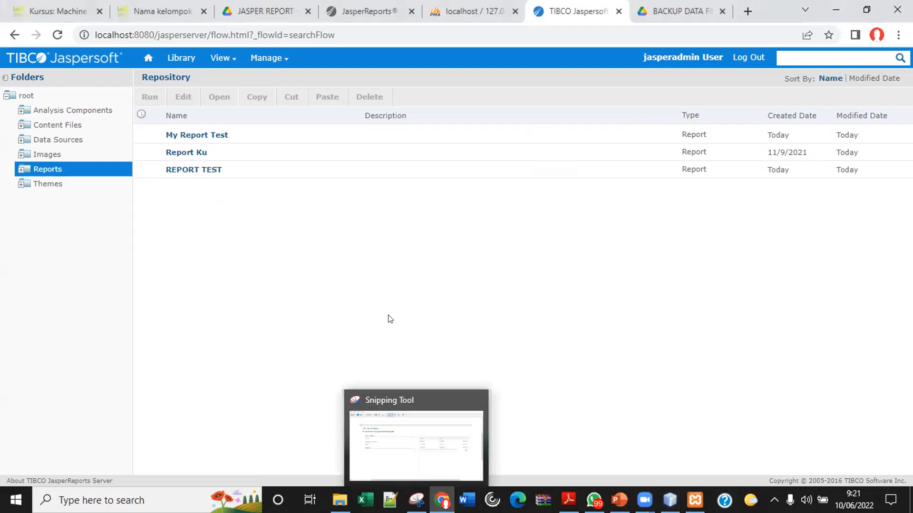
click(750, 58)
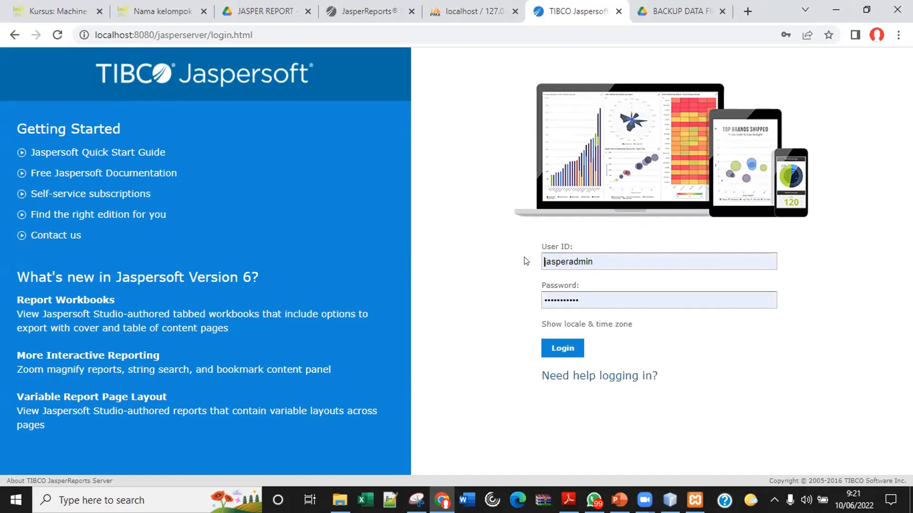
Log back into JasperReports Server, dismiss Chrome's password warning, and return to iReport Designer.
click(561, 348)
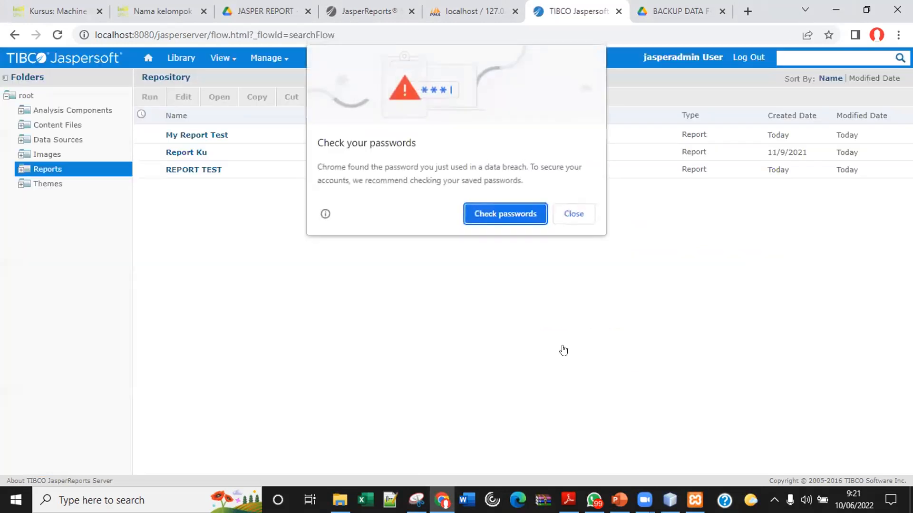
click(576, 215)
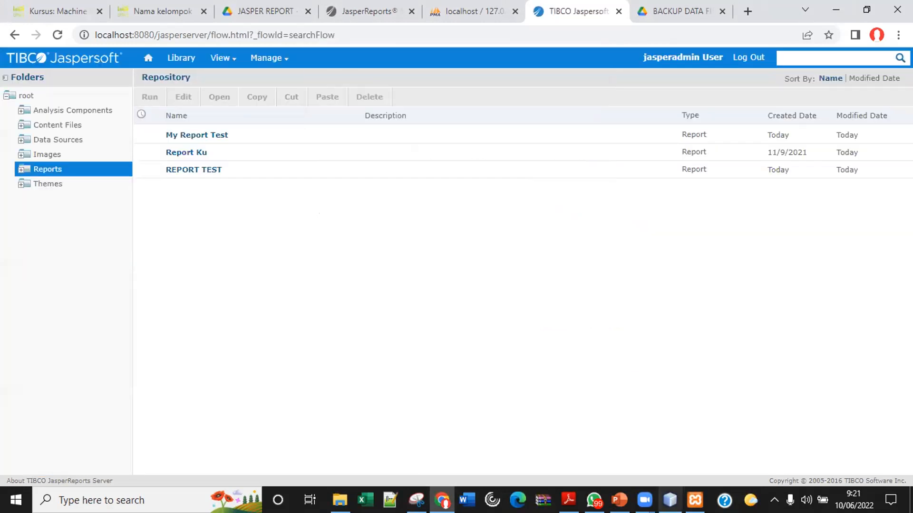
click(670, 501)
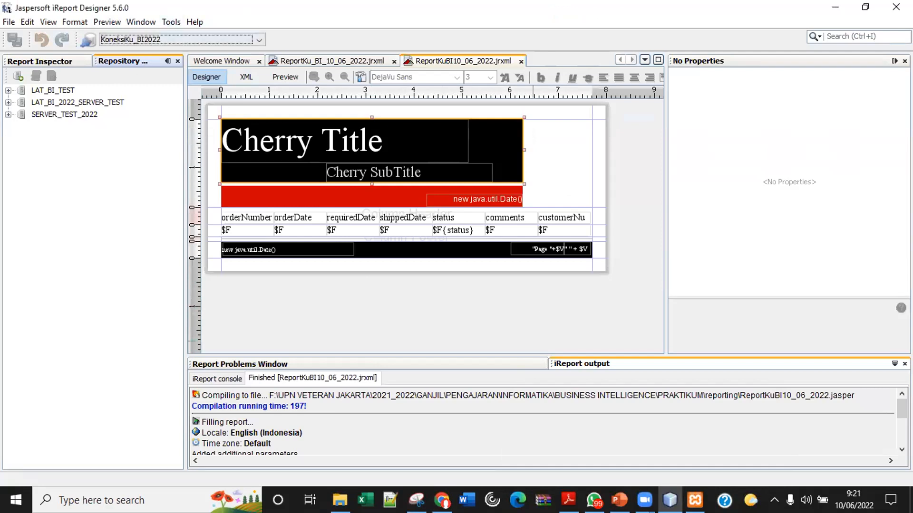
click(618, 500)
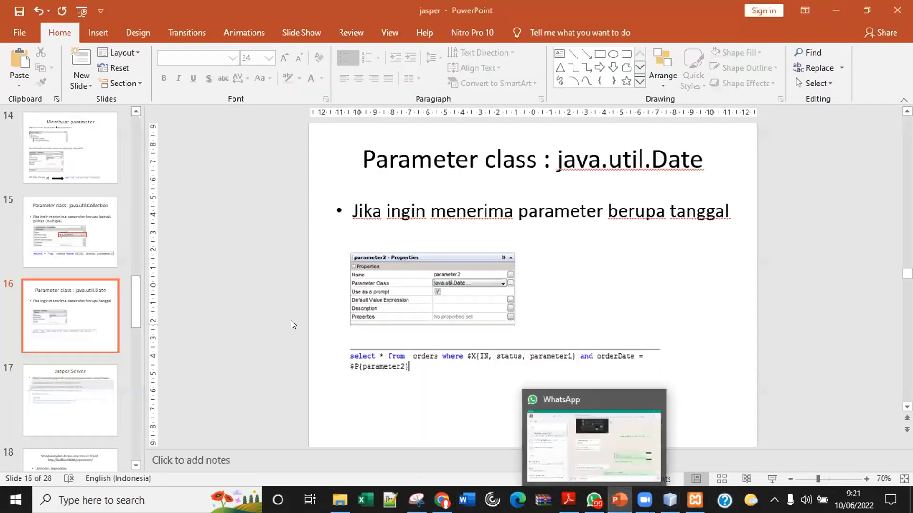
scroll(279, 316, up, 1)
scroll(278, 316, down, 1)
scroll(279, 315, down, 2)
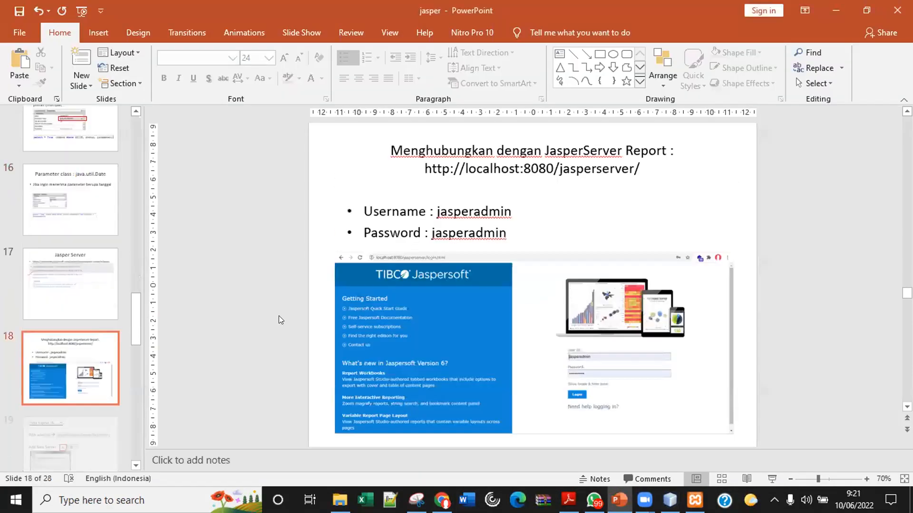
scroll(278, 315, up, 1)
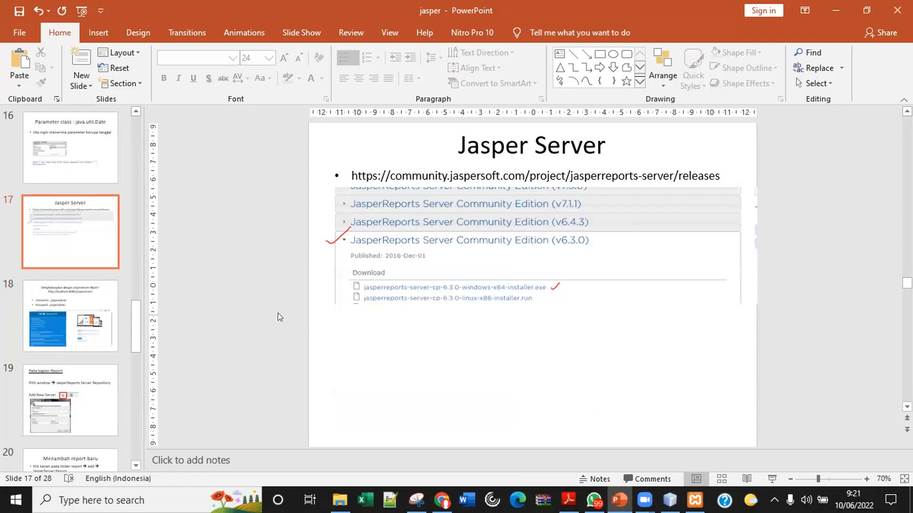
scroll(278, 313, down, 2)
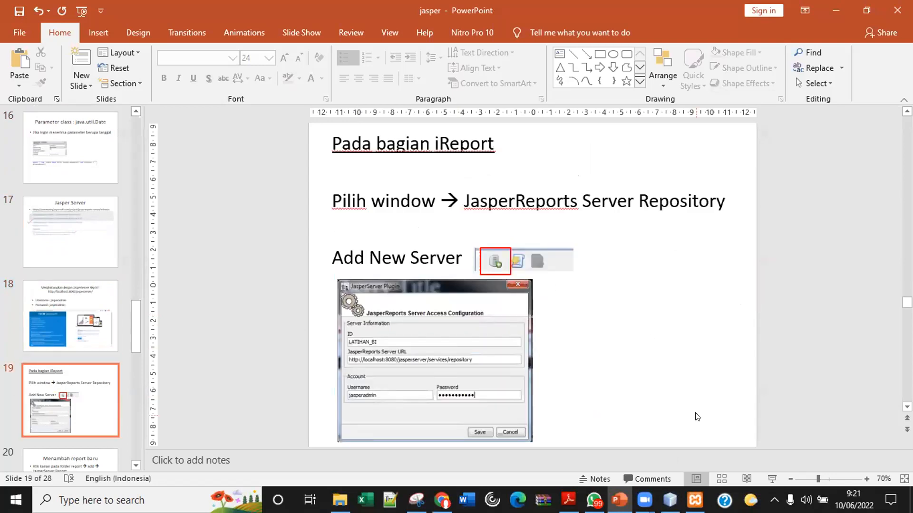
click(669, 500)
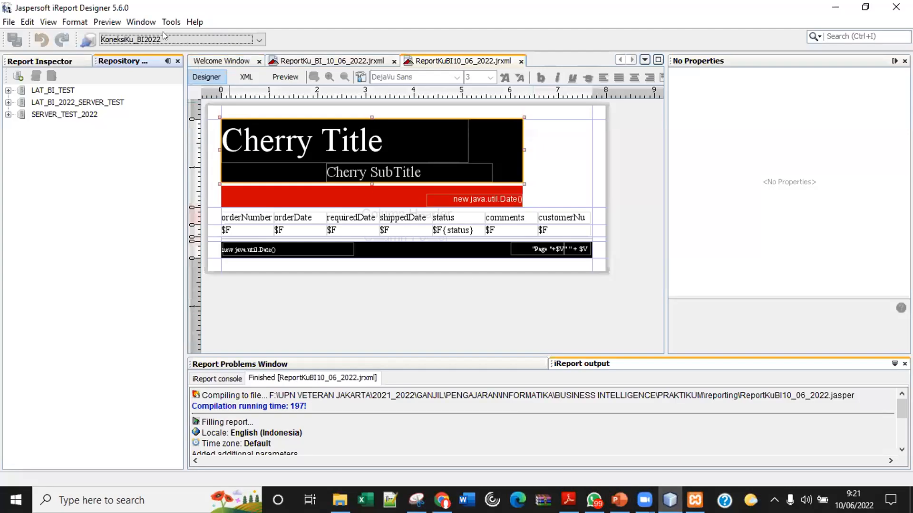
Show the JasperReports Server Repository panel from the Window menu and add a new server connection.
click(143, 22)
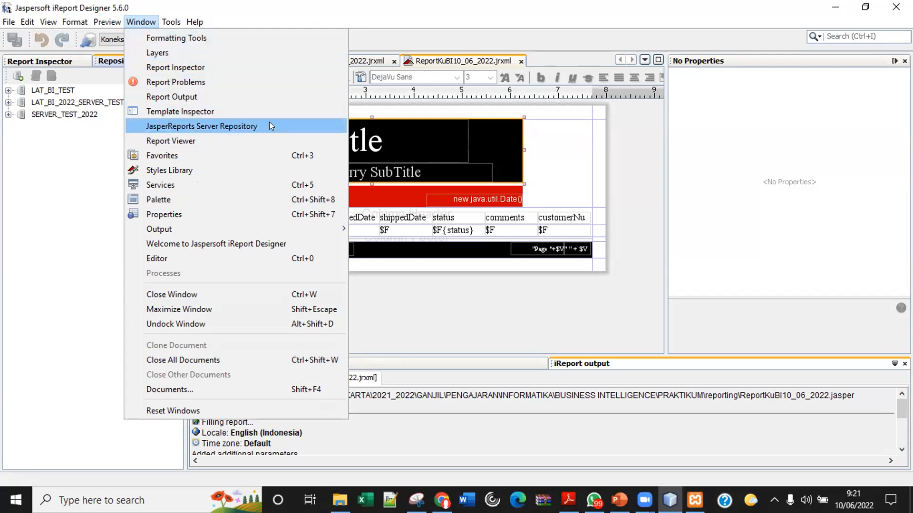
click(294, 126)
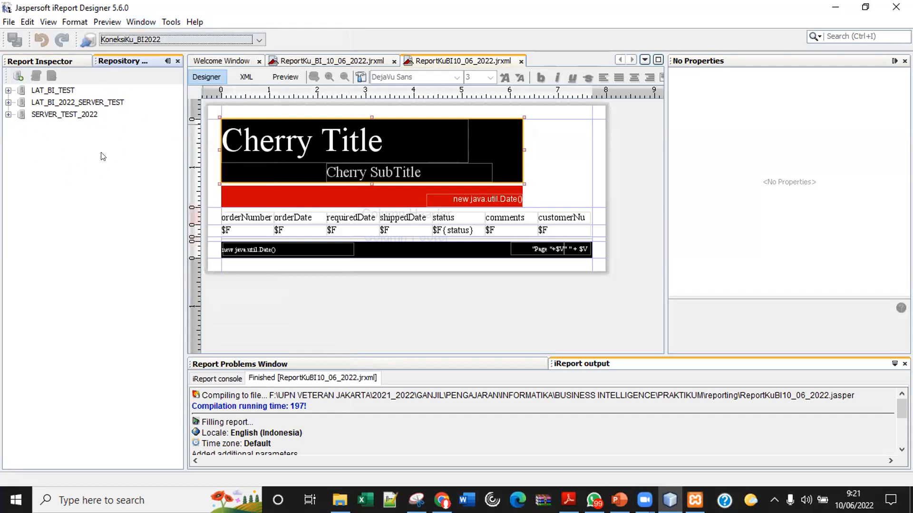
click(143, 21)
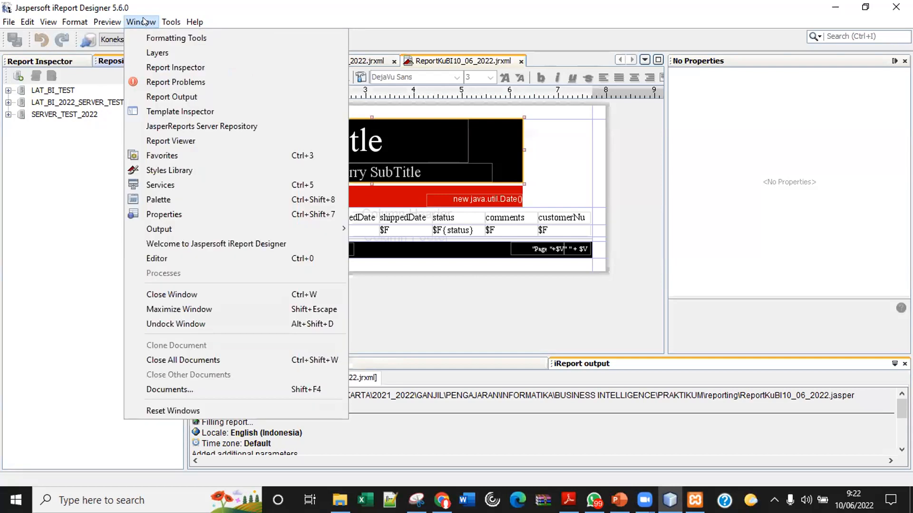
click(176, 125)
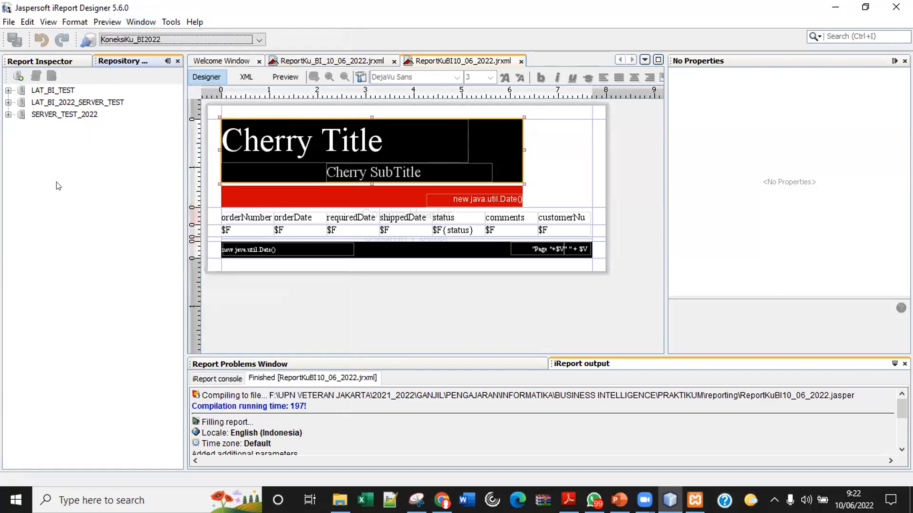
click(17, 76)
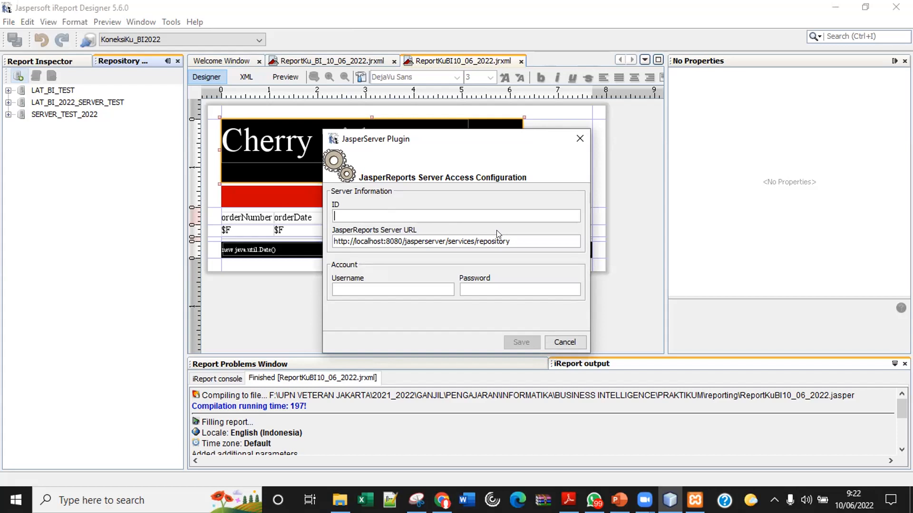
text(SERVER_REPORT_KU_BI_)
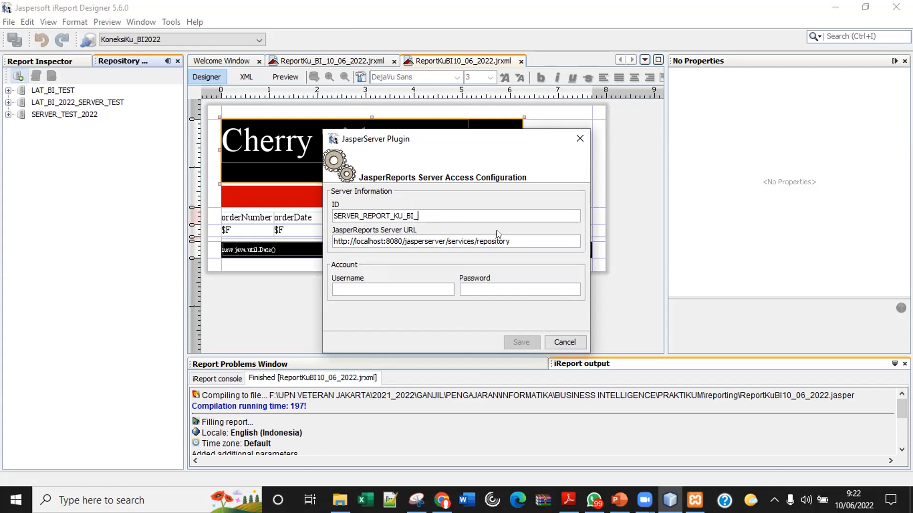
text(2022)
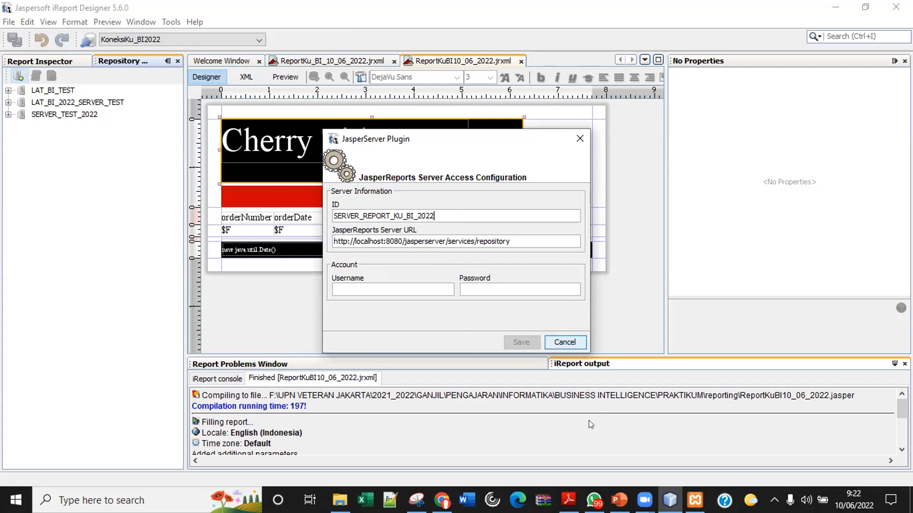
click(441, 500)
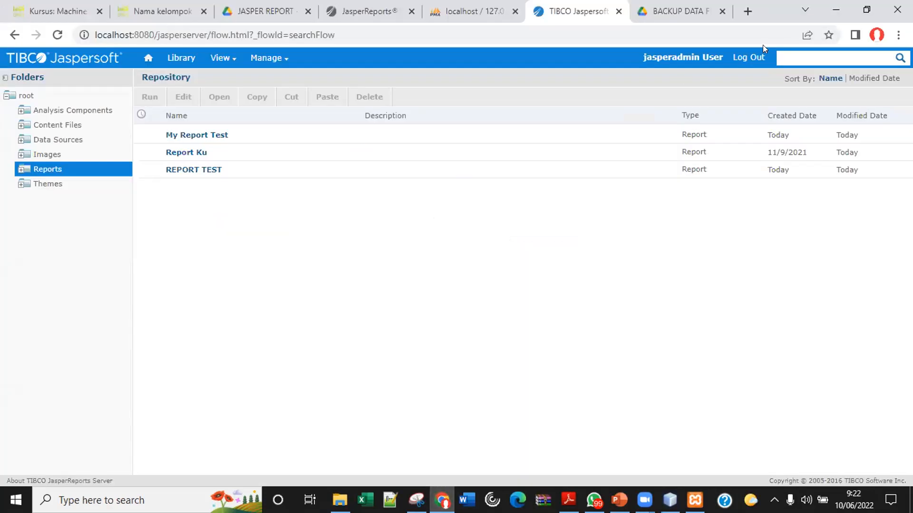
Log out of the web server and copy the stored user ID from the login page.
click(743, 57)
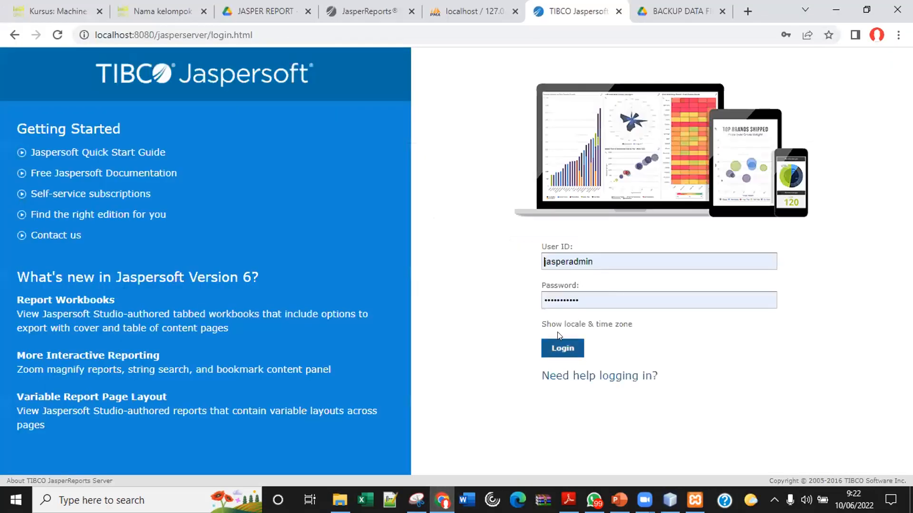
double_click(558, 262)
key(ctrl+c)
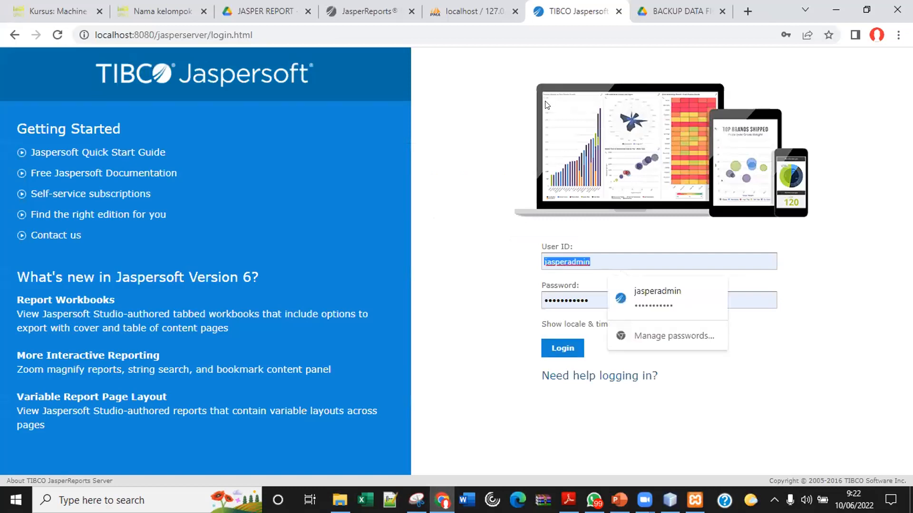
click(619, 500)
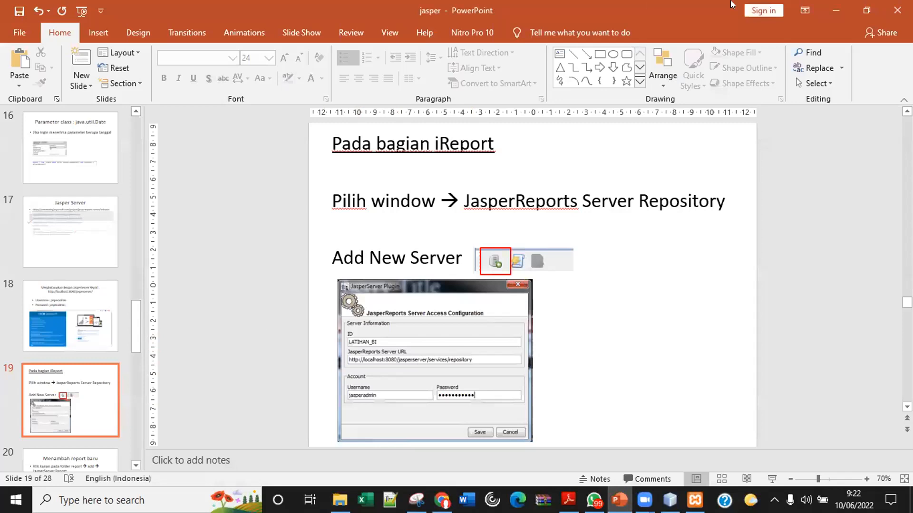
click(835, 10)
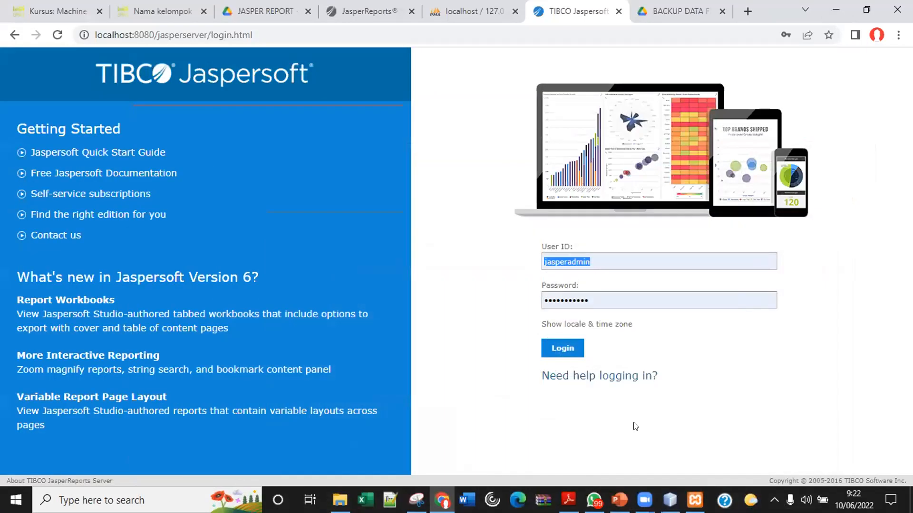
Fill the iReport connection's Username with the admin user ID and enter the account password.
click(669, 500)
click(387, 288)
key(ctrl+v)
click(498, 288)
key(ctrl+v)
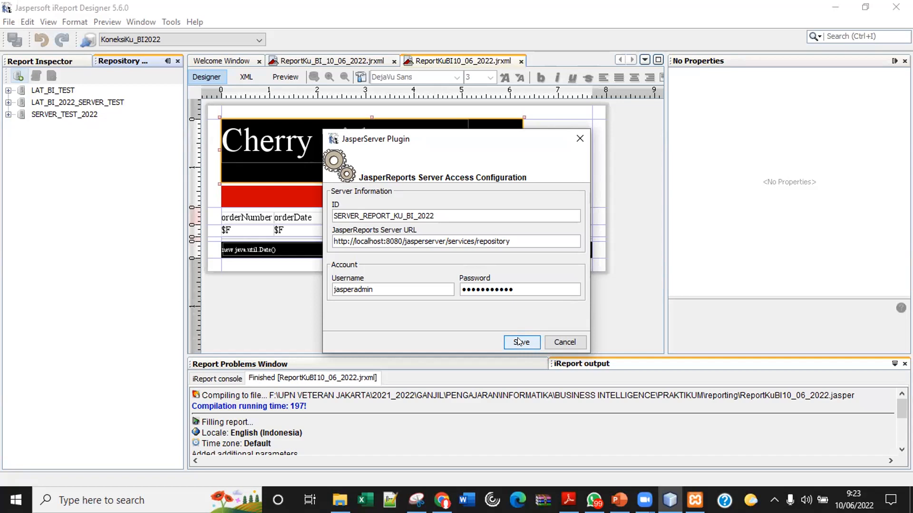
Bring Chrome's JasperReports Server login page forward, leaving the JasperServer Plugin dialog open.
click(442, 500)
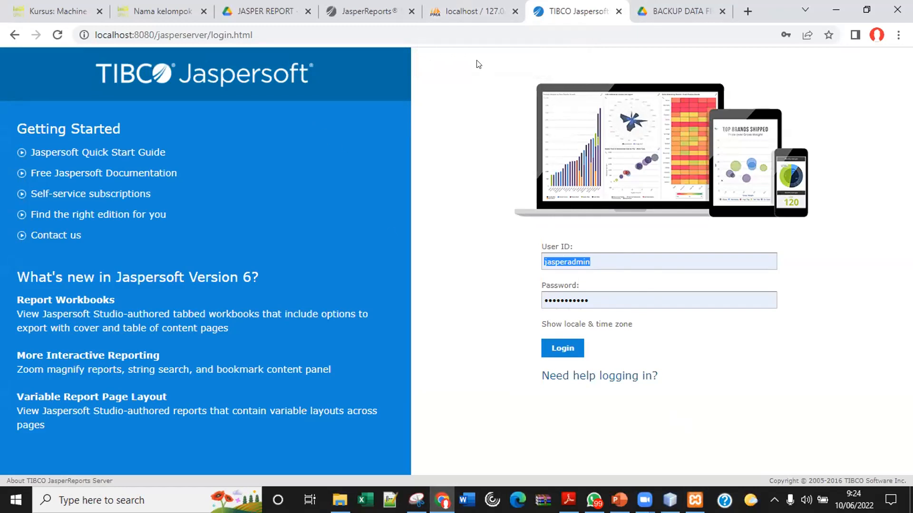
click(473, 6)
click(578, 4)
click(455, 5)
click(540, 5)
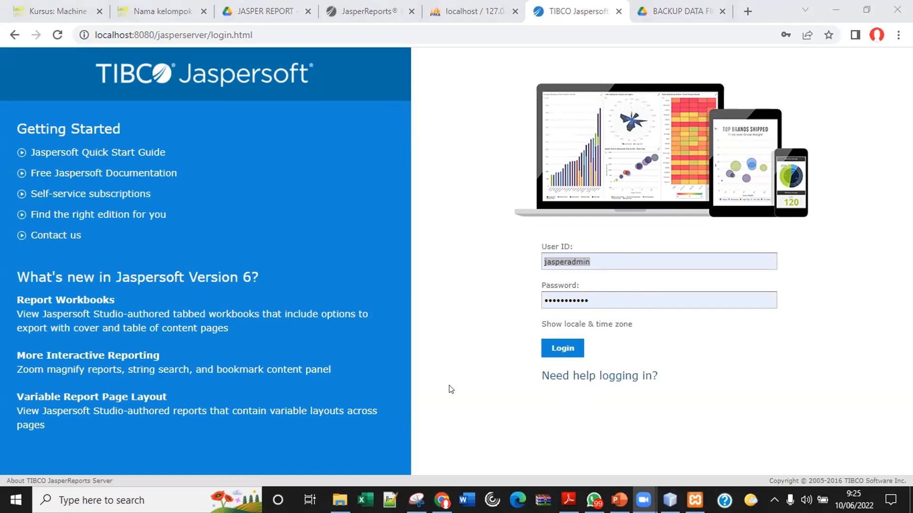
Save the SERVER_REPORT_KU_BI_2022 connection and expand it in the Repository tree to show its folders.
click(835, 6)
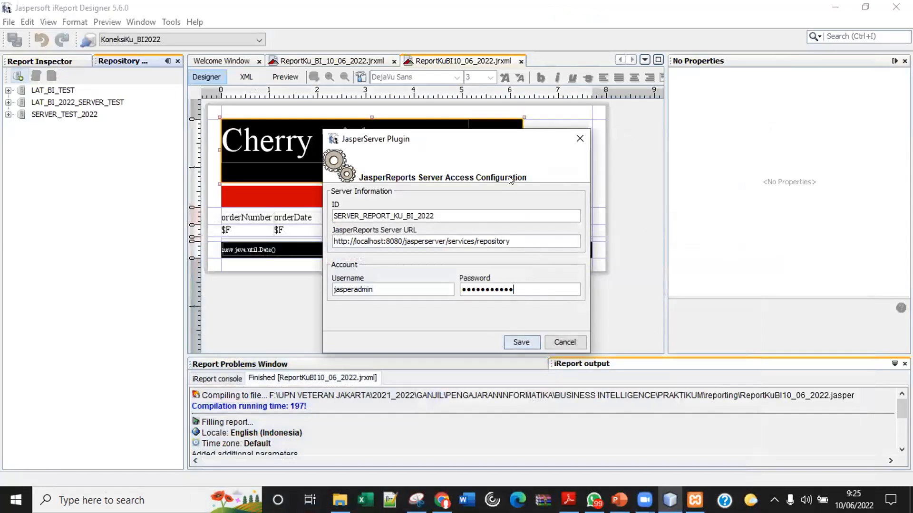
drag(509, 139, 505, 116)
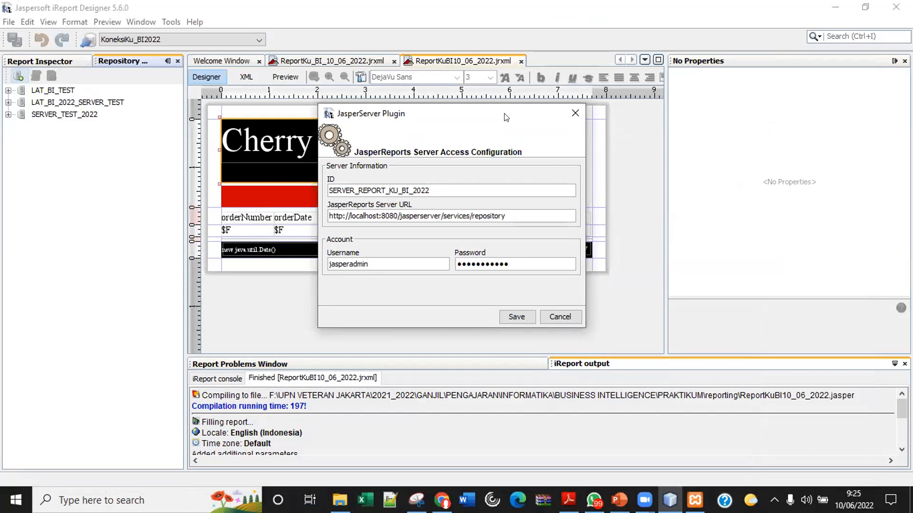
drag(506, 117, 583, 116)
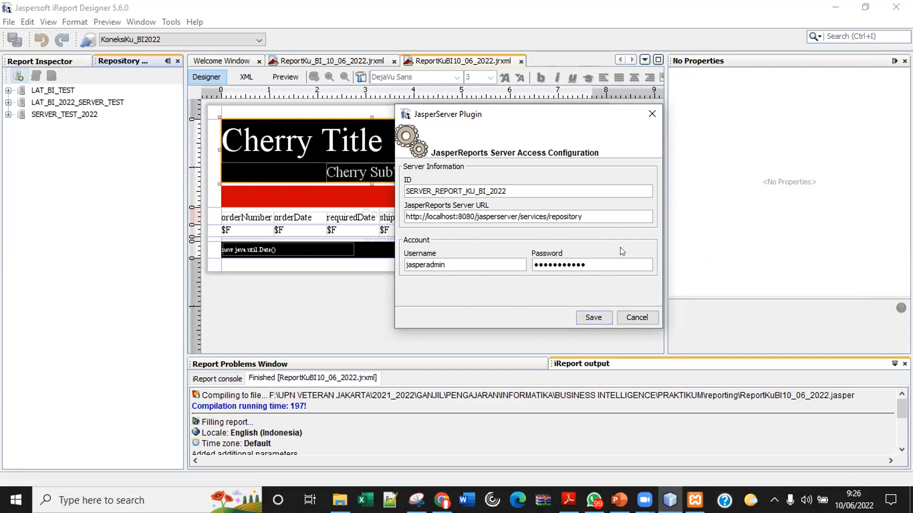
click(598, 321)
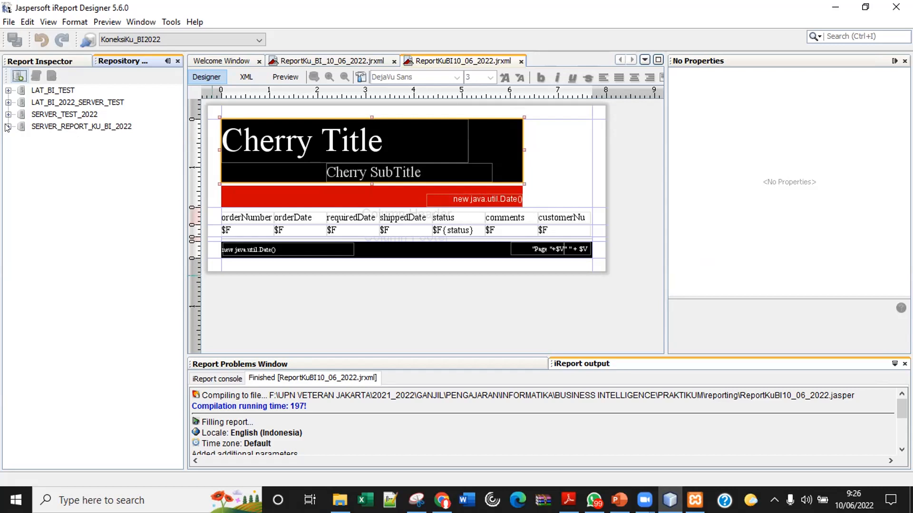
click(7, 126)
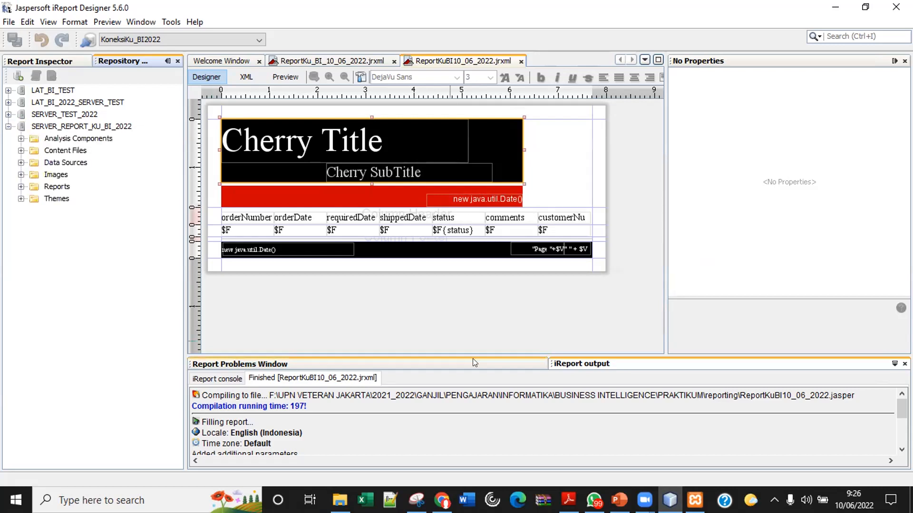
Check the tutorial slides in PowerPoint, then minimize them to return to iReport.
click(619, 500)
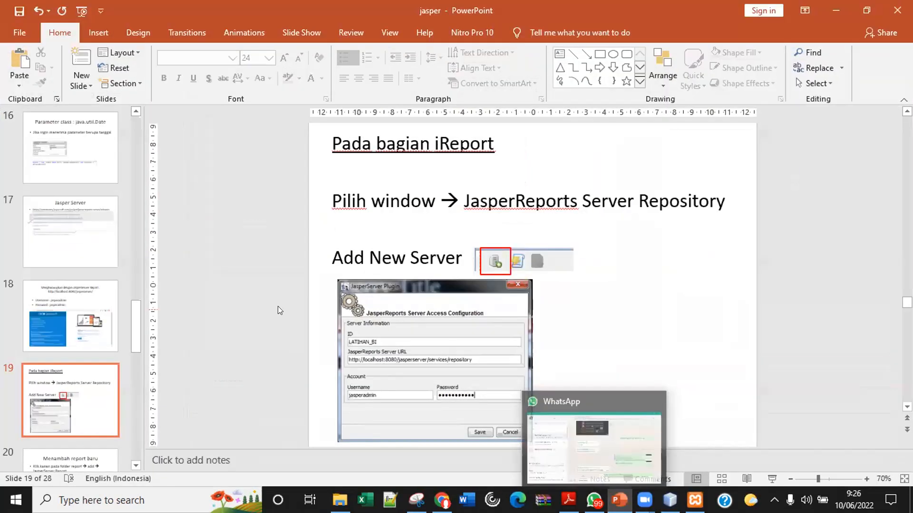
scroll(279, 309, down, 1)
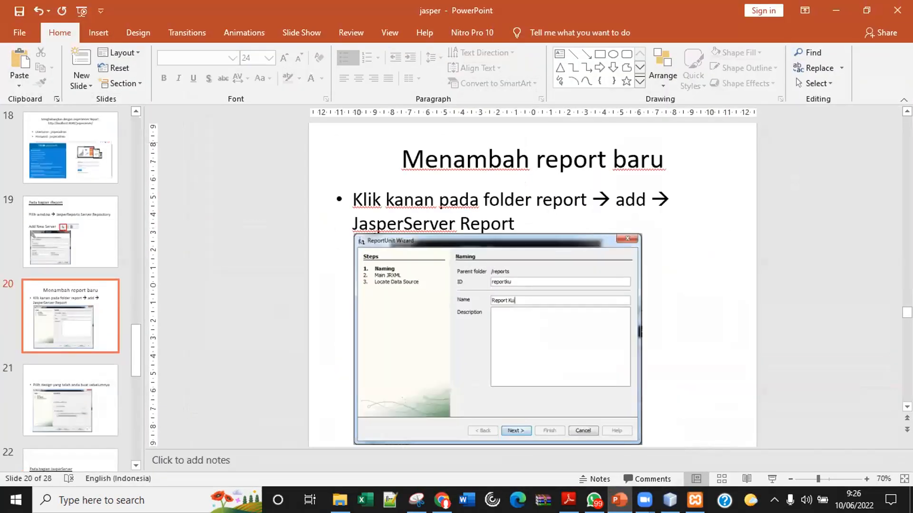
click(828, 3)
Expand the server's Reports folder and add a new JasperServer Report under it.
click(21, 186)
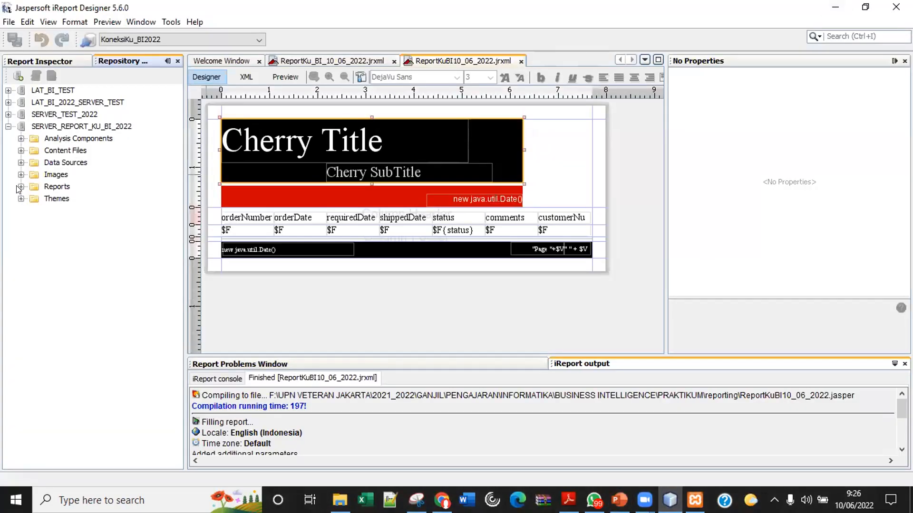
click(49, 189)
right_click(48, 190)
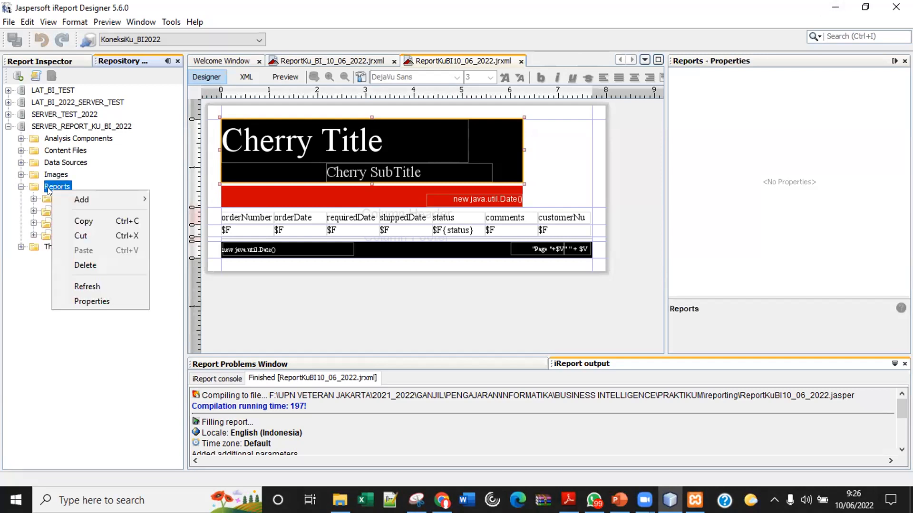
mouse_move(70, 199)
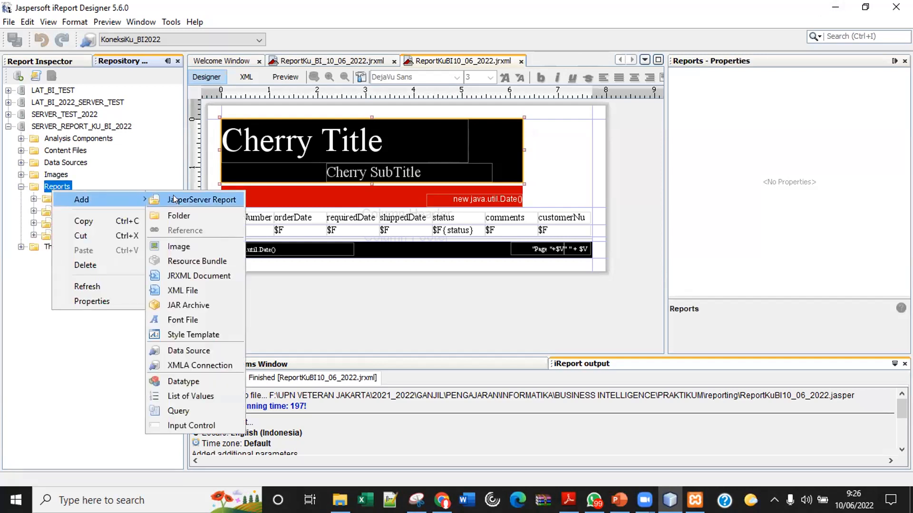
click(56, 375)
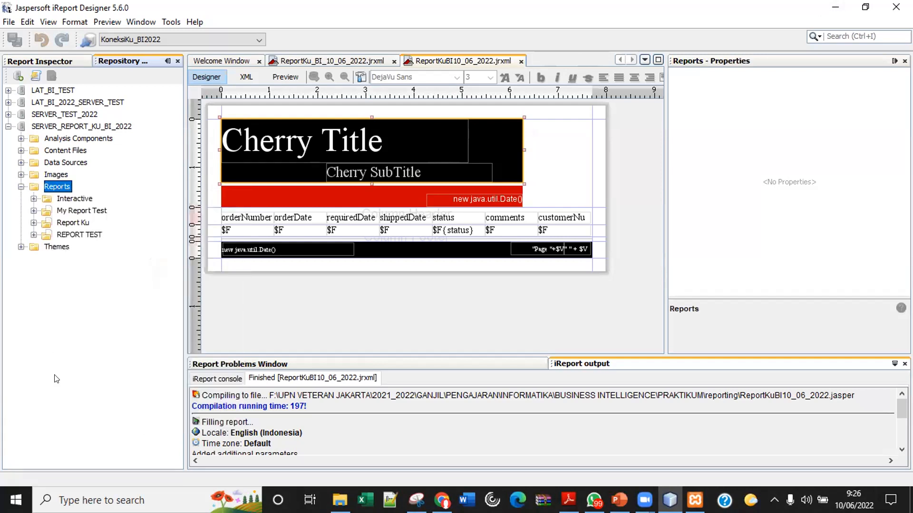
right_click(48, 188)
mouse_move(58, 193)
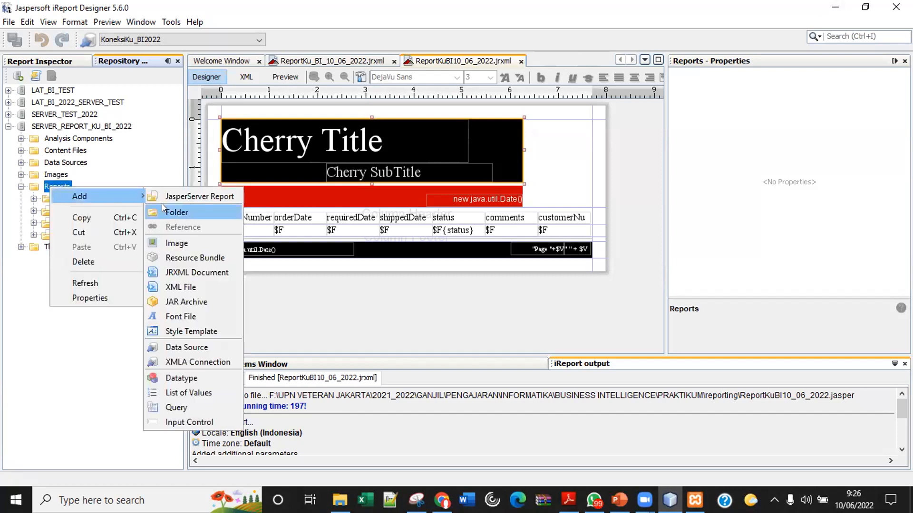
click(186, 197)
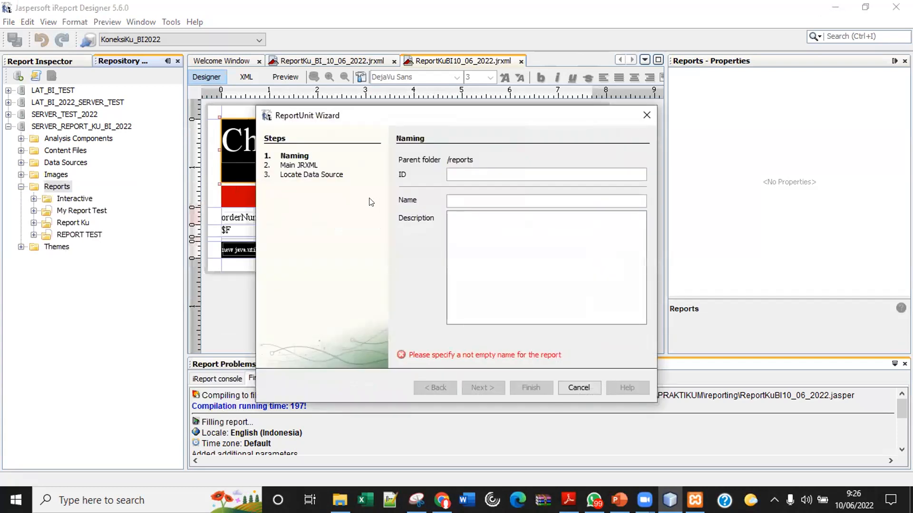
Enter MyReportOrder as the new report unit's ID.
click(490, 175)
text(MyReport)
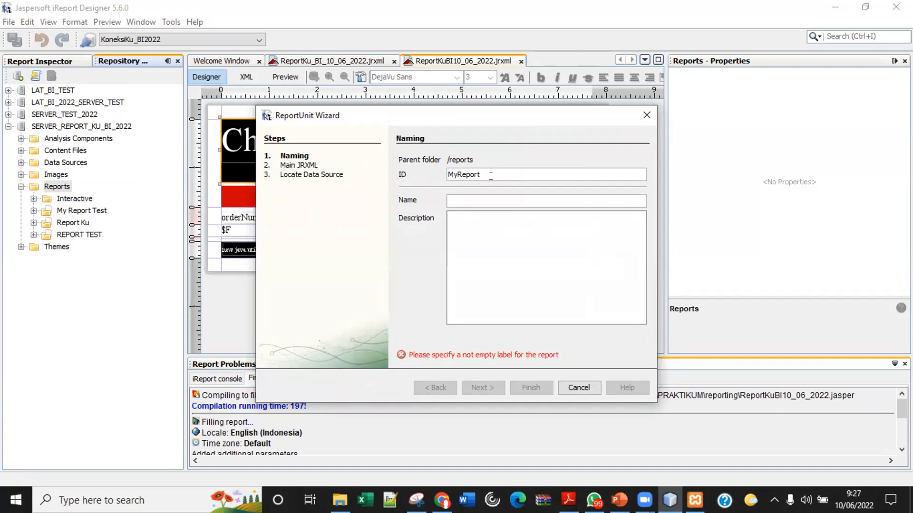
text(Order)
Name the report unit ORDER RERORT and continue to the Main JRXML step.
click(458, 199)
text(R)
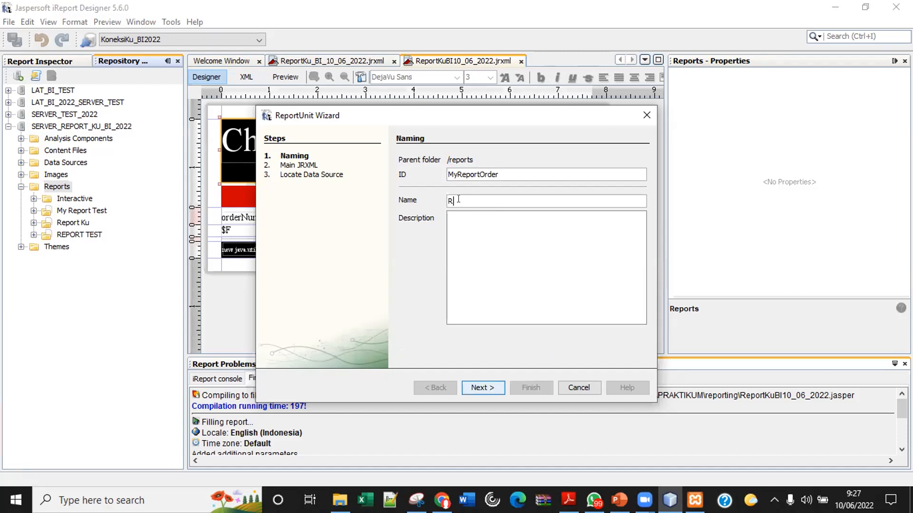
text(EPPORT)
key(Left)
key(Left)
key(Left)
key(Left)
key(BackSpace)
key(Right)
key(Right)
key(Right)
text(OR)
key(BackSpace)
key(BackSpace)
key(BackSpace)
key(shift+Home)
key(Home)
text(ORDER)
click(486, 389)
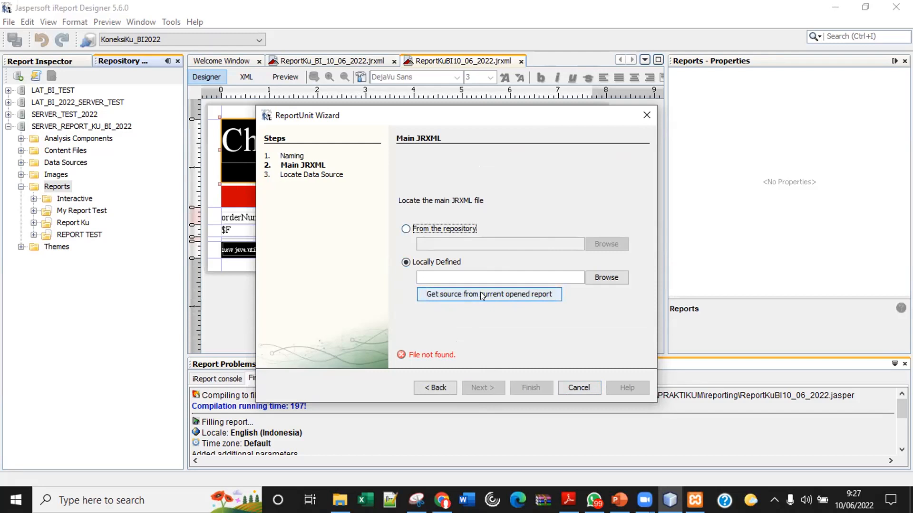
Pick ReportKuBI10_06_2022.jrxml from the reporting folder as the locally defined main JRXML.
click(612, 282)
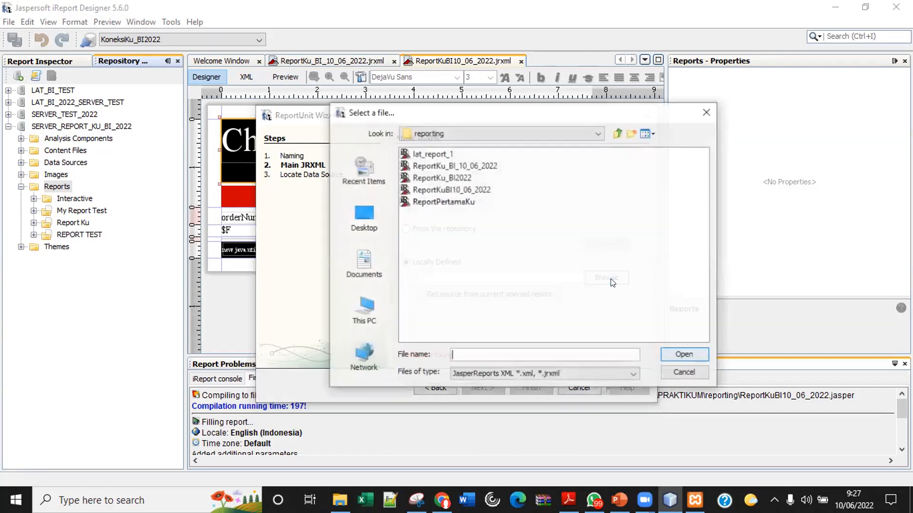
click(455, 189)
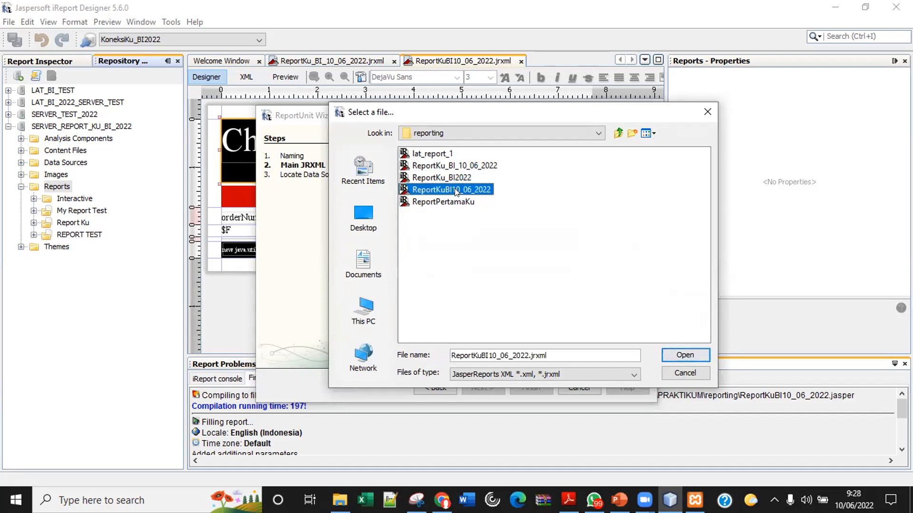
click(685, 356)
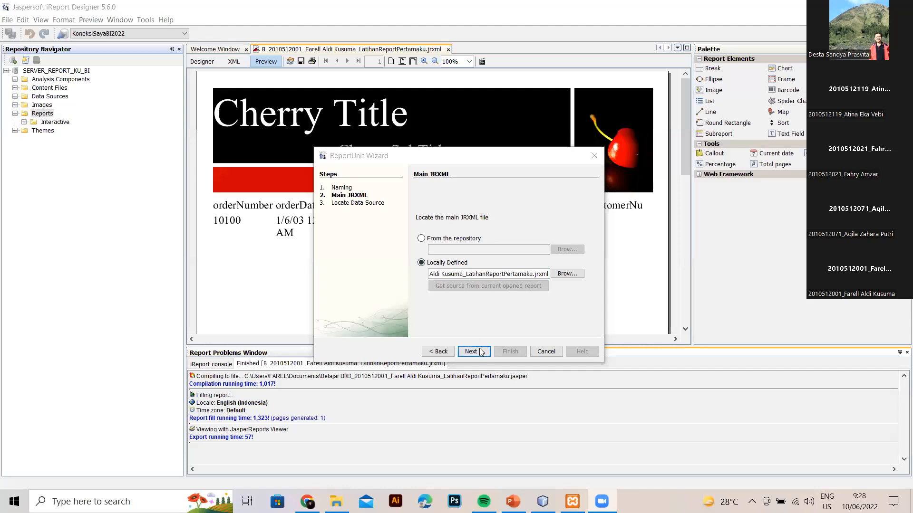
Define a local data source with ID MyDataSource and name DATA SOURCE, and show its connection details.
click(482, 349)
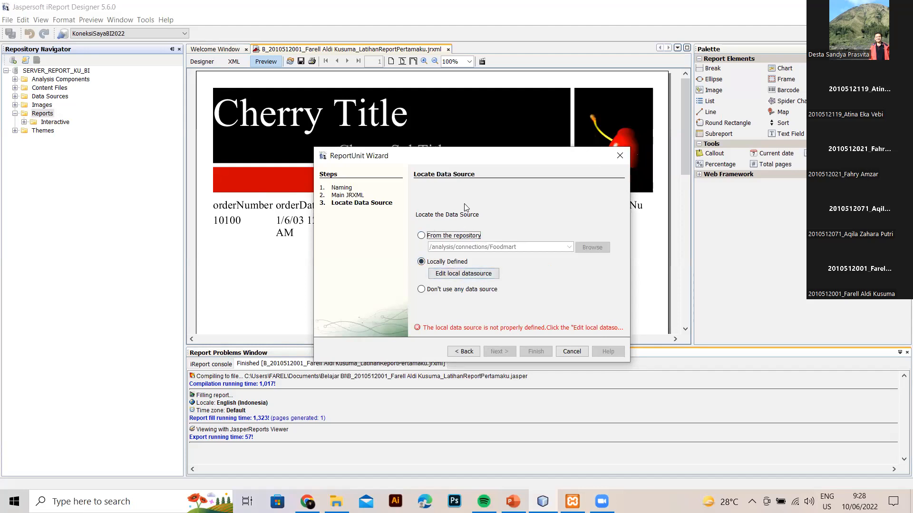
click(466, 274)
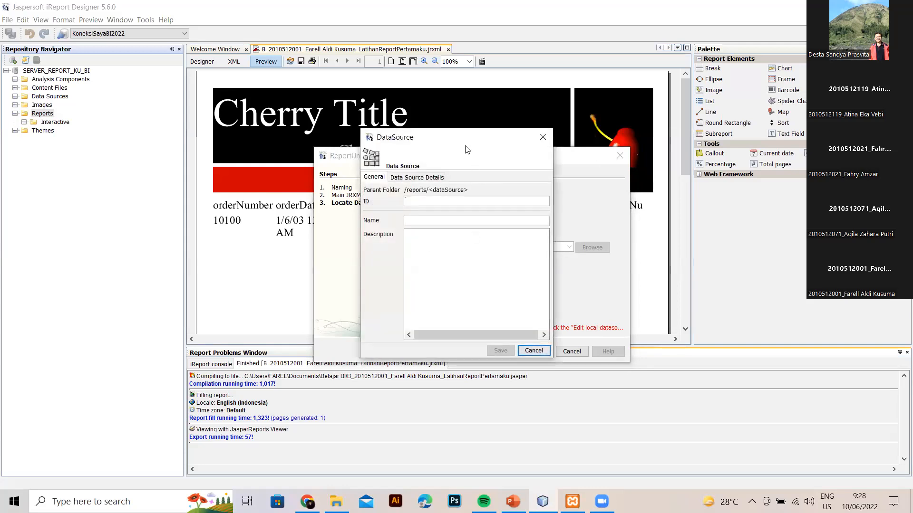
drag(470, 144, 671, 135)
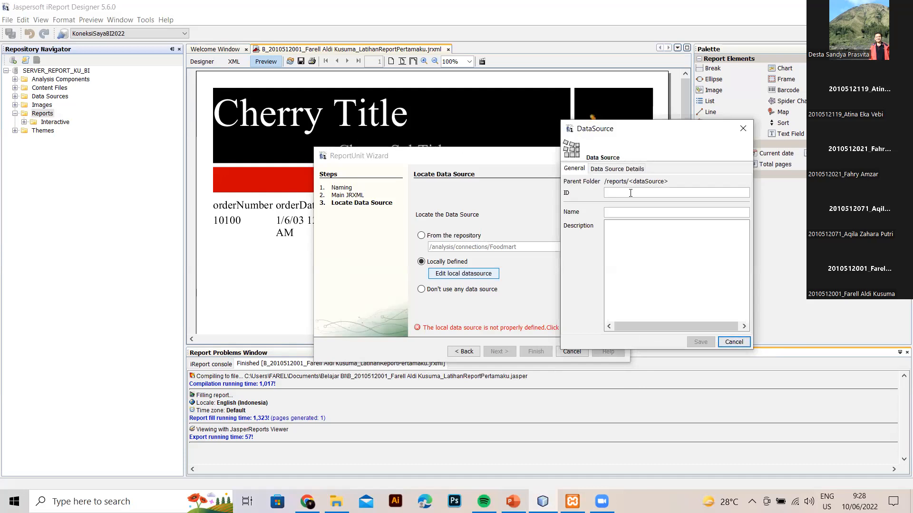
text(MyDataSource)
click(631, 211)
text(DATA SOURCE)
drag(673, 138, 677, 152)
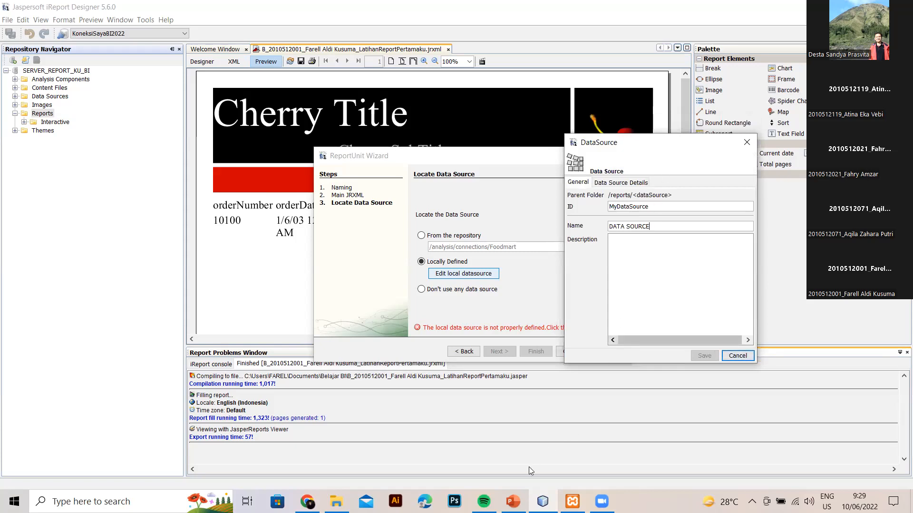
click(634, 183)
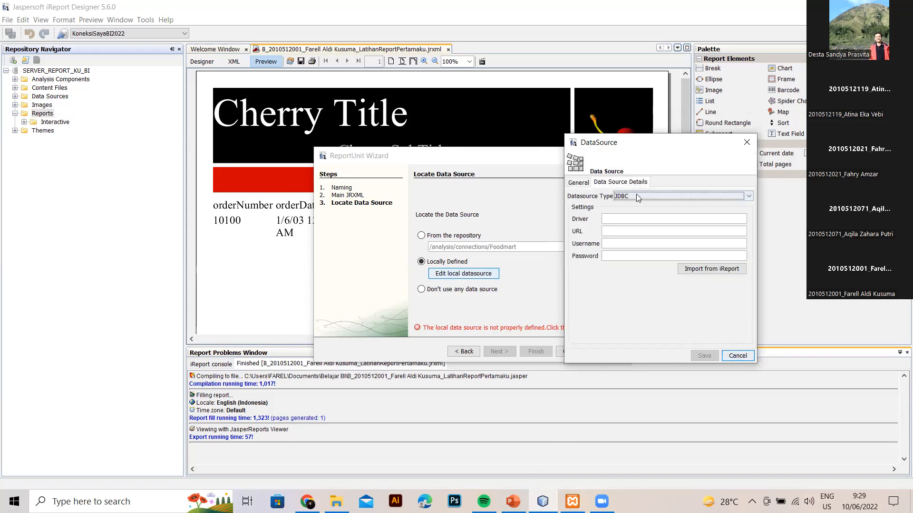
Keep JDBC as the data source type and choose to import from an existing iReport connection.
click(637, 197)
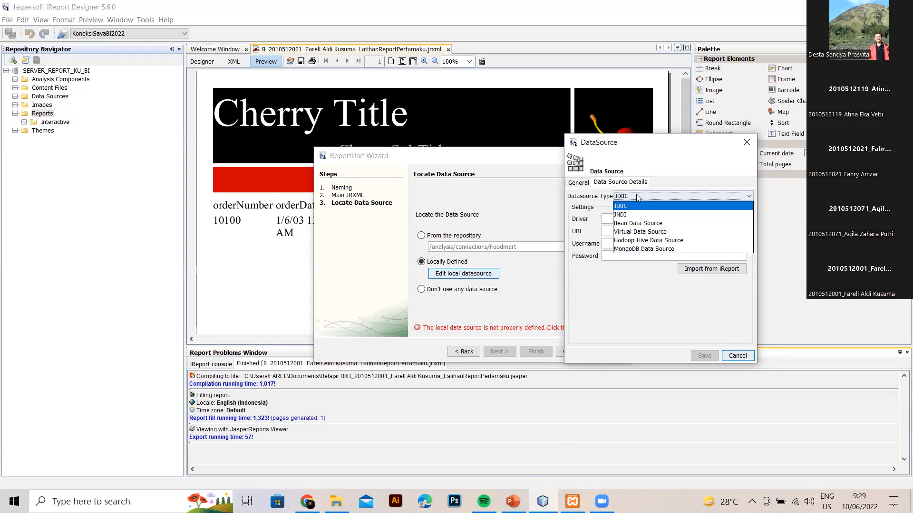
click(636, 196)
click(636, 196)
click(636, 196)
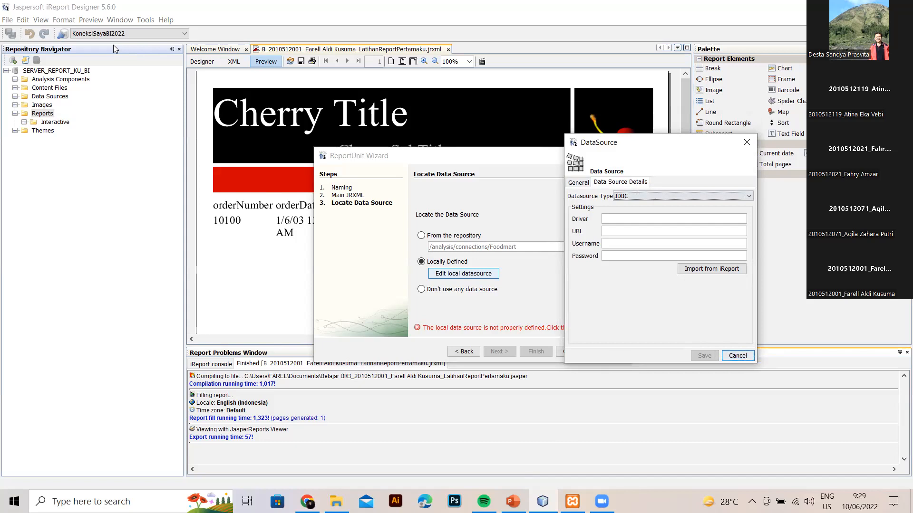
click(640, 194)
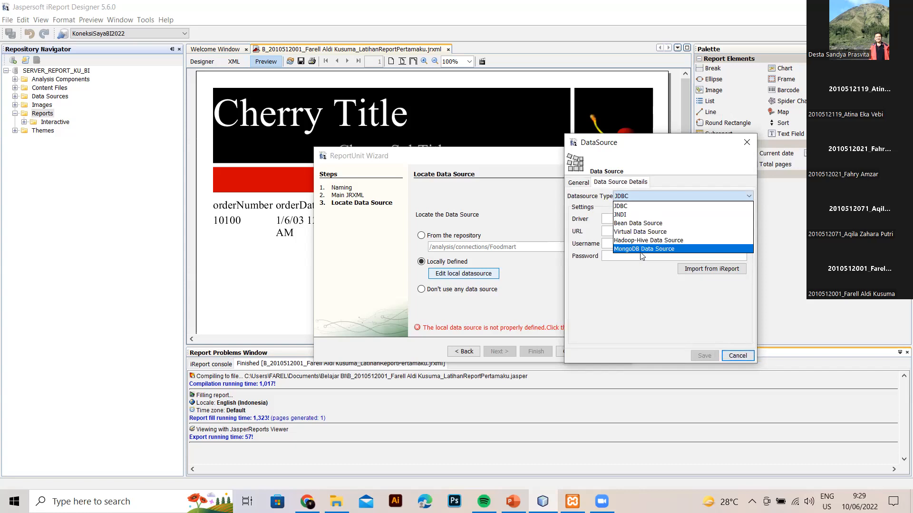
click(641, 207)
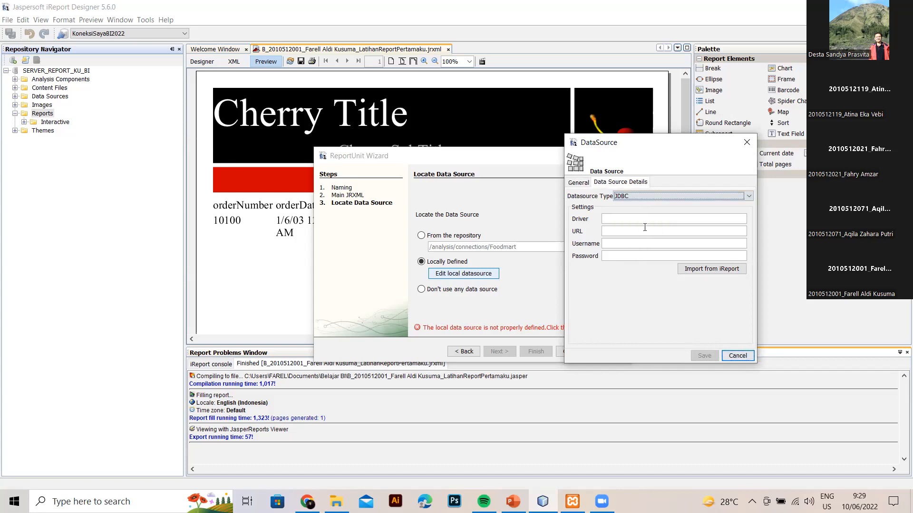
click(694, 269)
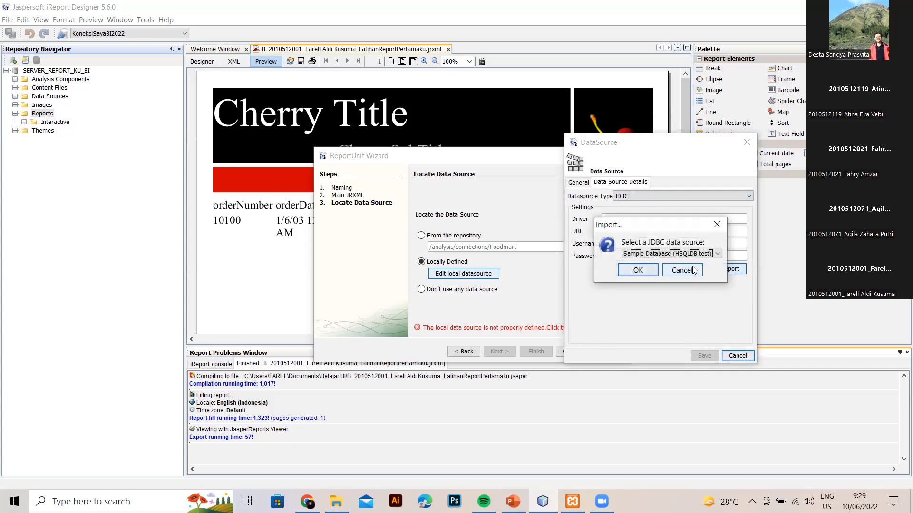
Import the KoneksiSayaBI2022 connection settings, save the local data source, and finish the report unit.
click(715, 254)
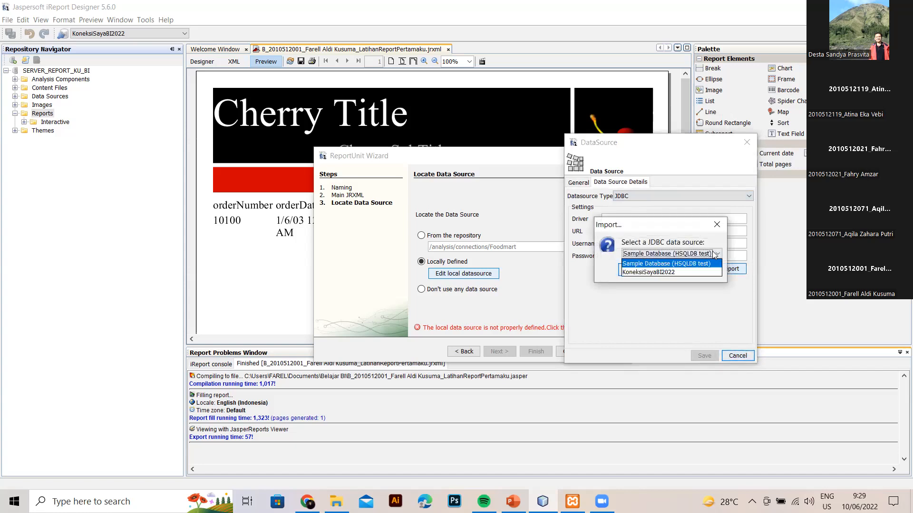
click(656, 273)
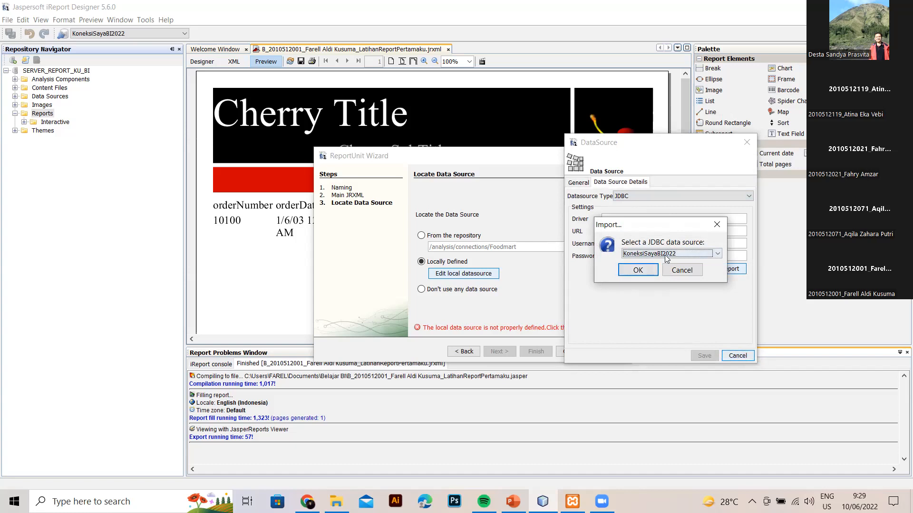
click(637, 270)
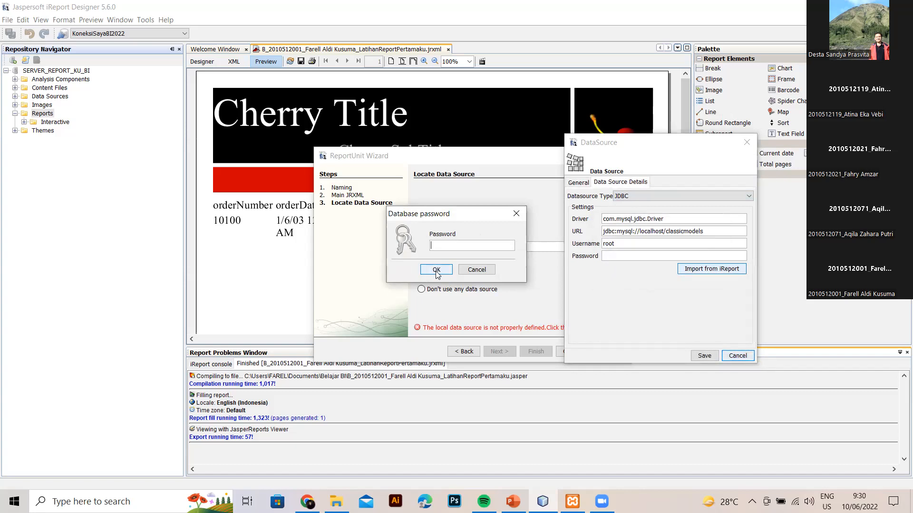
click(436, 270)
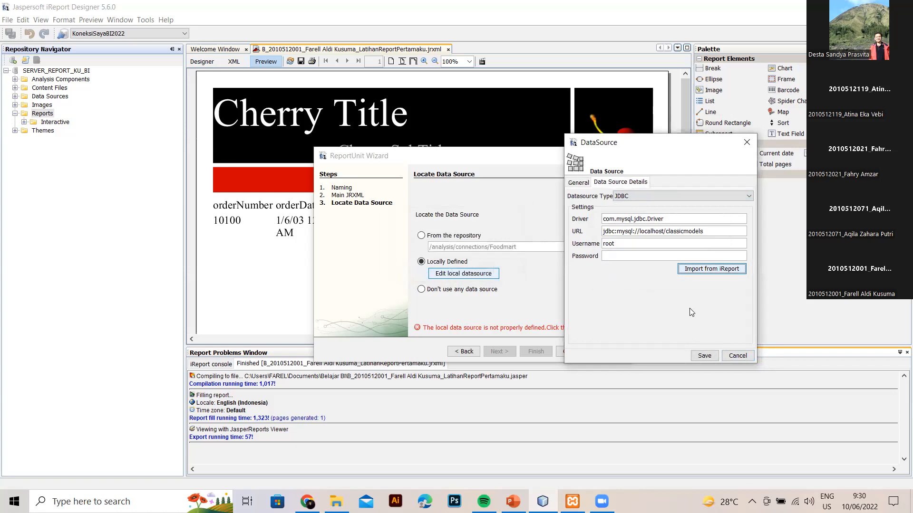
click(700, 356)
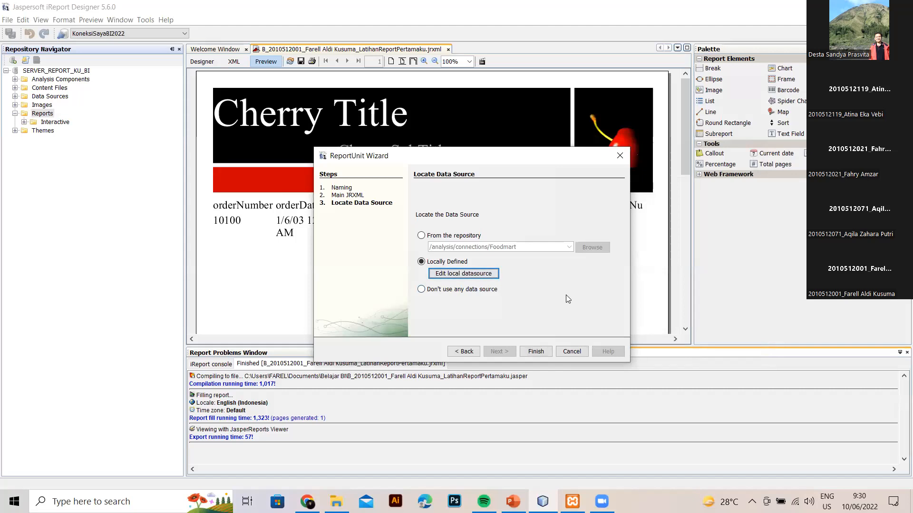
click(543, 352)
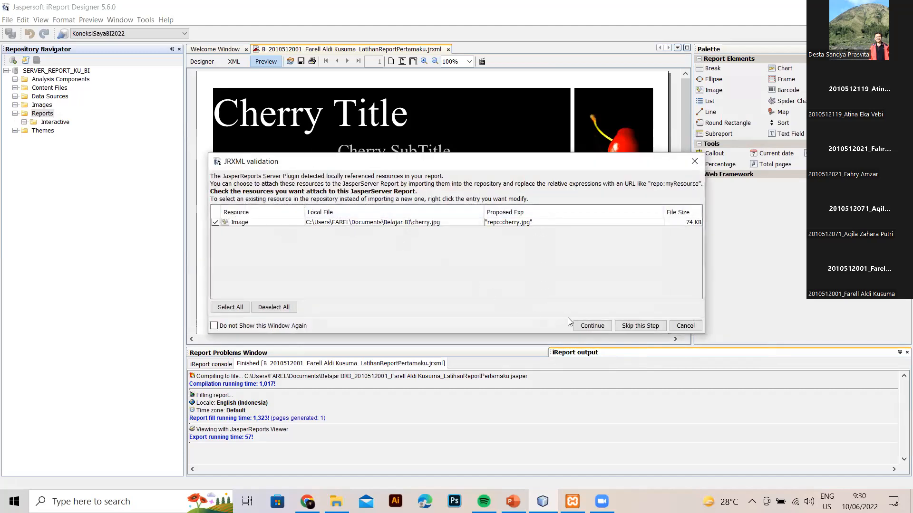
Publish the report with cherry.jpg attached, then switch to the server's web repository.
click(592, 325)
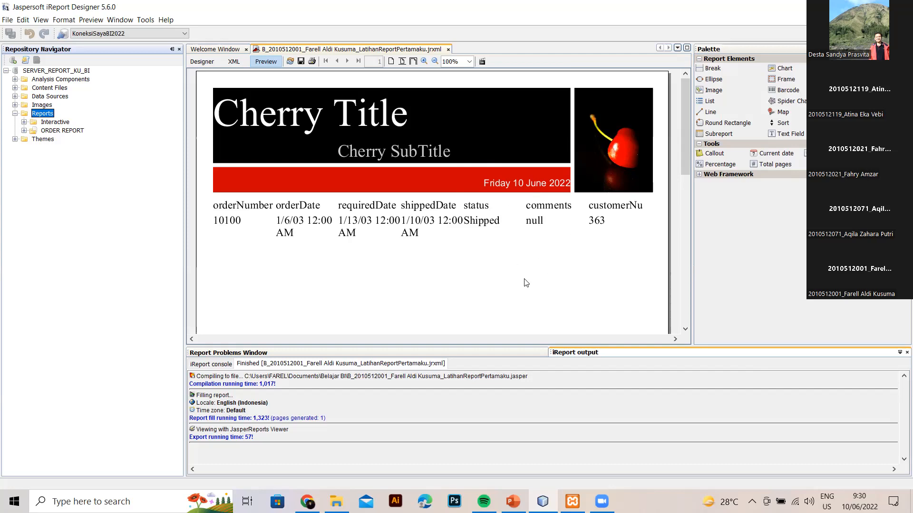
click(307, 501)
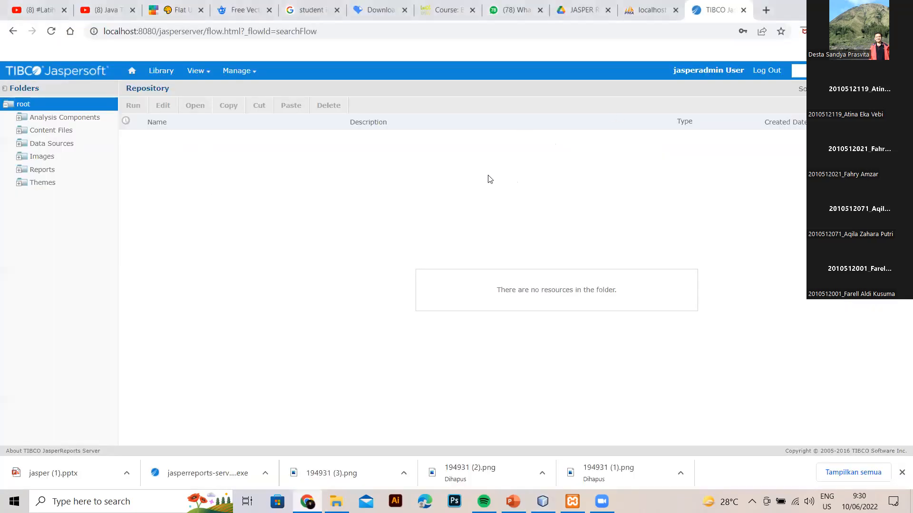
Reload the repository and bring up Add Resource on the Data Sources folder.
click(51, 31)
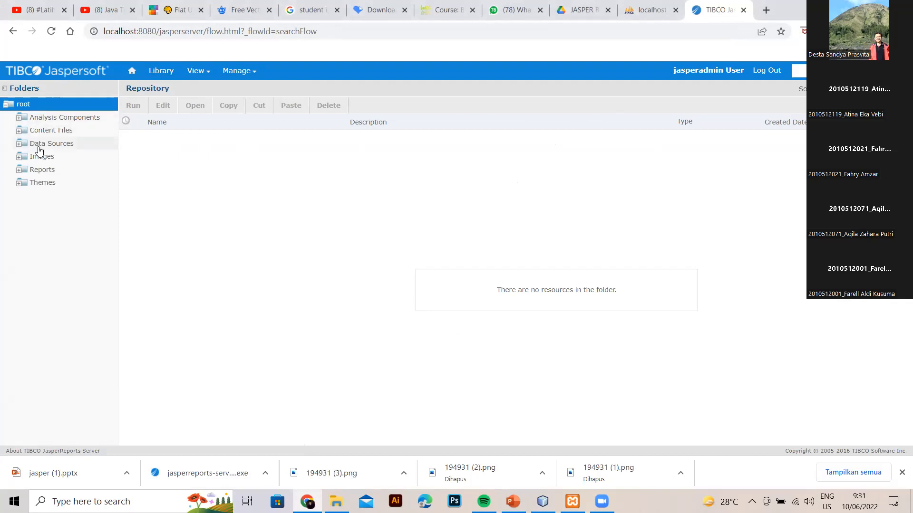
click(41, 144)
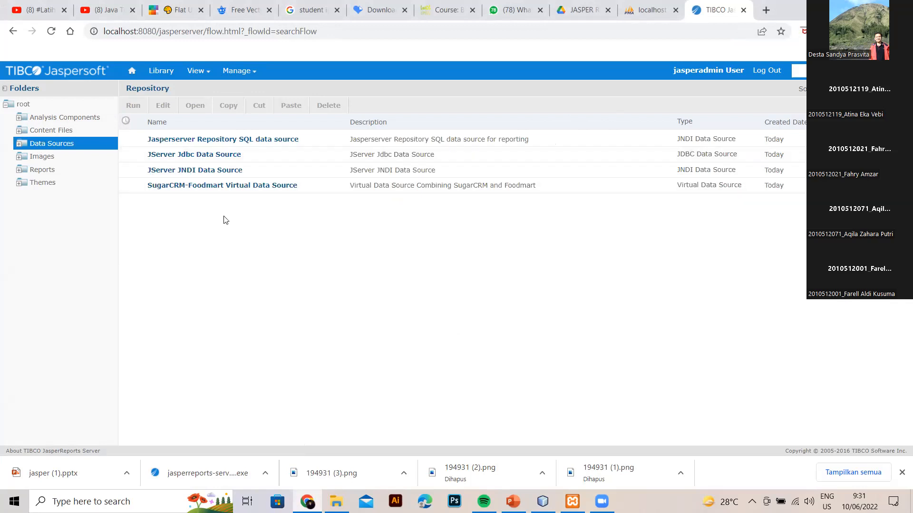
right_click(59, 147)
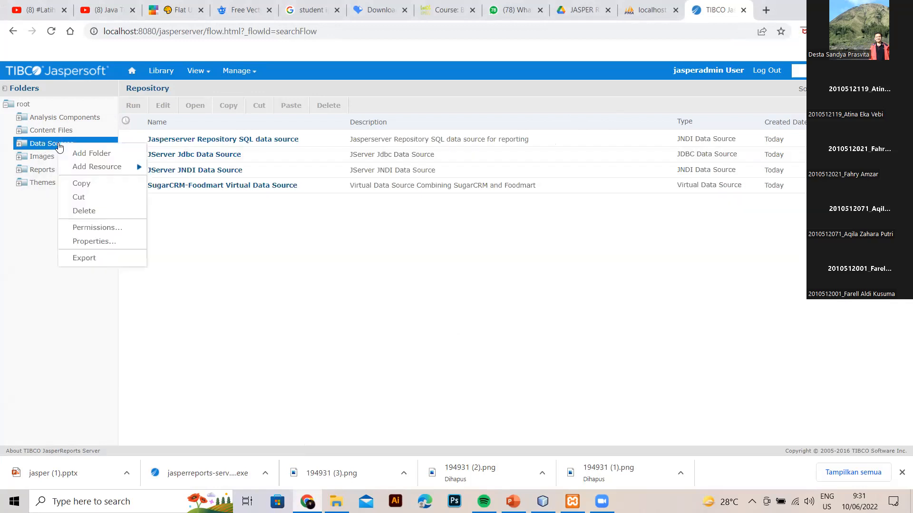
mouse_move(90, 166)
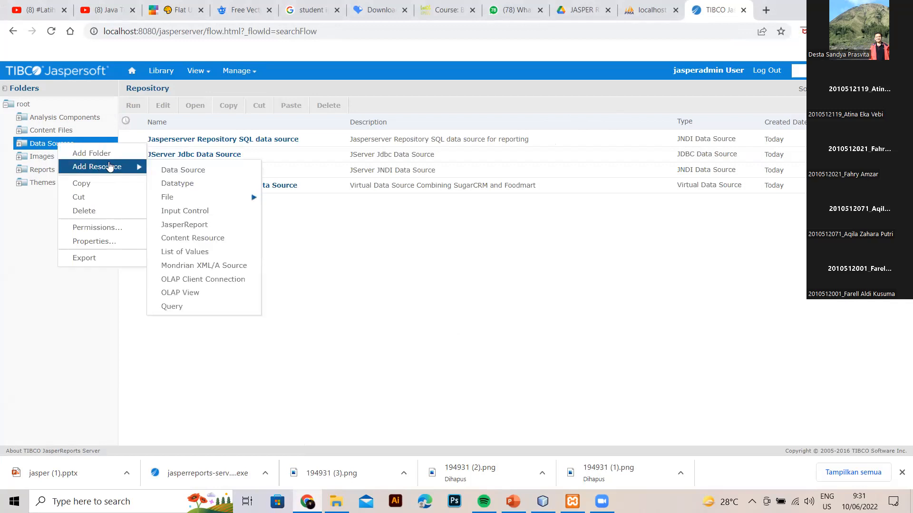
Start a new JDBC data source using the MySQL (org.mariadb.jdbc.Driver) driver.
click(180, 170)
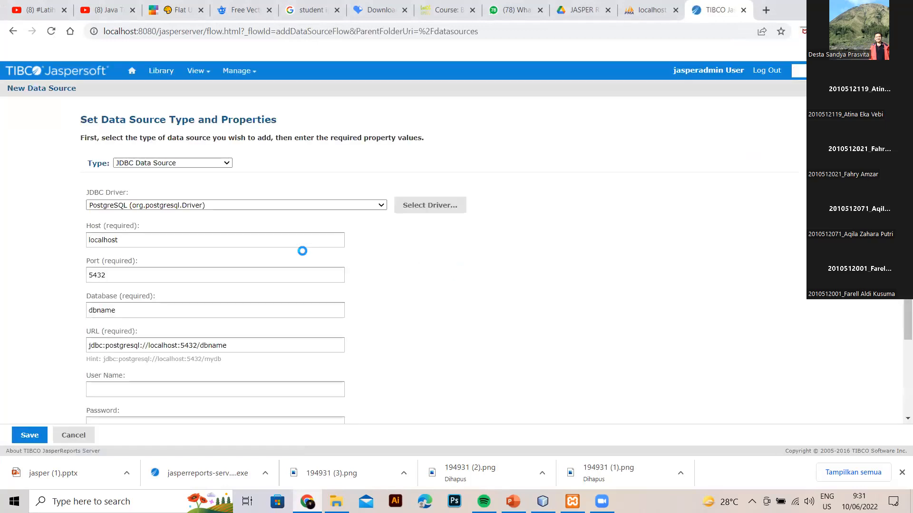
scroll(303, 252, down, 2)
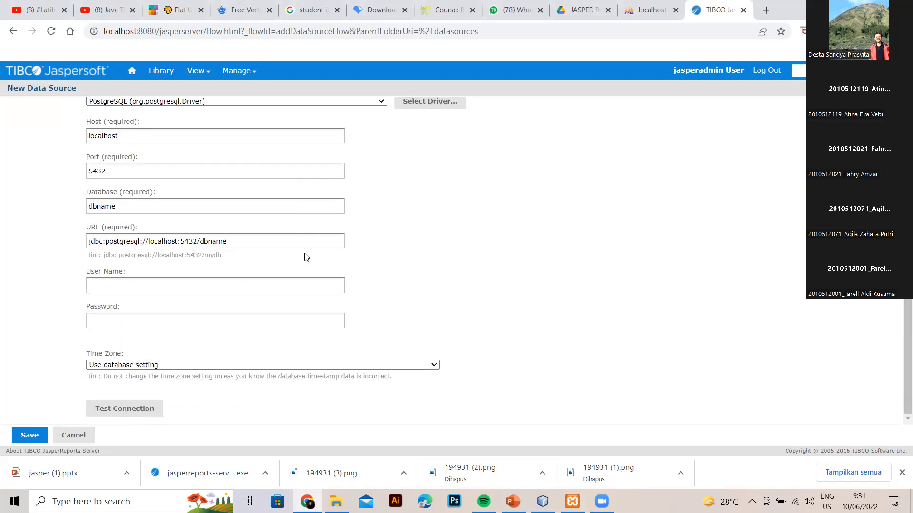
scroll(311, 233, up, 2)
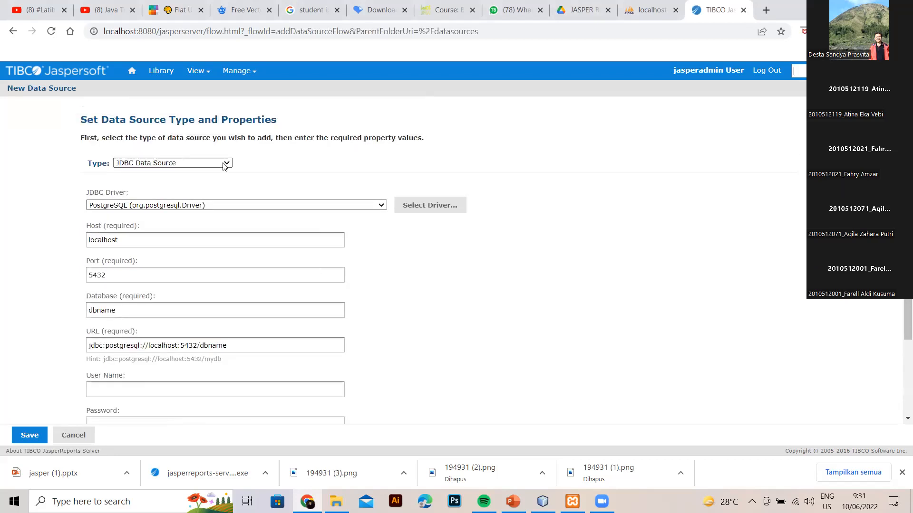
click(234, 208)
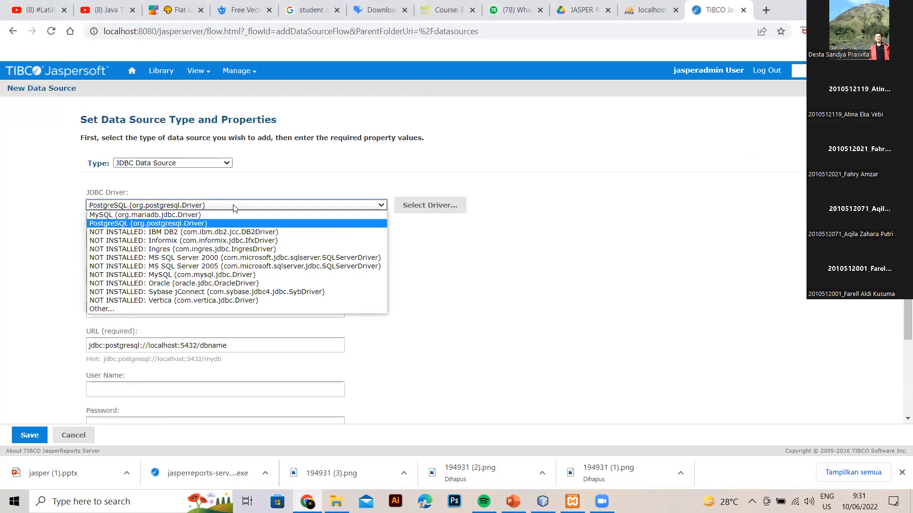
click(207, 216)
scroll(404, 259, down, 2)
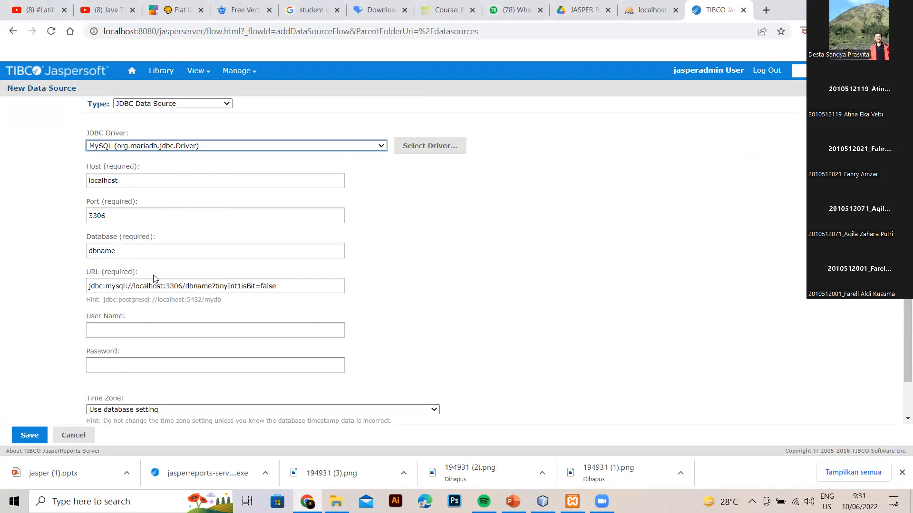
Copy the database name classicmodels from phpMyAdmin and return to the data source form.
key(ctrl+shift+Tab)
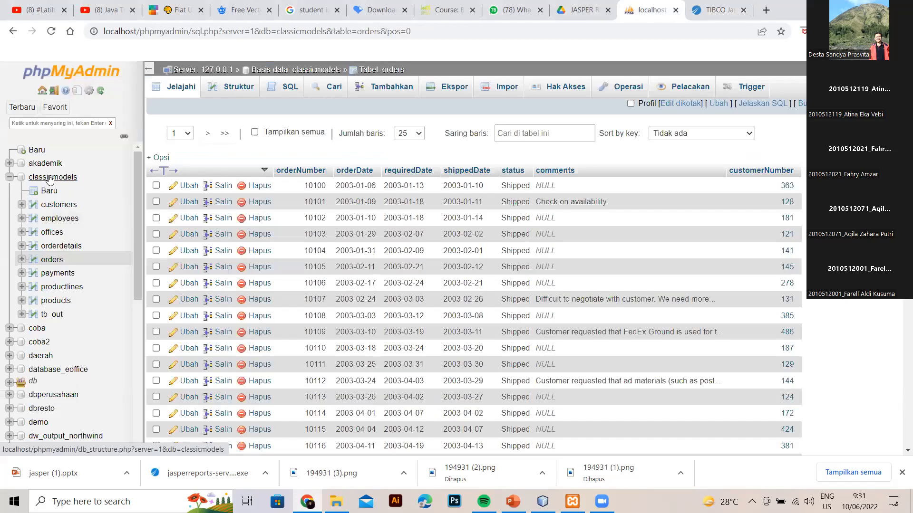
click(9, 177)
drag(87, 178, 31, 180)
key(ctrl+c)
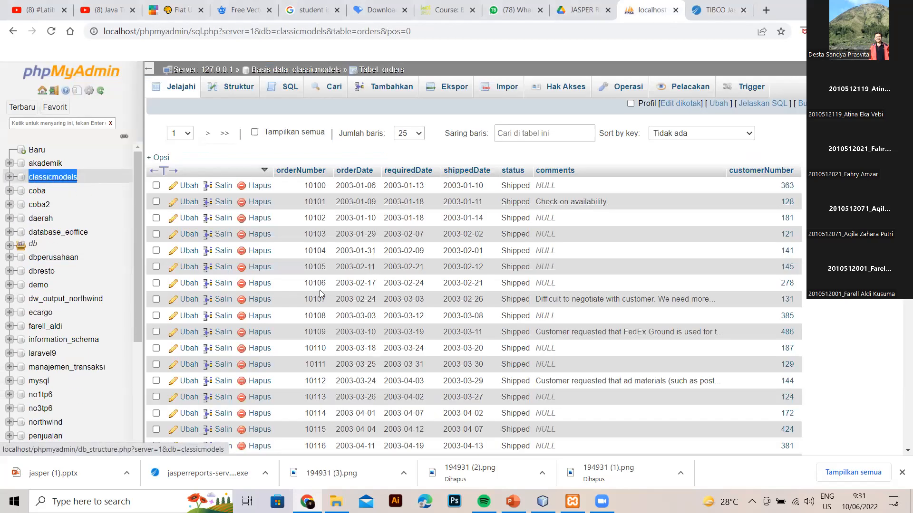
key(ctrl+Tab)
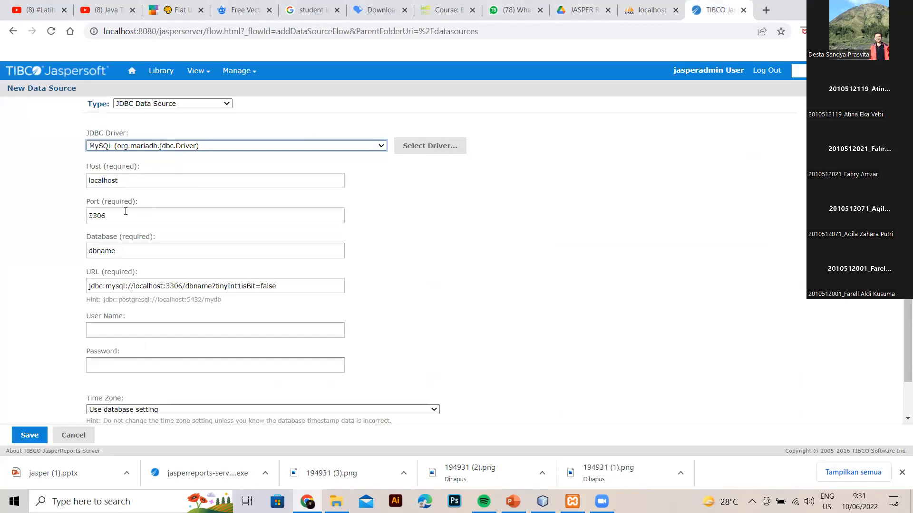
Set the database to classicmodels and user name to root, test the connection, then save.
double_click(124, 250)
key(BackSpace)
key(ctrl+v)
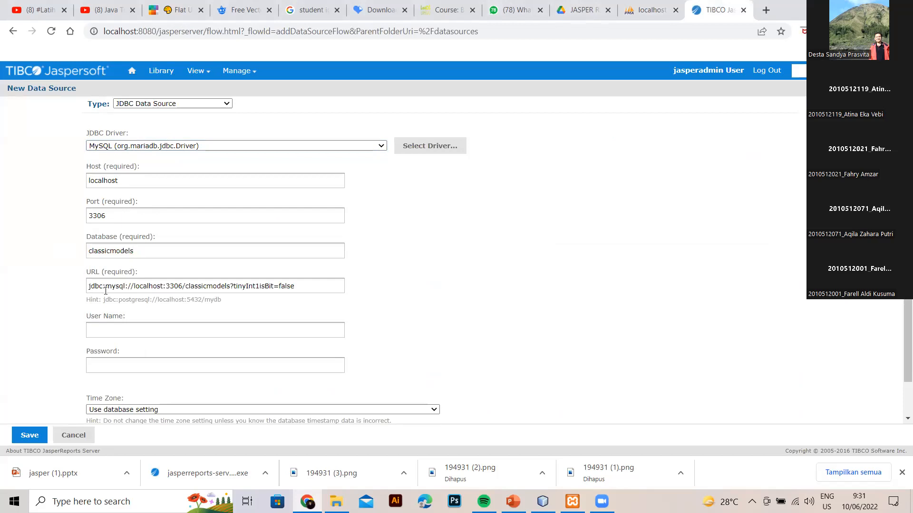
click(119, 331)
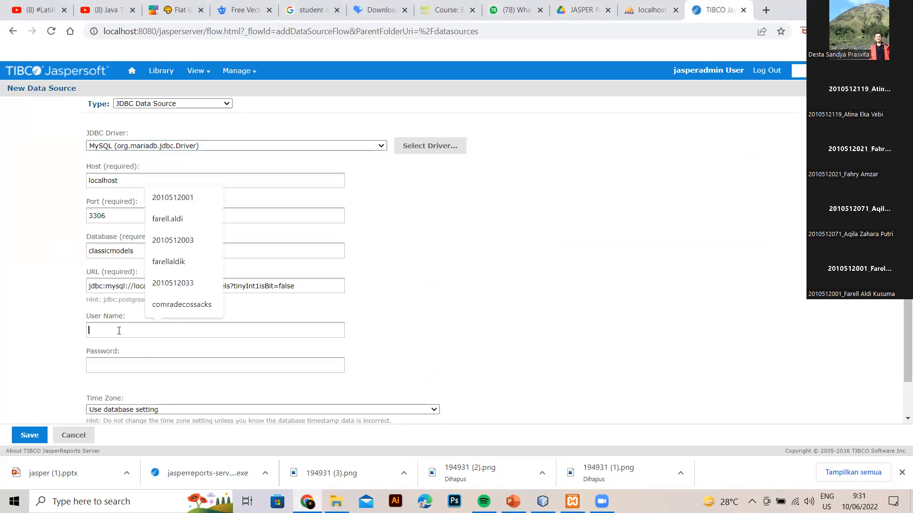
text(root)
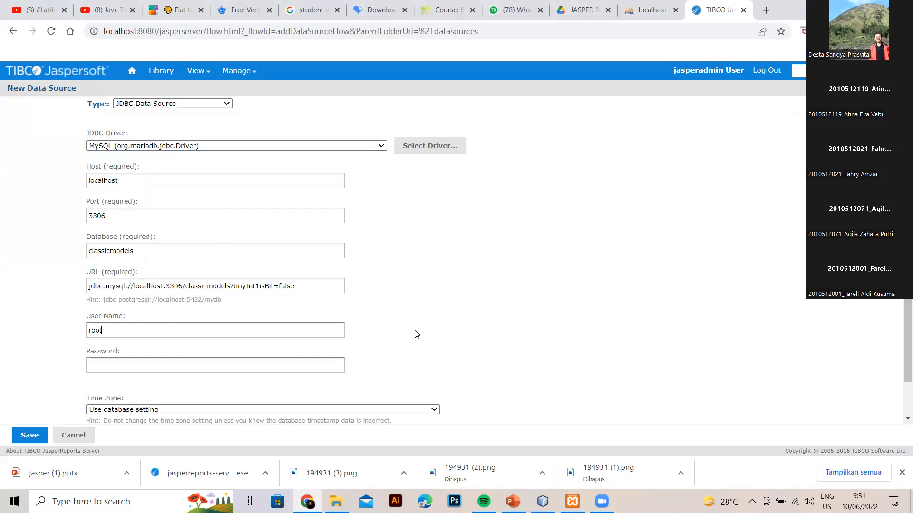
scroll(415, 332, down, 2)
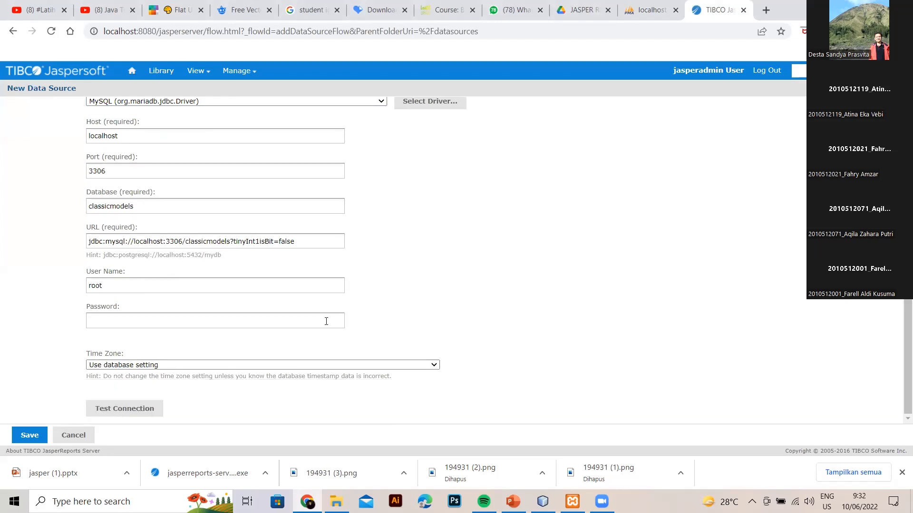
click(148, 409)
click(30, 434)
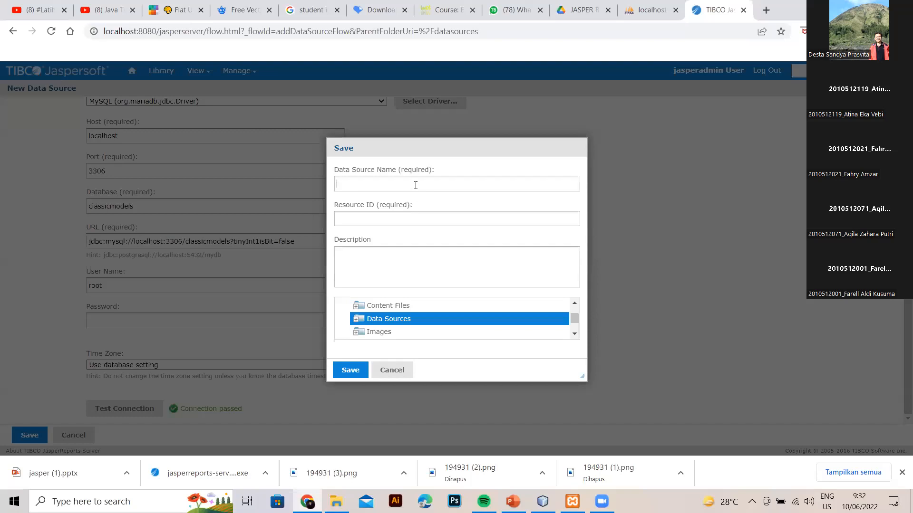
Name the data source DATA SOURCE KU and save it in the Data Sources folder.
text(DATA SOURCE KU)
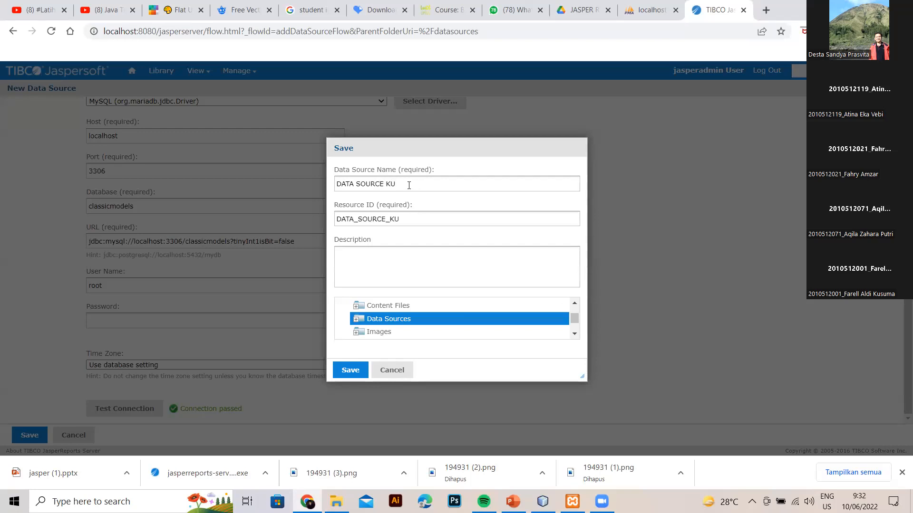
click(358, 374)
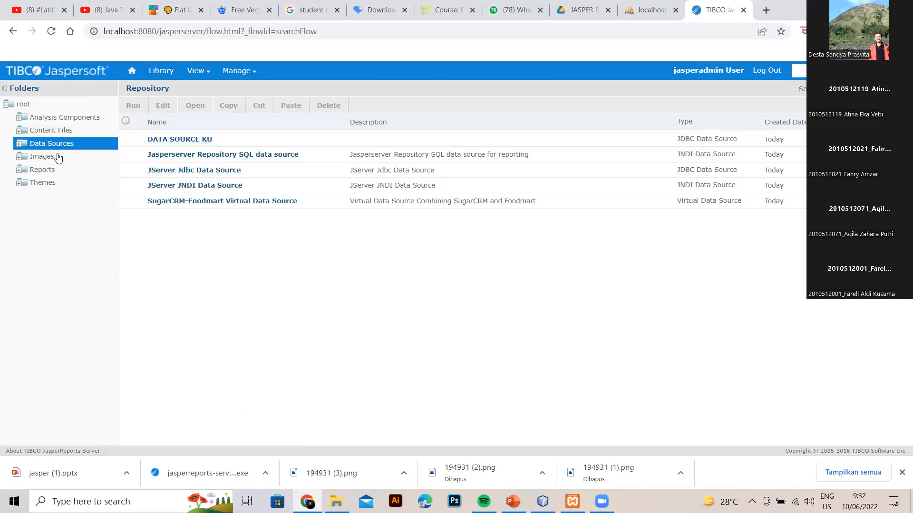
Open ORDER REPORT from the Reports folder for editing.
click(29, 170)
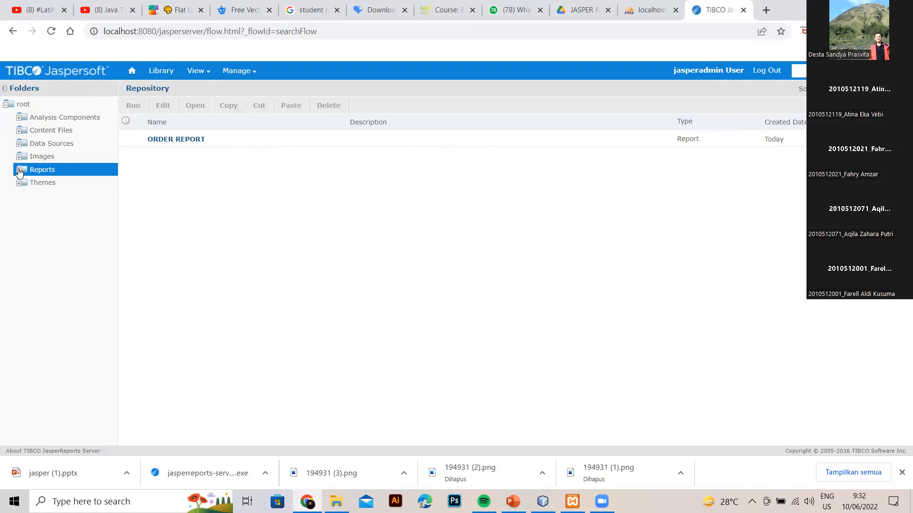
right_click(170, 146)
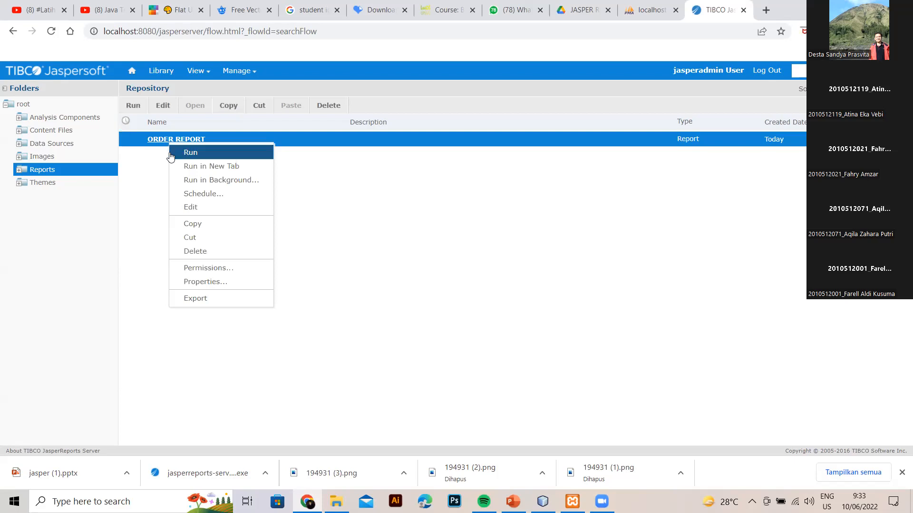
click(199, 209)
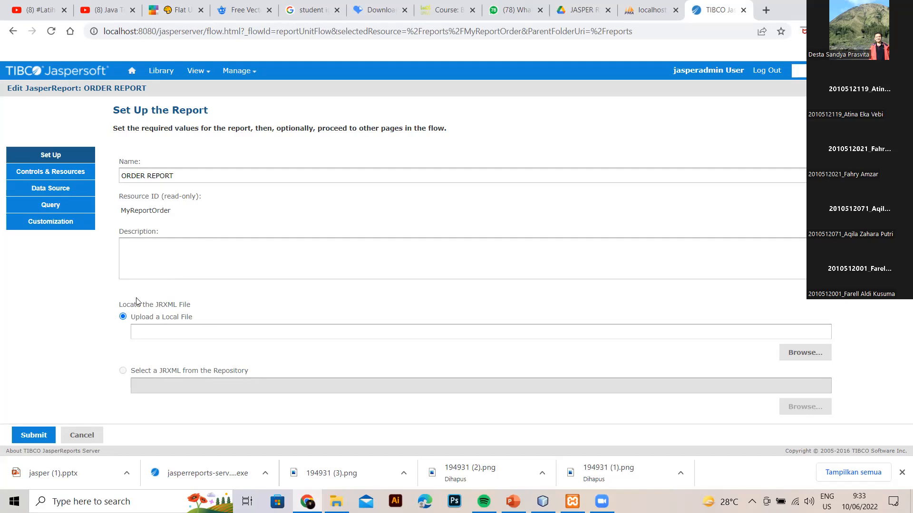
Go to the Data Source step of ORDER REPORT's edit page.
click(66, 187)
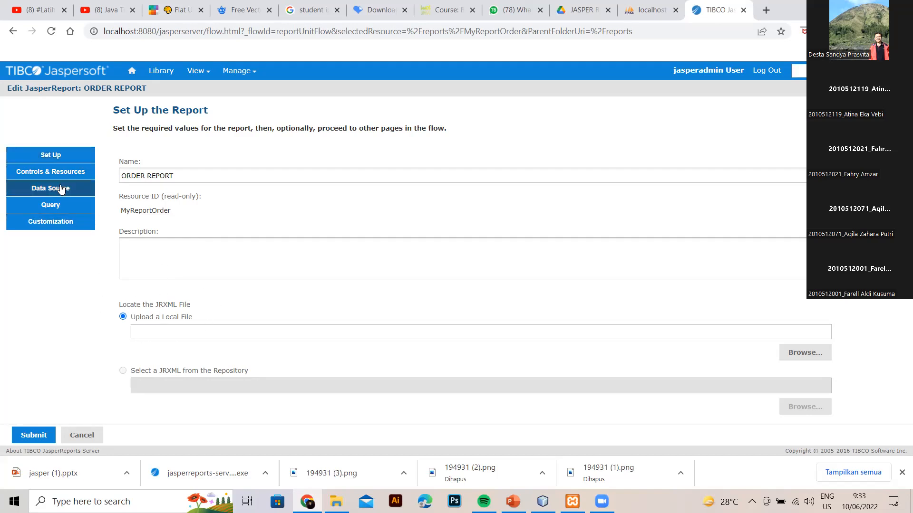
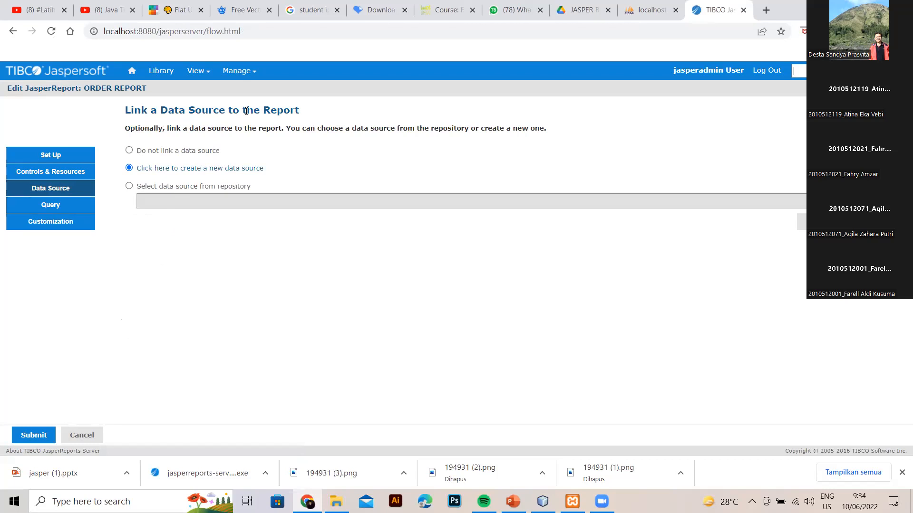
Link ORDER REPORT to the repository data source DATA SOURCE KU, then go to Controls & Resources.
click(129, 186)
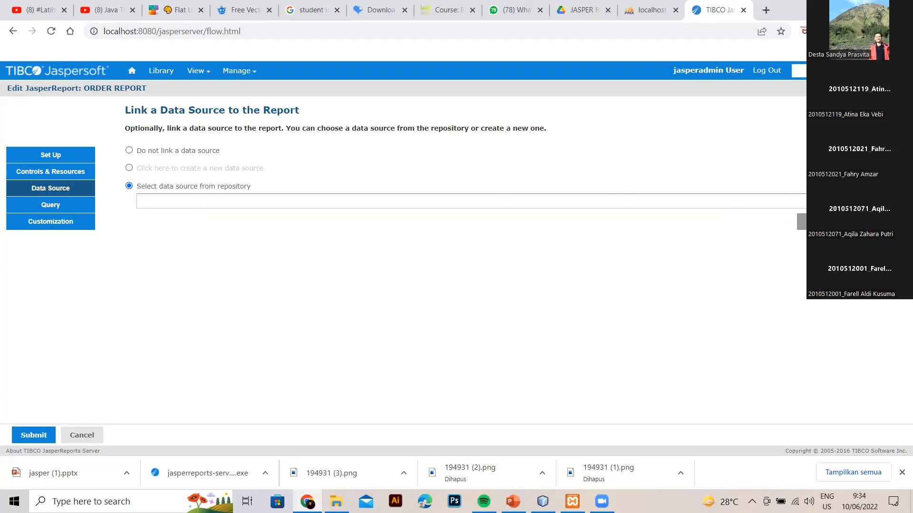
click(802, 222)
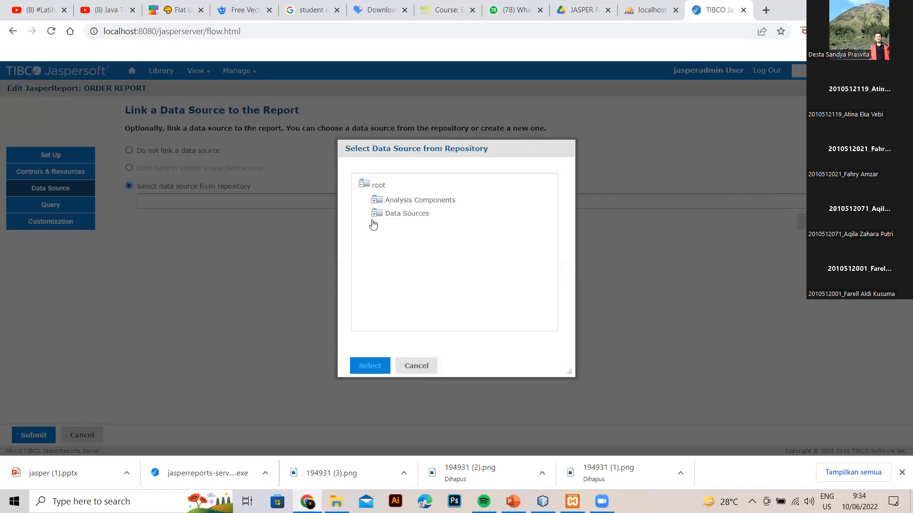
click(387, 215)
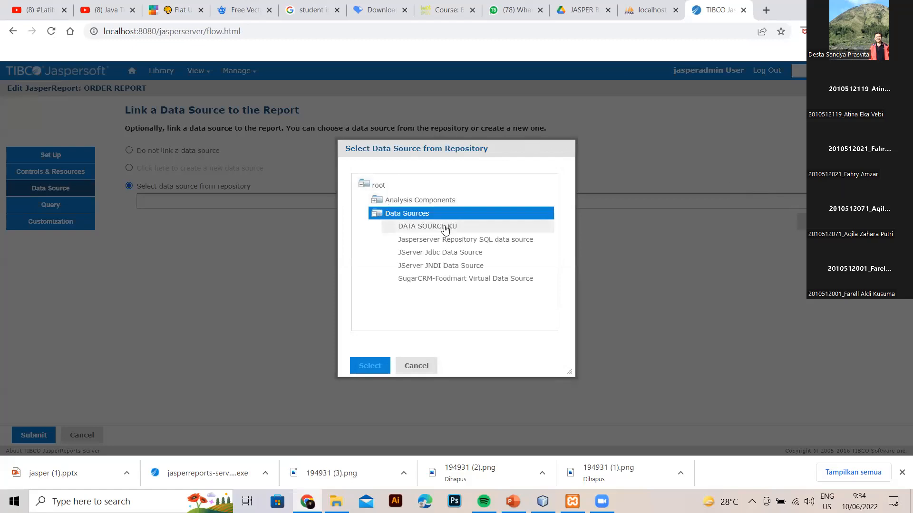
click(445, 227)
click(374, 366)
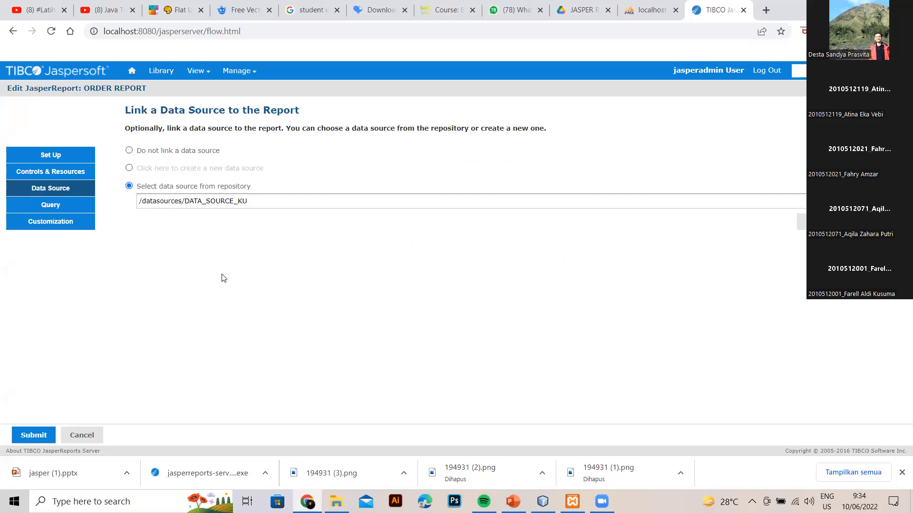
click(80, 175)
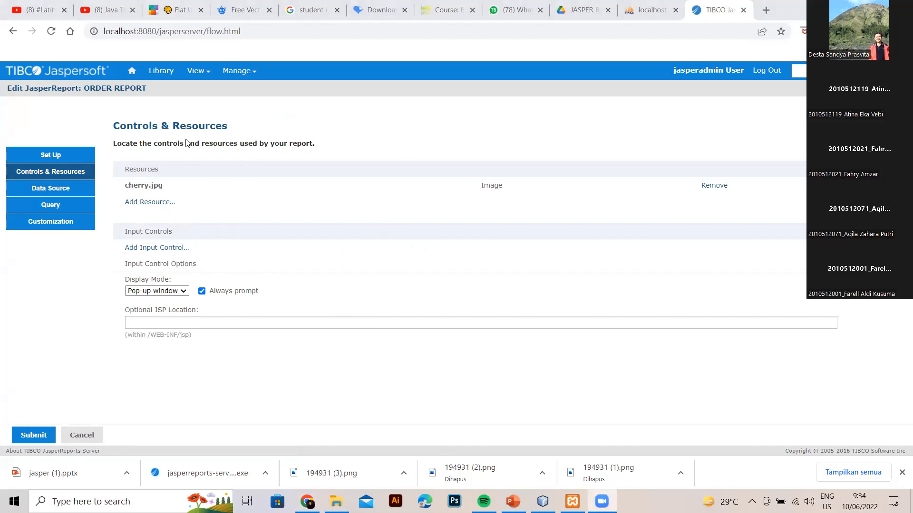
Start a new input control defined in the next step, then bring iReport Designer forward.
click(160, 250)
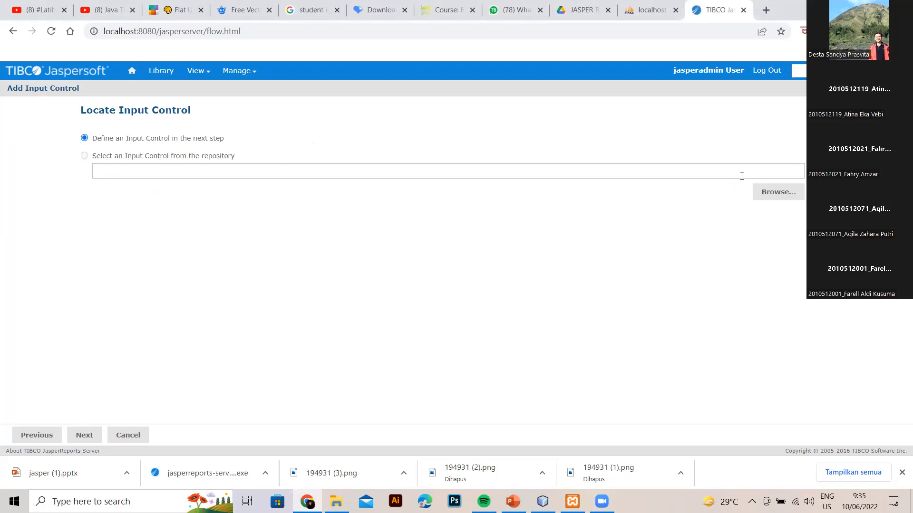
click(88, 439)
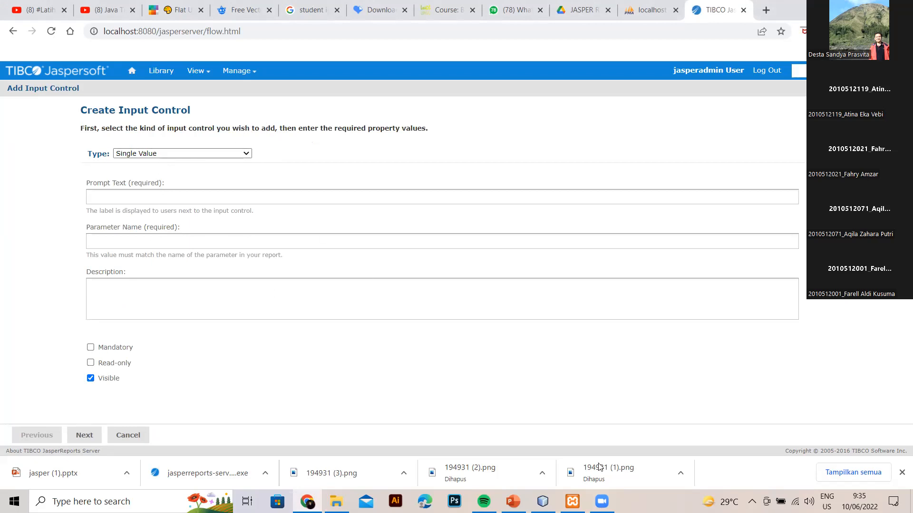
click(544, 500)
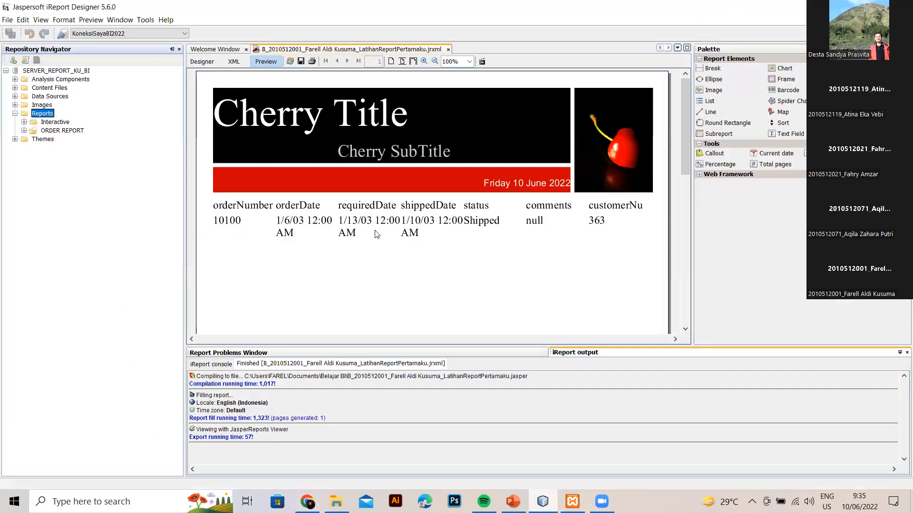
Review the report's SQL query in iReport's Designer view, then return to the server form.
click(202, 61)
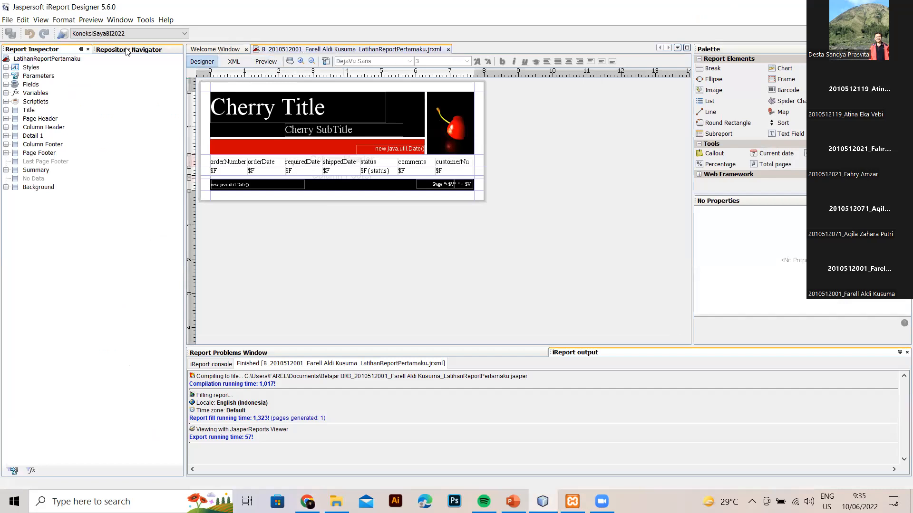
click(290, 61)
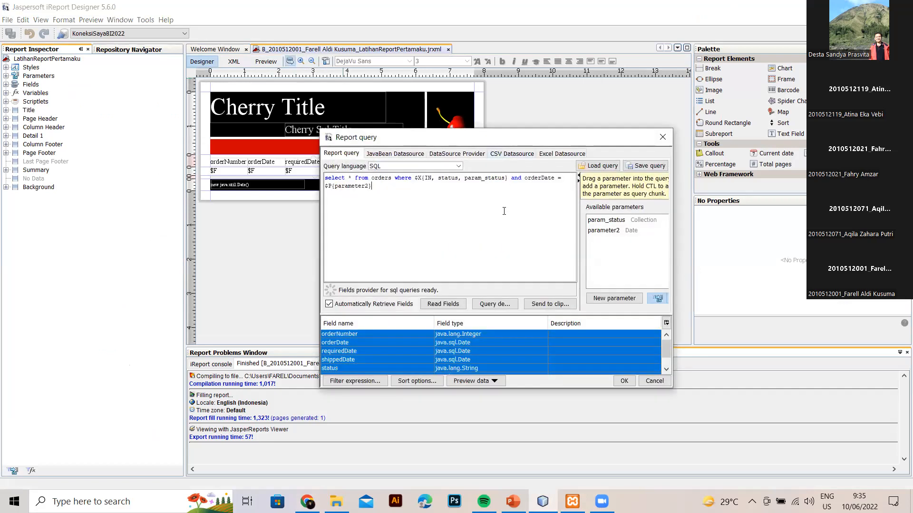
click(662, 138)
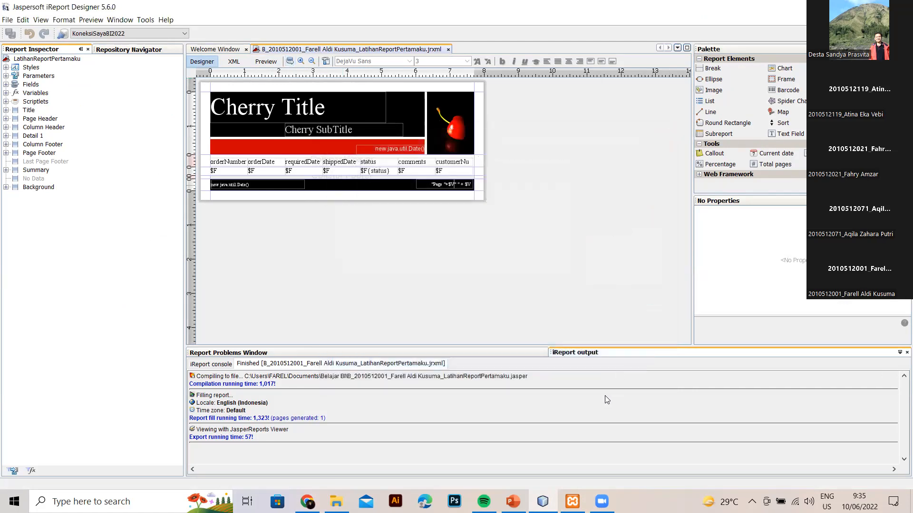
click(307, 501)
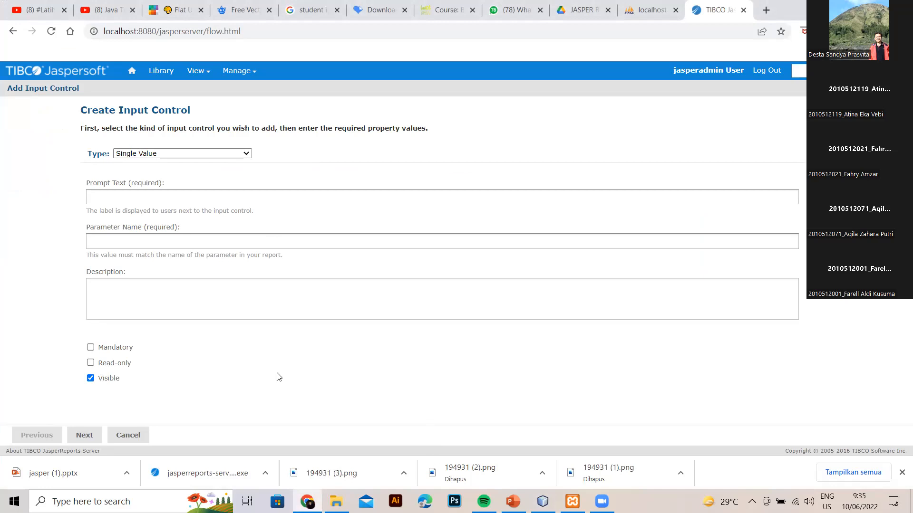
Make the input control a Multi-select List of Values with prompt text 'status'.
click(250, 152)
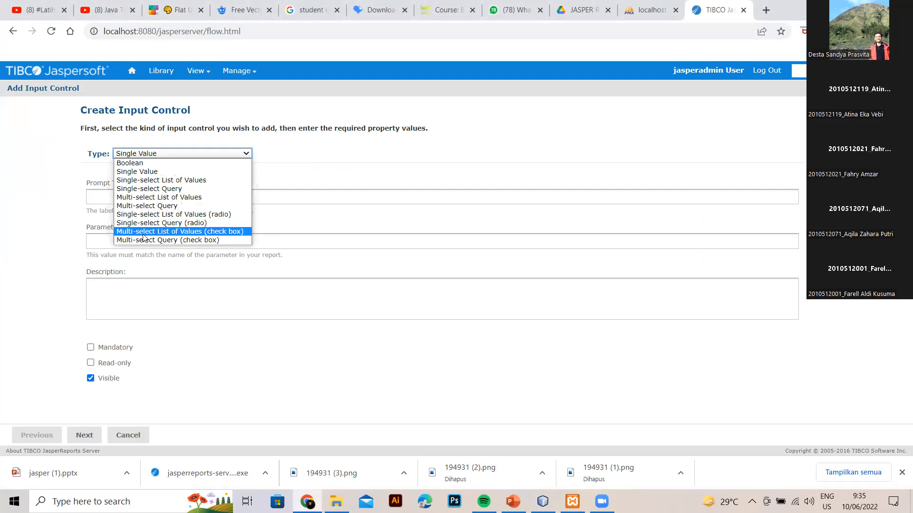
click(147, 198)
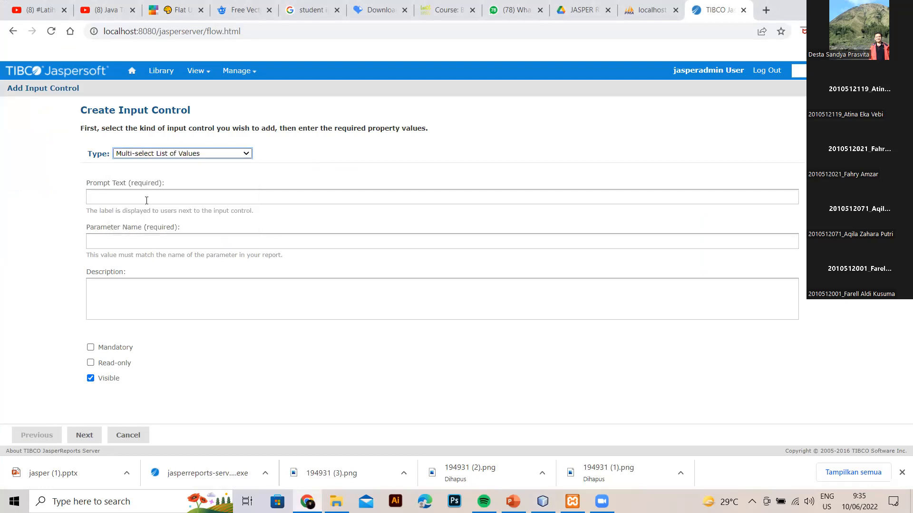
click(200, 200)
text(status)
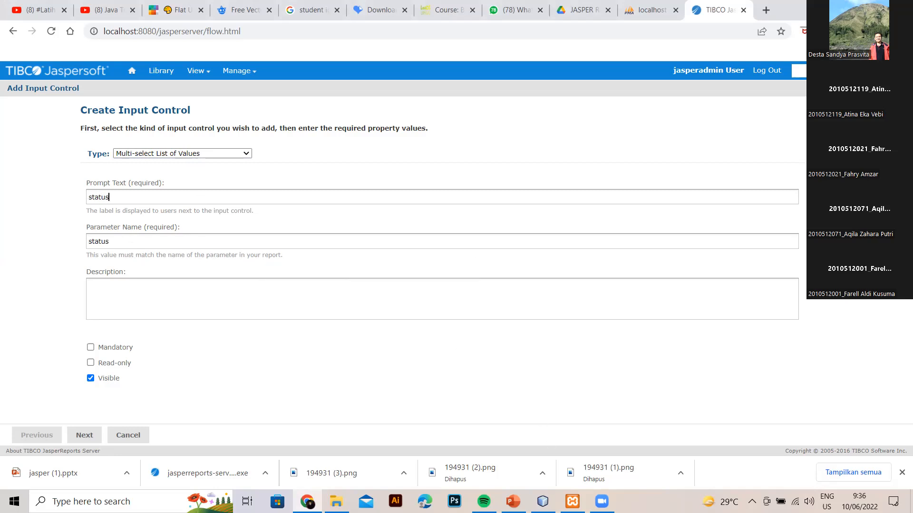
click(543, 501)
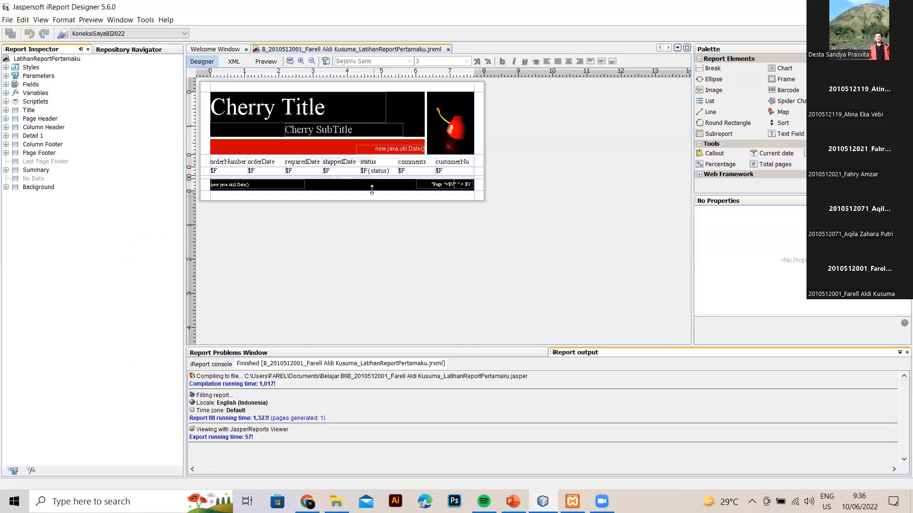
Copy param_status from the report query and paste it as the control's parameter name.
click(290, 61)
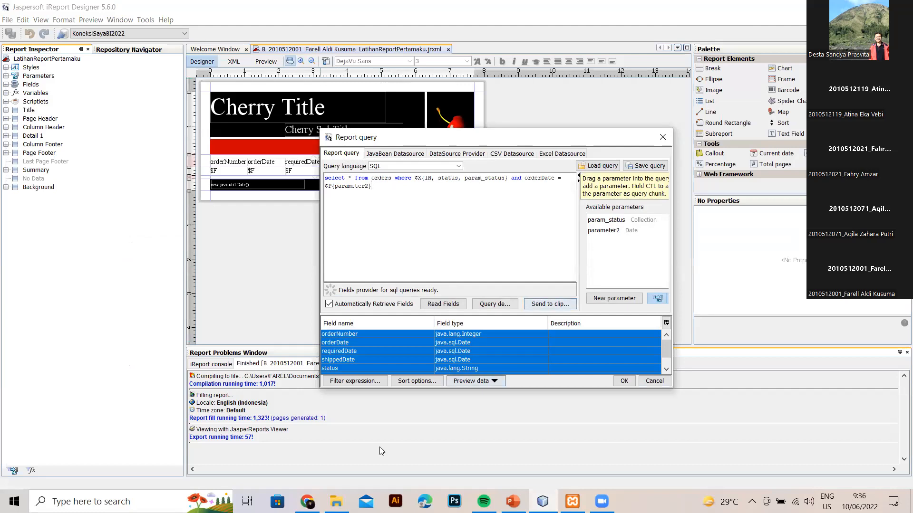
click(618, 220)
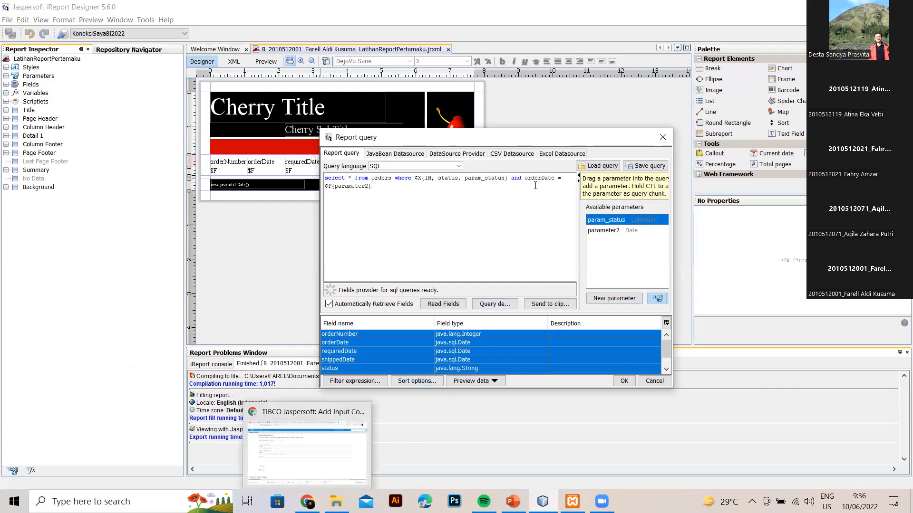
drag(465, 177, 504, 178)
key(ctrl+c)
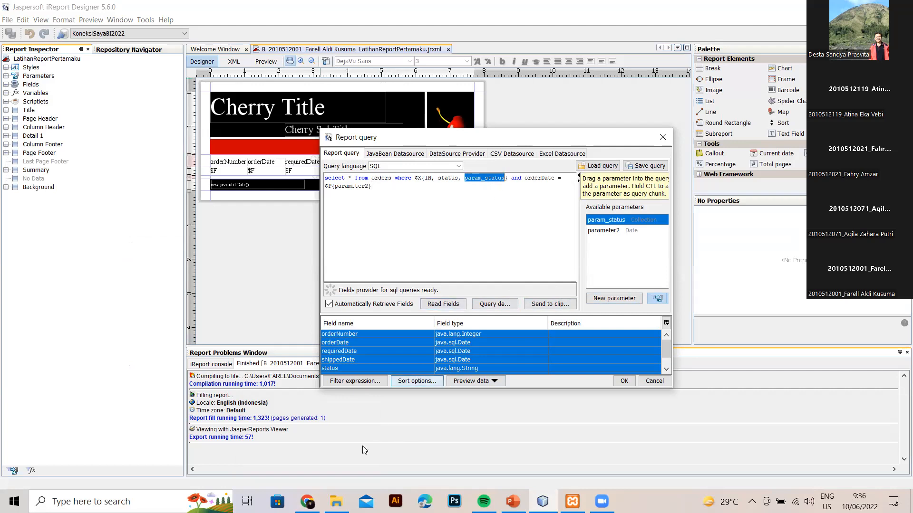
click(306, 502)
double_click(100, 243)
key(BackSpace)
key(ctrl+v)
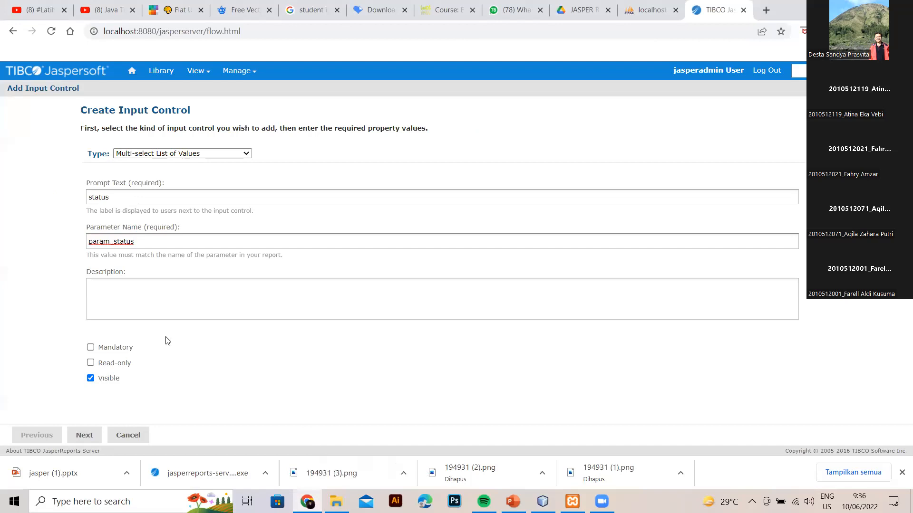
Begin a new list of values named 'status', then view the orders table in phpMyAdmin.
click(93, 434)
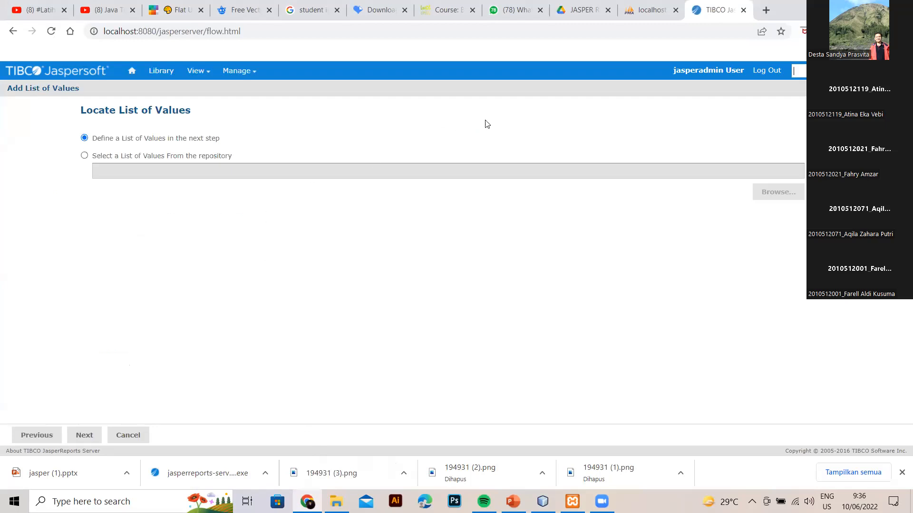
click(90, 435)
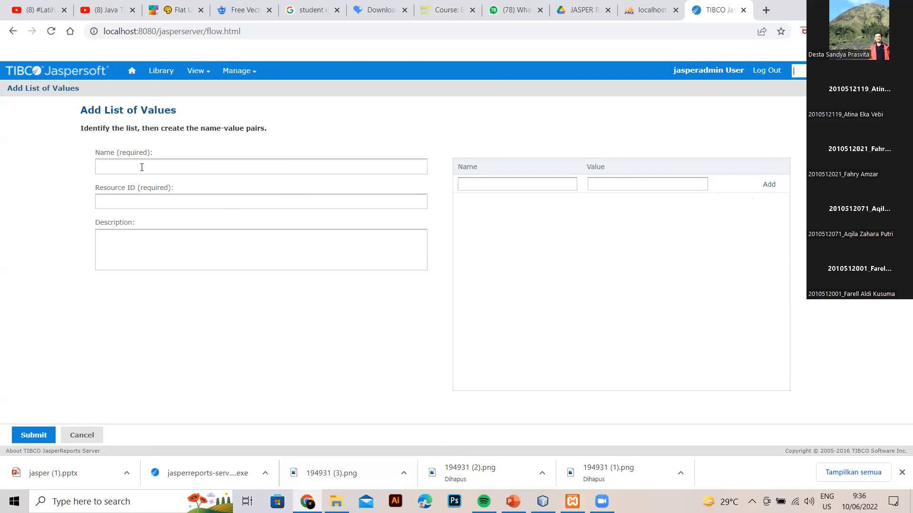
text(tatus)
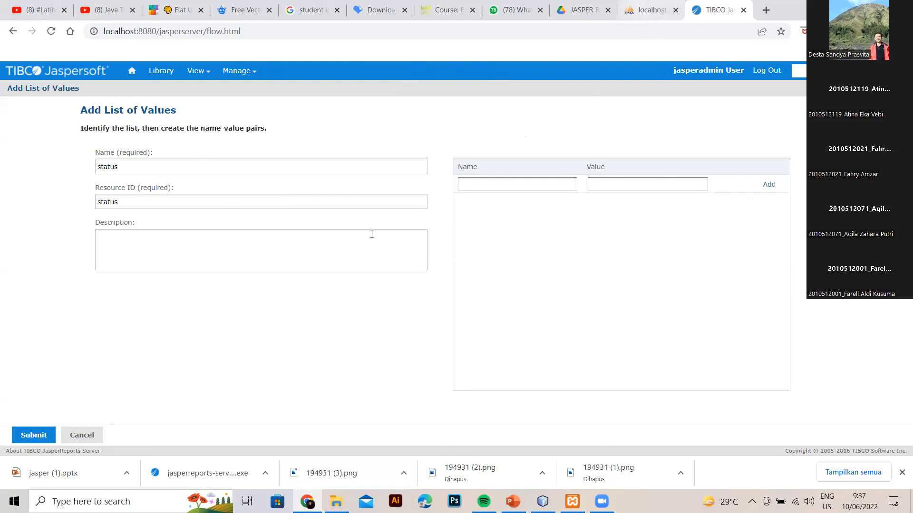
click(651, 9)
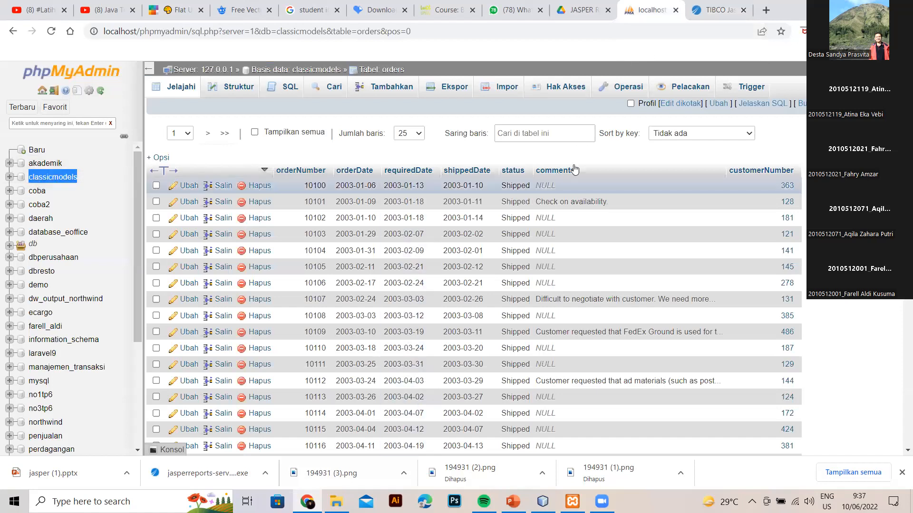
Run SELECT DISTINCT(status) FROM `orders` WHERE 1 in phpMyAdmin.
click(275, 89)
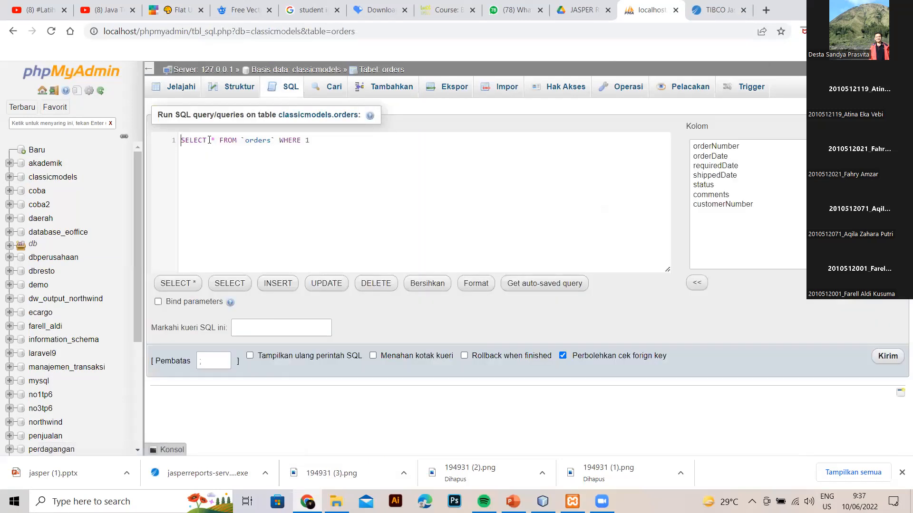
key(BackSpace)
text(DISTINCT)
key(Return)
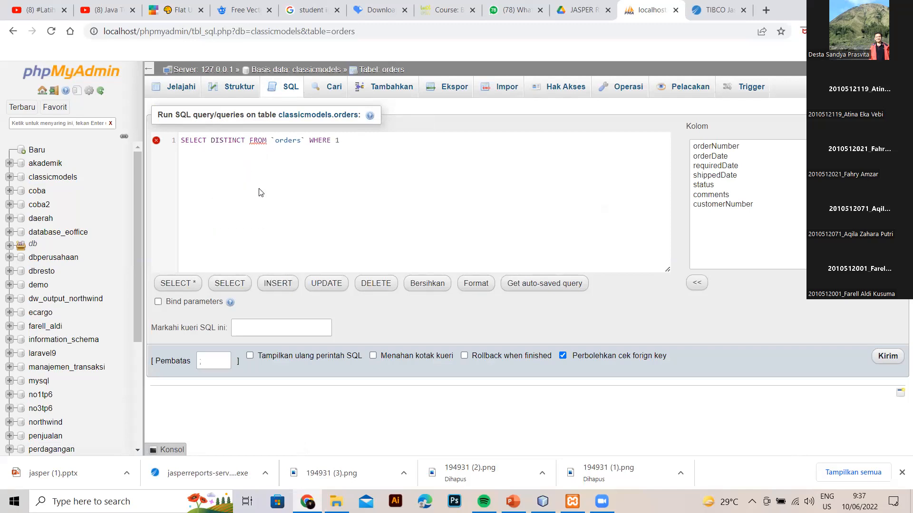
text(()
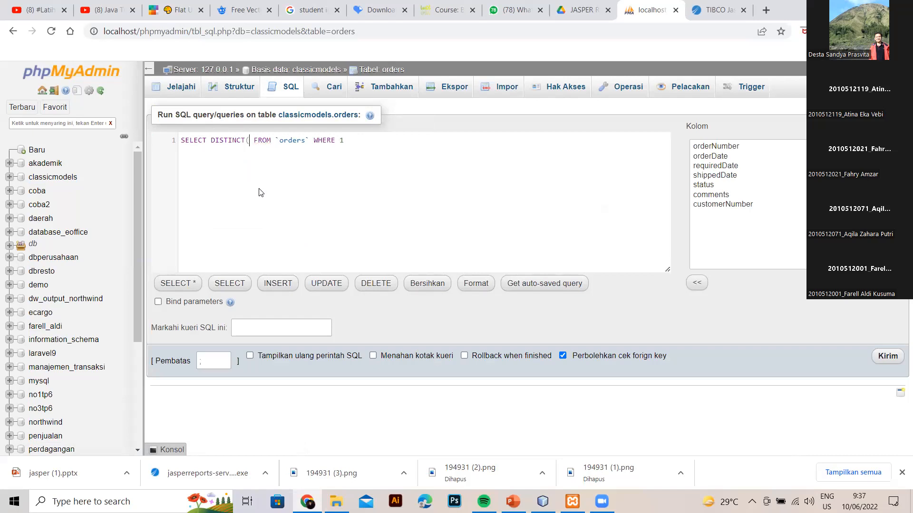
text(status)
key(Return)
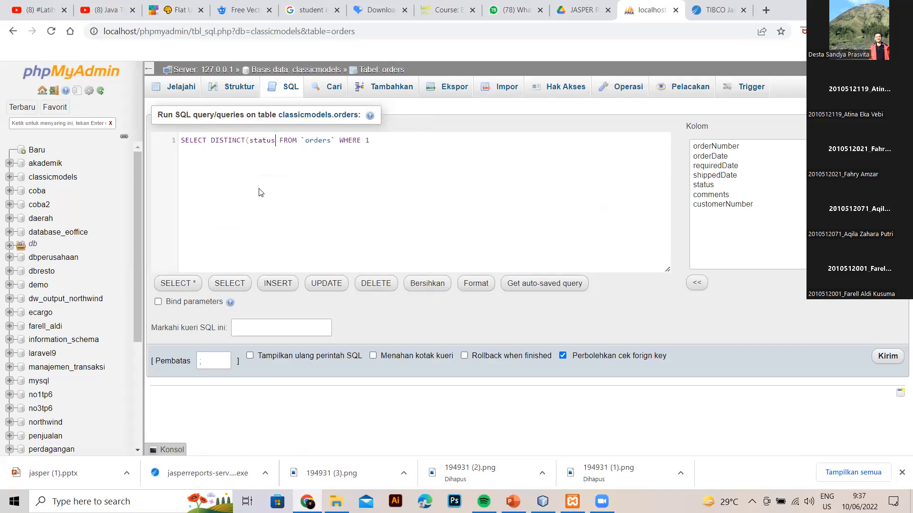
text())
click(893, 357)
Copy the Shipped status value and return to the list of values form.
scroll(863, 336, down, 3)
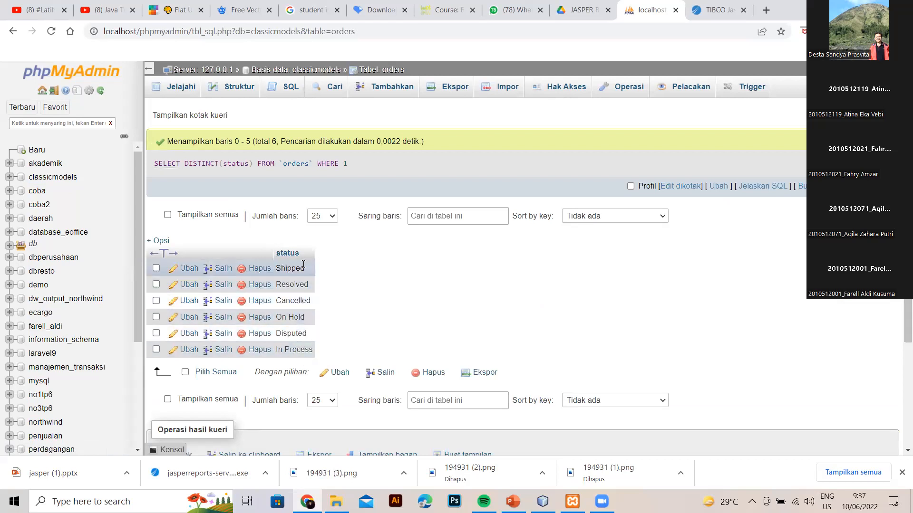
drag(307, 271, 275, 270)
key(ctrl+c)
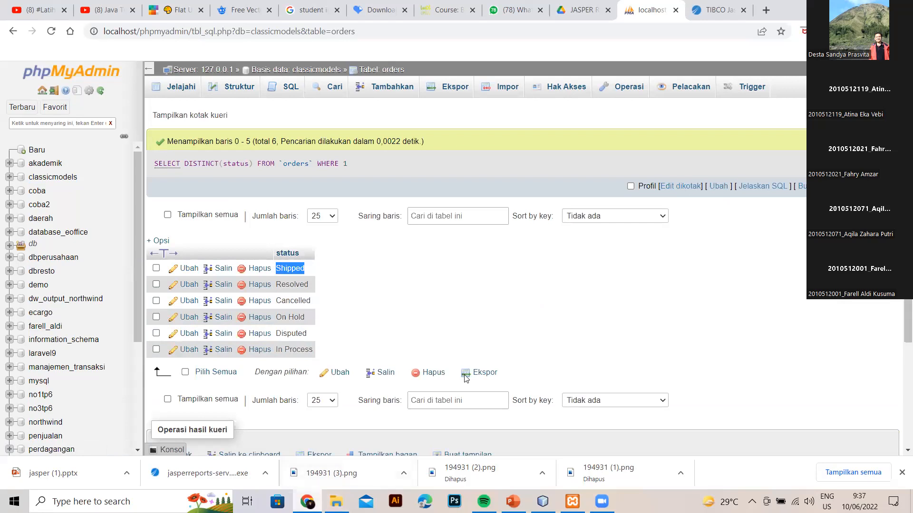
click(719, 11)
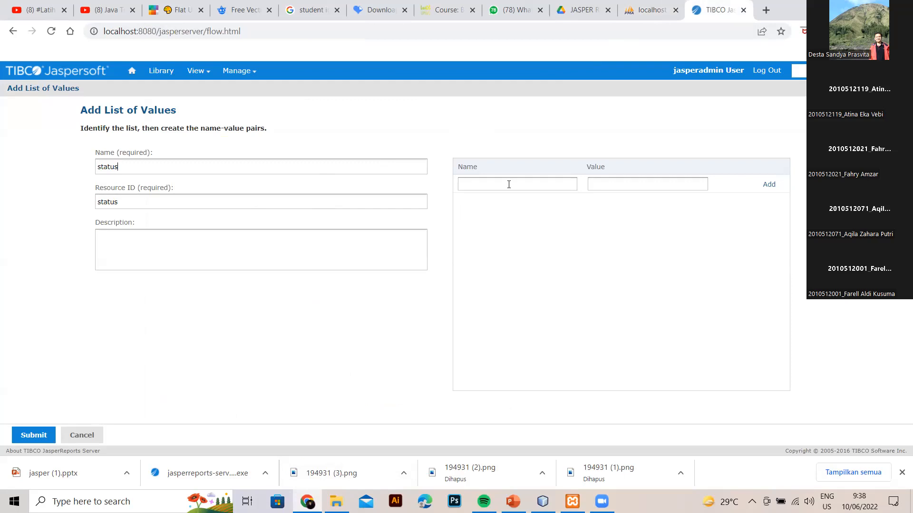
Add the Shipped and Resolved name-value pairs to the status list.
key(ctrl+v)
key(ctrl+v)
click(768, 185)
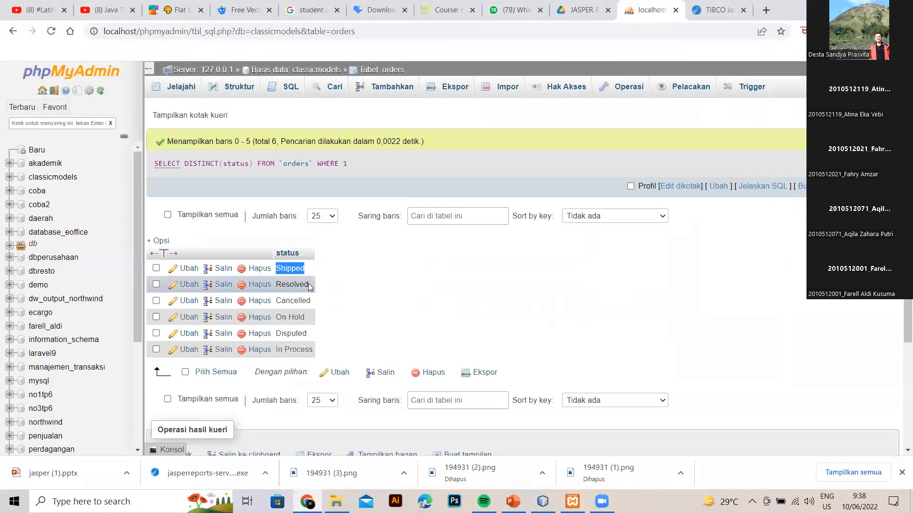
drag(309, 286, 276, 286)
key(ctrl+c)
click(718, 10)
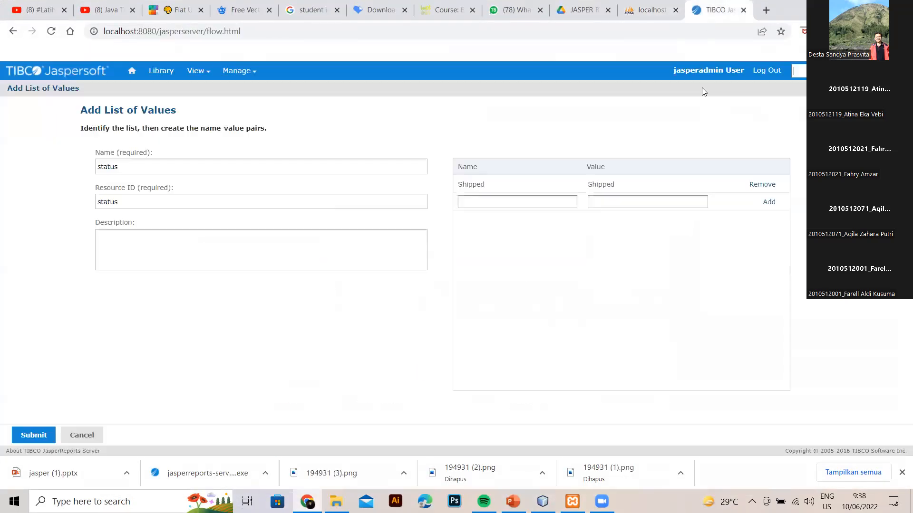
click(554, 202)
key(ctrl+v)
click(637, 202)
key(ctrl+v)
click(768, 202)
Add the Cancelled name-value pair, copied from the phpMyAdmin results.
click(649, 10)
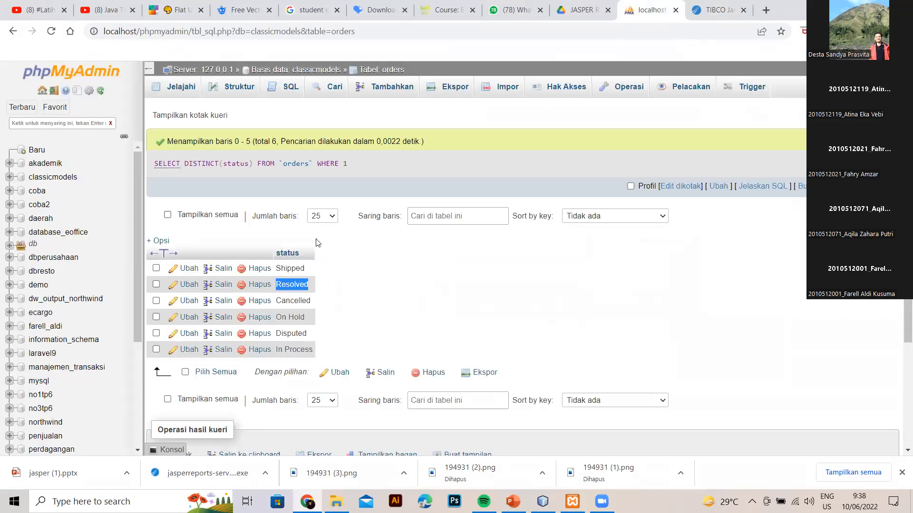
drag(308, 297, 317, 303)
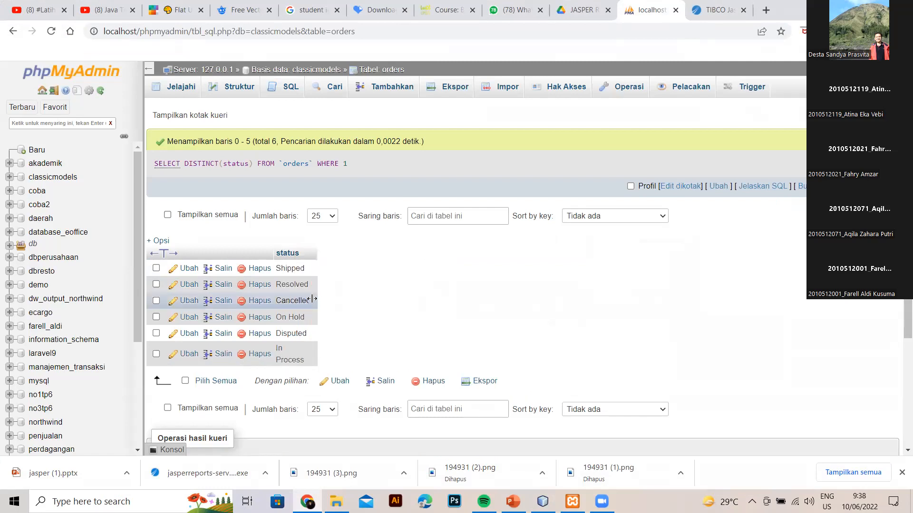
mouse_move(278, 305)
mouse_down()
mouse_move(323, 306)
mouse_move(323, 284)
mouse_move(308, 301)
mouse_move(278, 301)
mouse_up()
key(ctrl+c)
click(715, 10)
click(544, 220)
key(ctrl+v)
click(613, 220)
key(ctrl+v)
click(769, 220)
Add the On Hold and Disputed name-value pairs to the status list.
click(651, 10)
drag(310, 317, 278, 318)
key(ctrl+c)
click(715, 10)
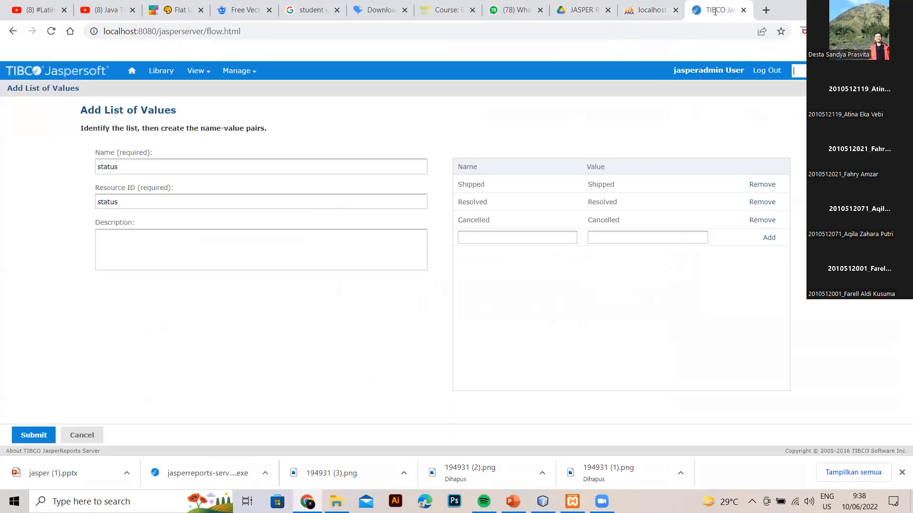
click(564, 237)
key(ctrl+v)
click(624, 238)
key(ctrl+v)
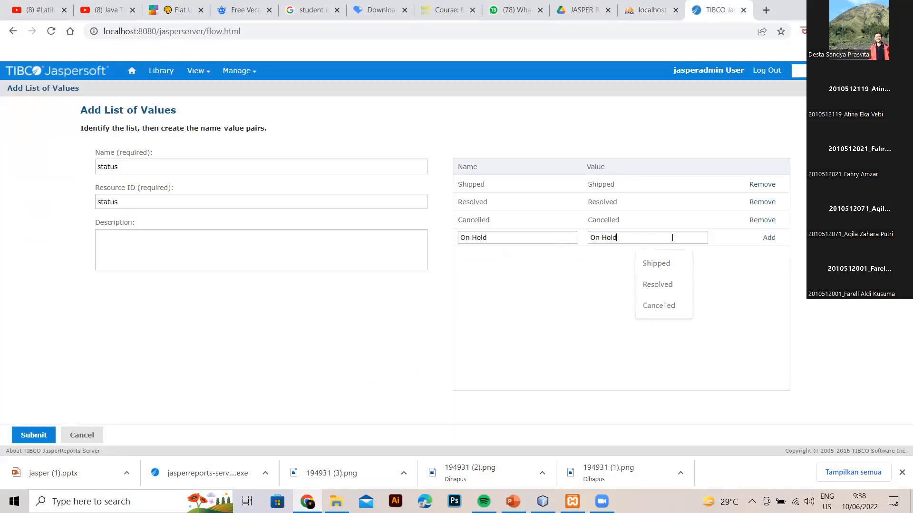
click(651, 10)
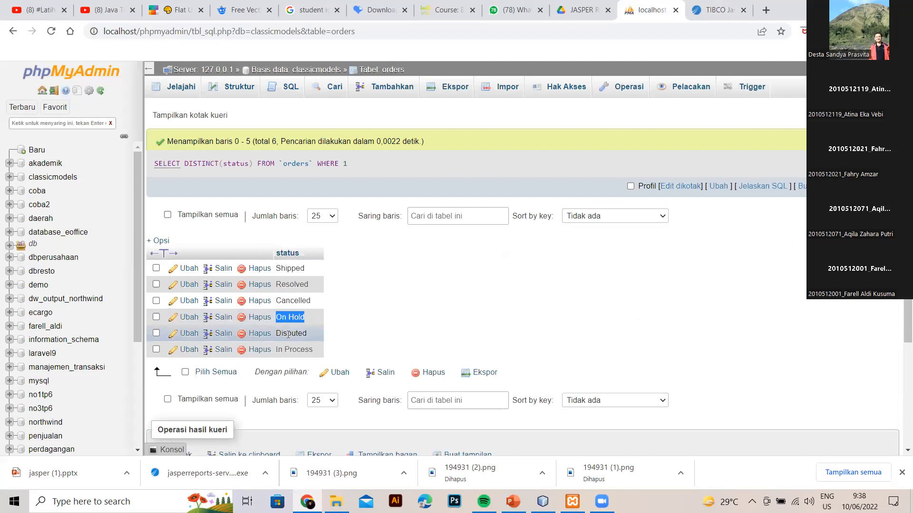
drag(307, 334, 278, 334)
key(ctrl+c)
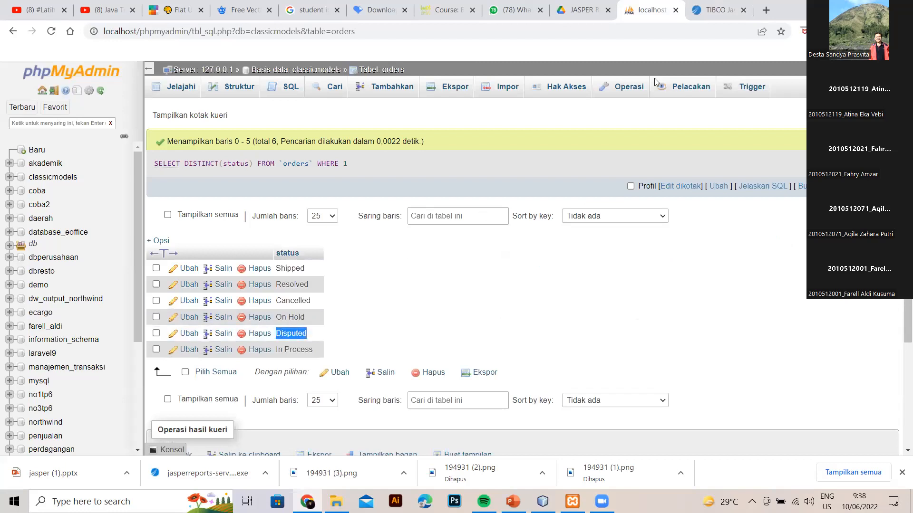
click(715, 10)
click(543, 260)
key(ctrl+v)
click(628, 253)
key(ctrl+v)
click(767, 258)
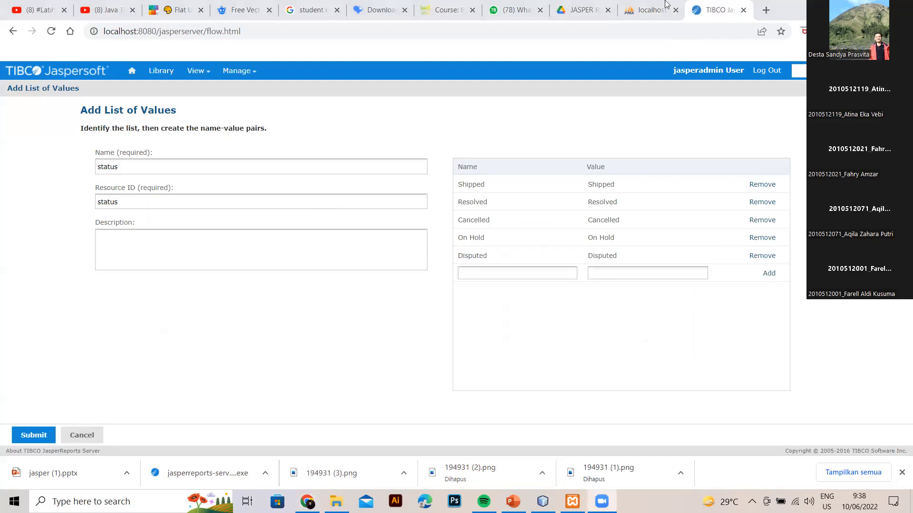
Add the In Process name-value pair and submit the status list of values.
key(ctrl+shift+Tab)
drag(314, 351, 279, 351)
key(ctrl+c)
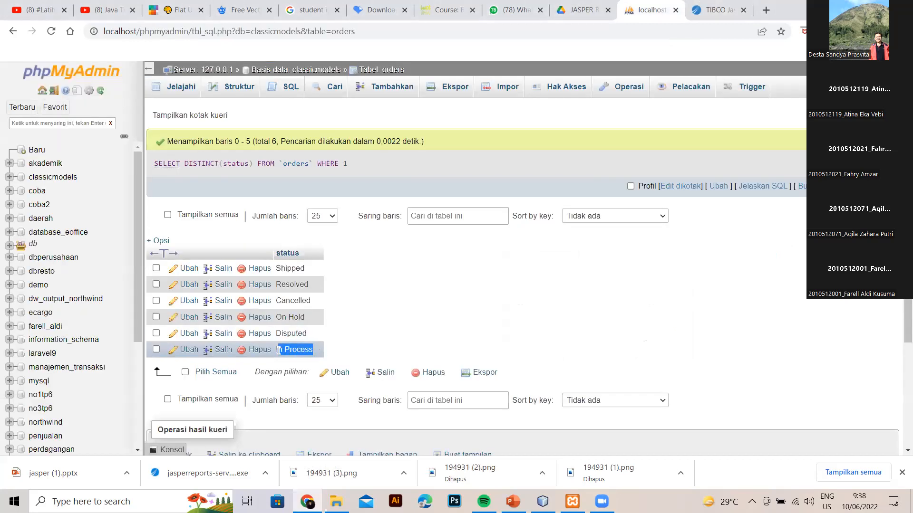
key(ctrl+Tab)
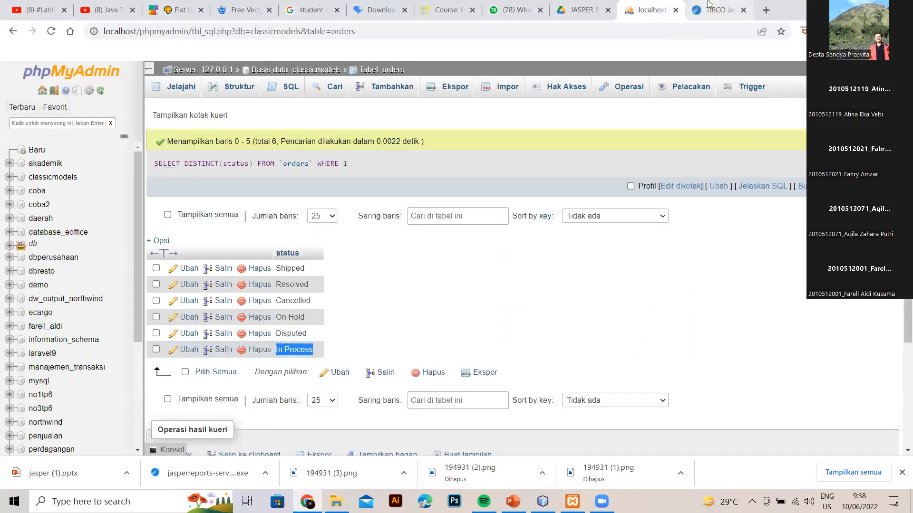
click(503, 275)
key(ctrl+v)
click(617, 273)
key(ctrl+v)
click(768, 273)
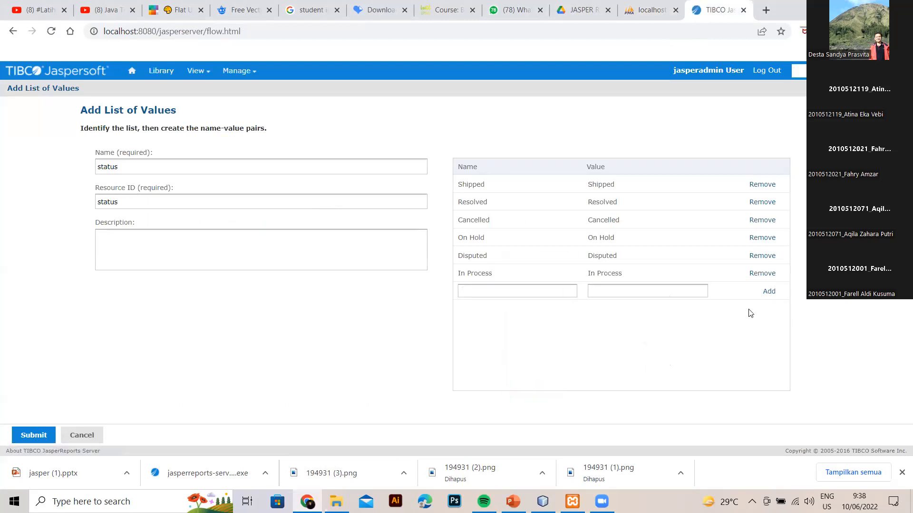
click(23, 437)
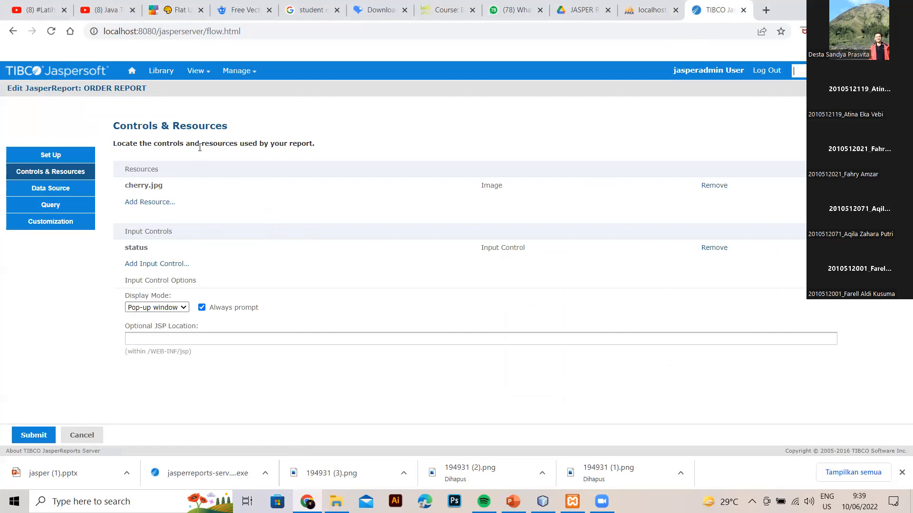
Add a second input control to ORDER REPORT, keeping its type as Single Value.
click(155, 264)
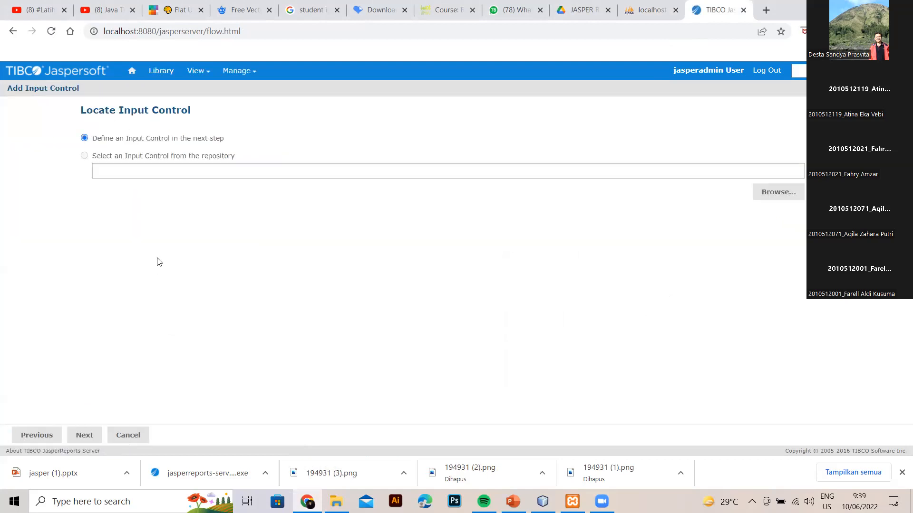
click(83, 438)
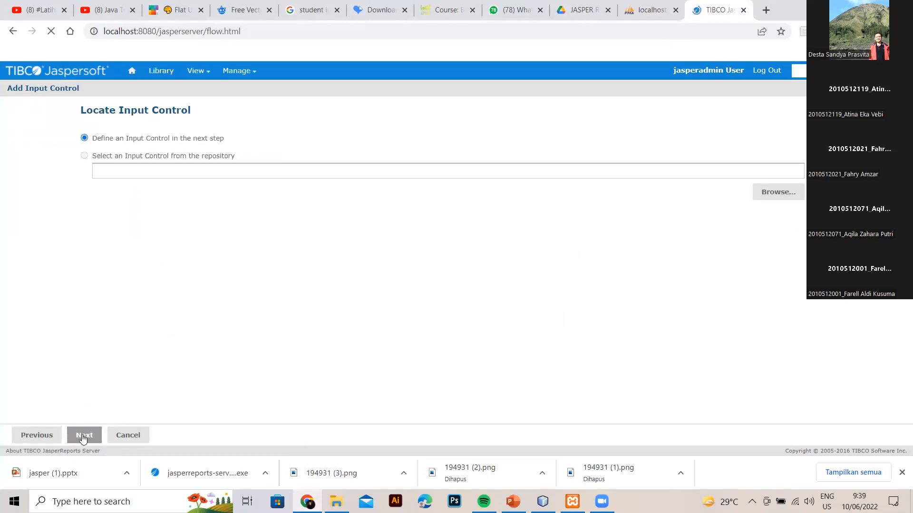
click(233, 155)
click(233, 155)
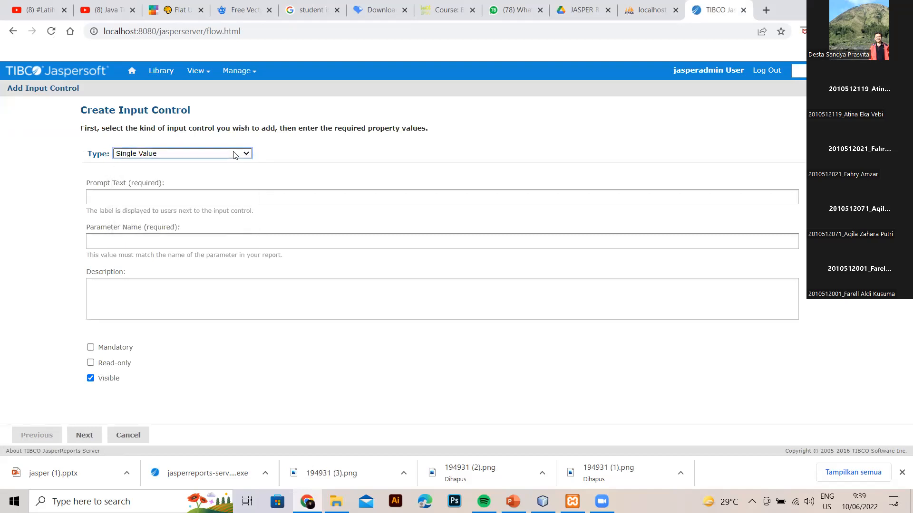
Enter prompt text 'order date' and change the parameter name to orderDate.
click(168, 194)
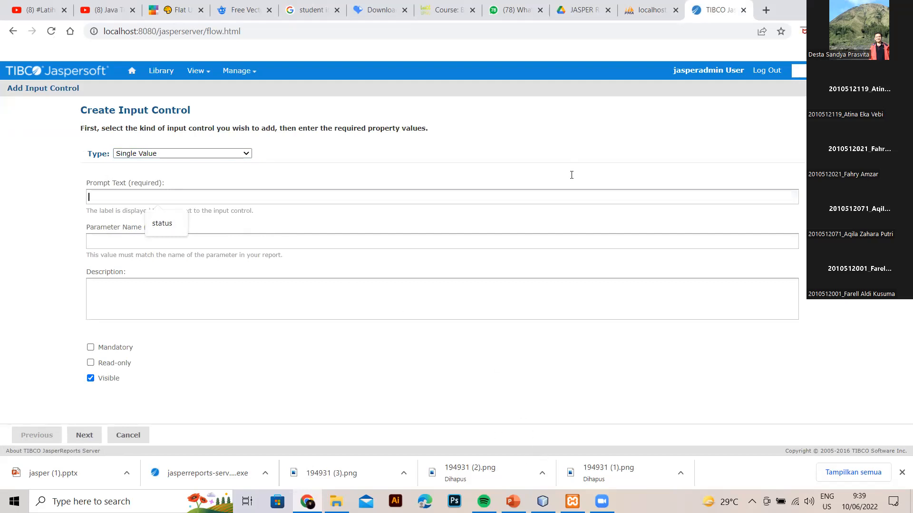
key(alt+Tab)
drag(524, 178, 555, 177)
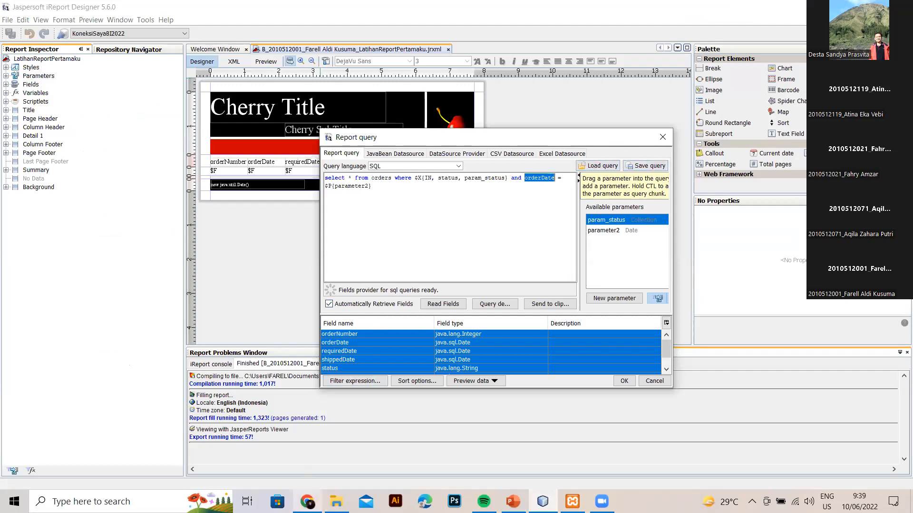
key(alt+Tab)
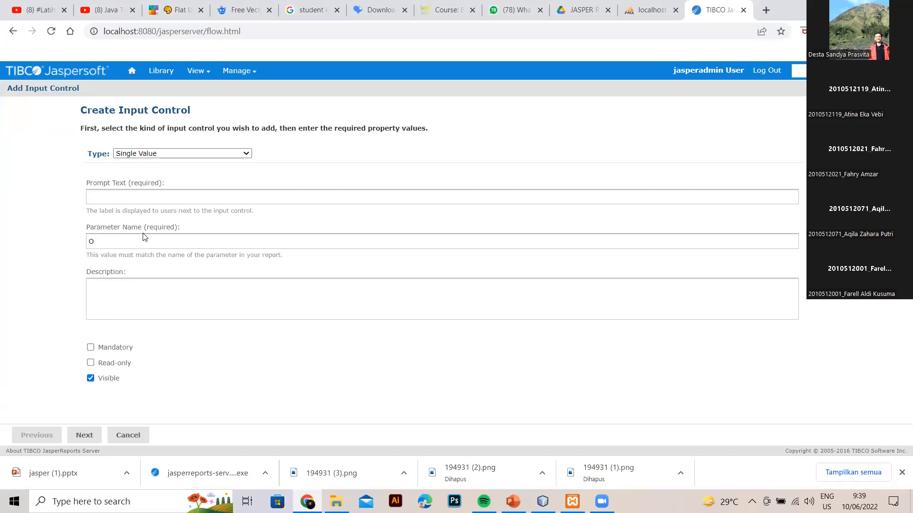
key(BackSpace)
key(shift+Tab)
text(order dat)
drag(127, 242, 44, 239)
key(BackSpace)
text(orderDate)
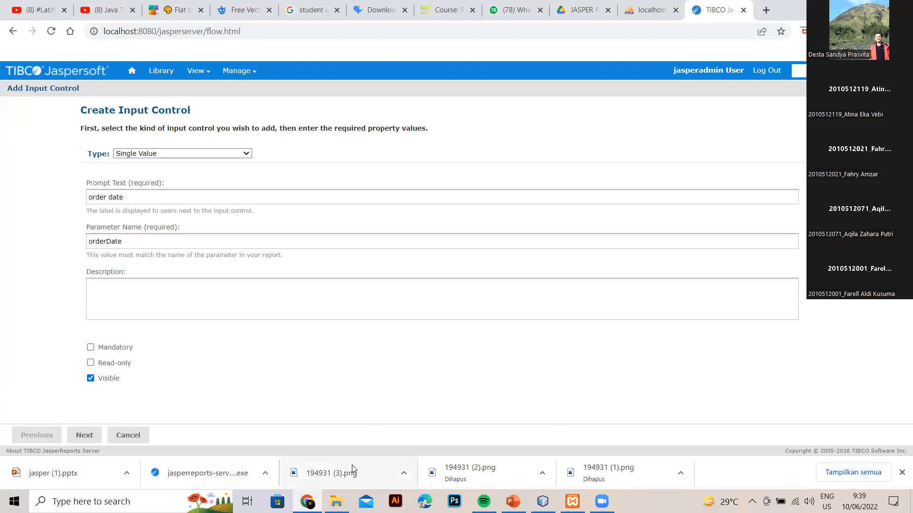
Replace the parameter name with parameter2, copied from the report query.
click(306, 501)
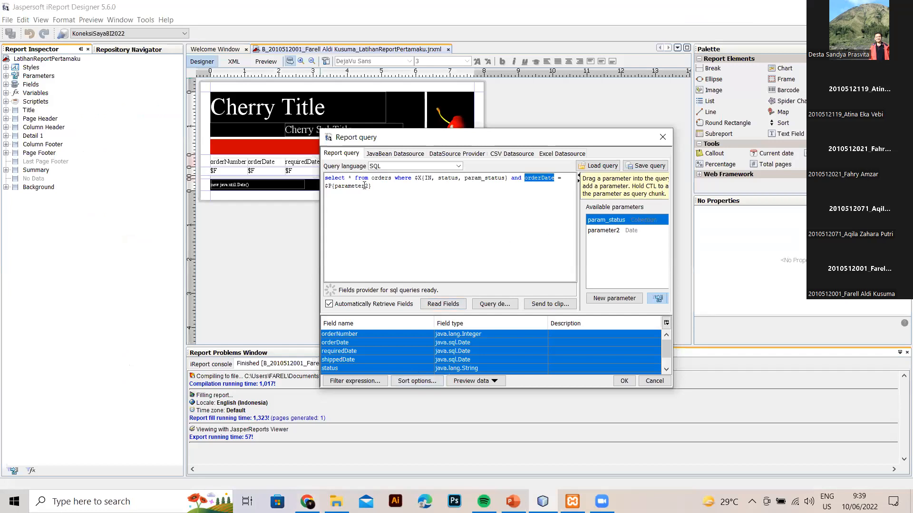
drag(369, 186, 343, 186)
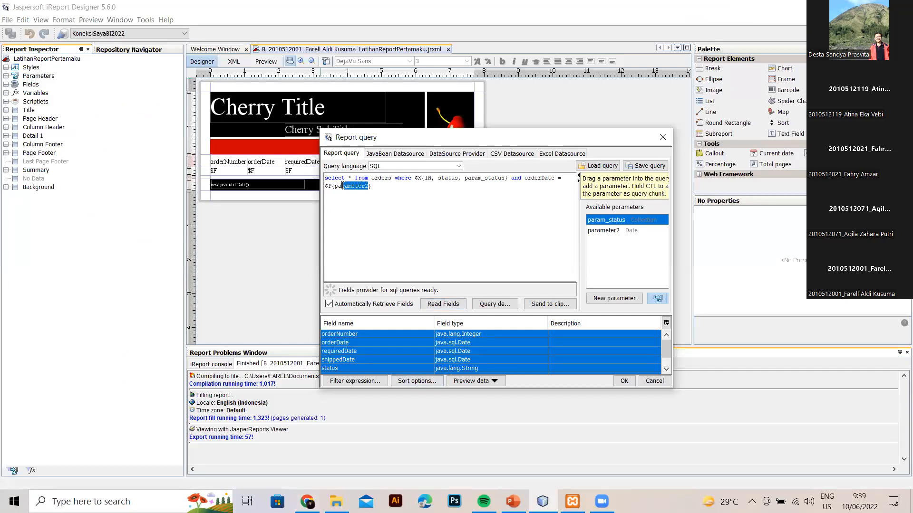
click(307, 502)
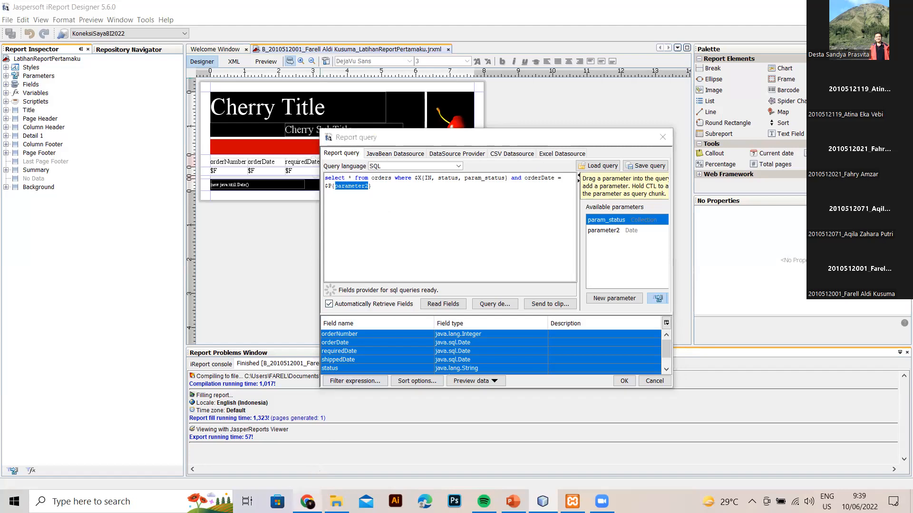
drag(144, 242, 57, 241)
key(BackSpace)
text(parameter2)
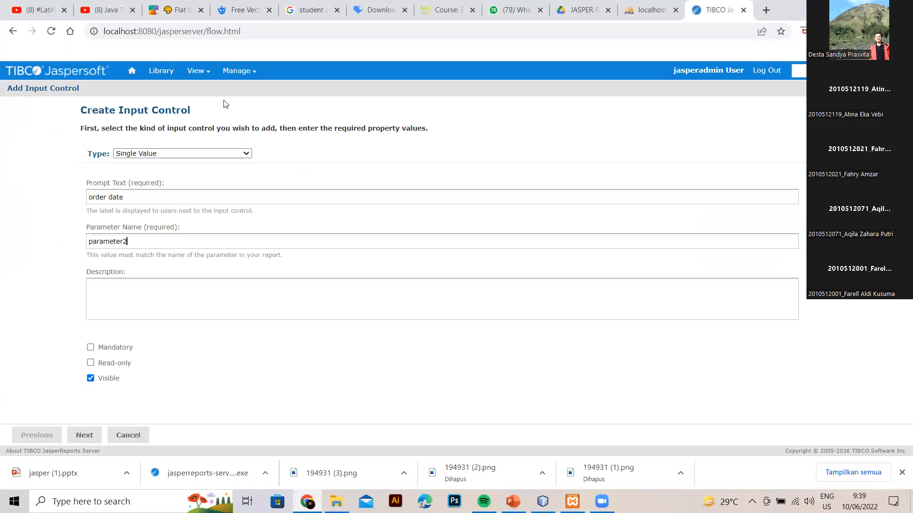
Start a new Date datatype named 'order date' with resource ID order_date.
click(93, 440)
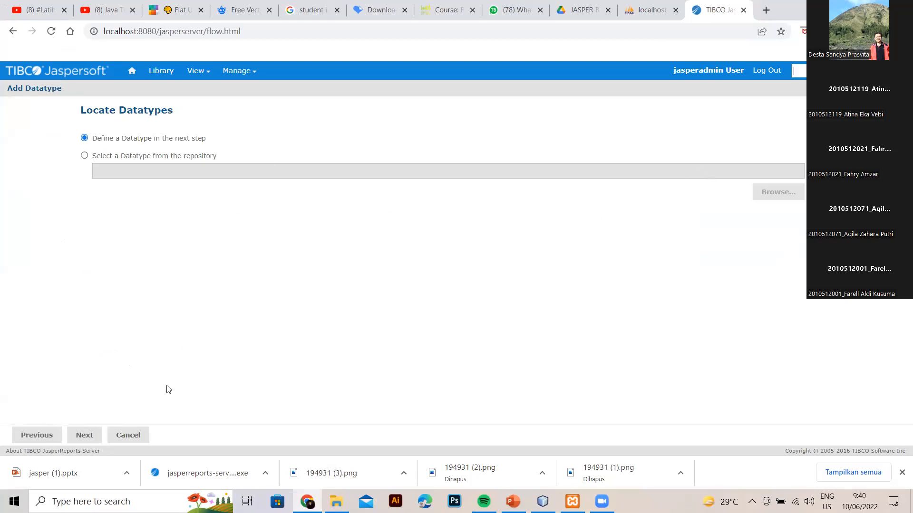
click(98, 439)
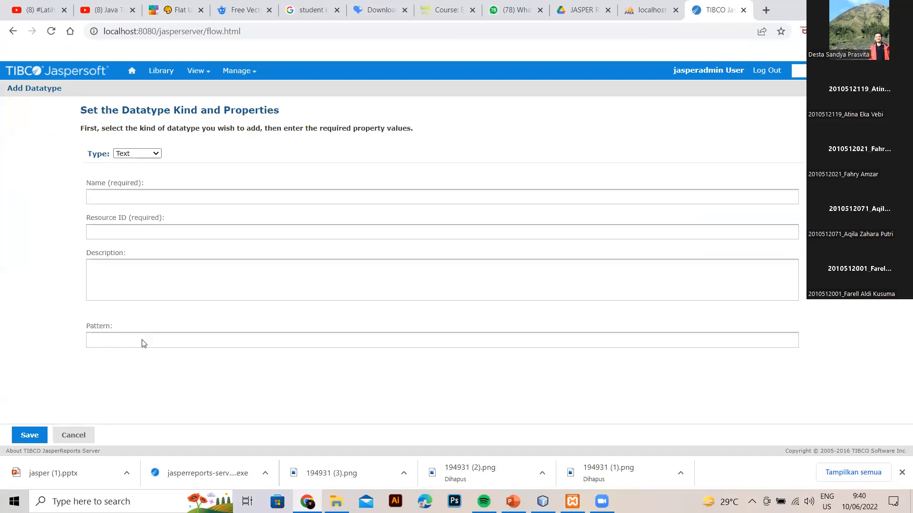
click(156, 153)
click(128, 180)
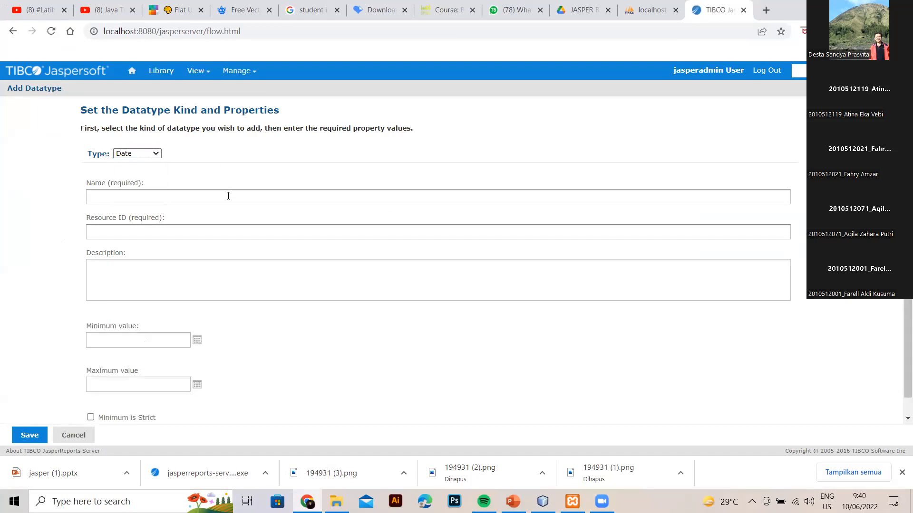
click(154, 195)
text(order date)
scroll(151, 189, down, 1)
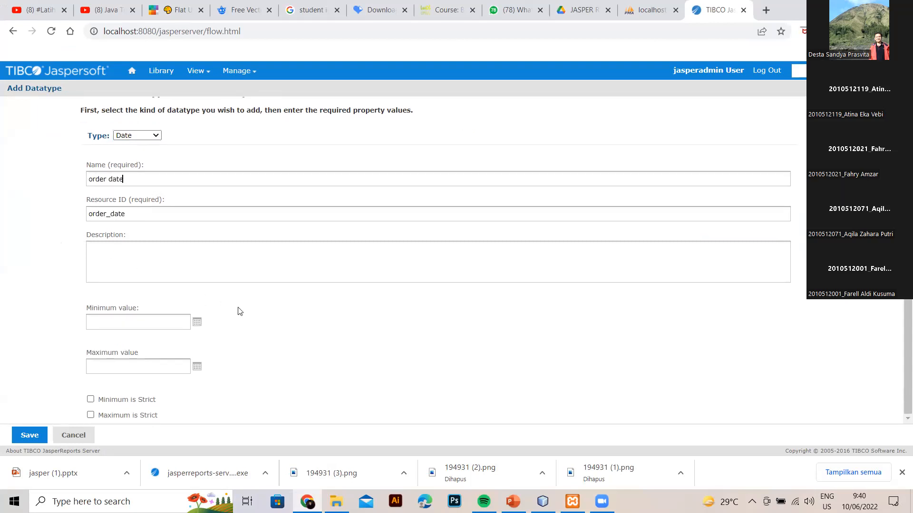
Set the datatype's minimum value to 1992-06-01 using the calendar picker.
click(197, 323)
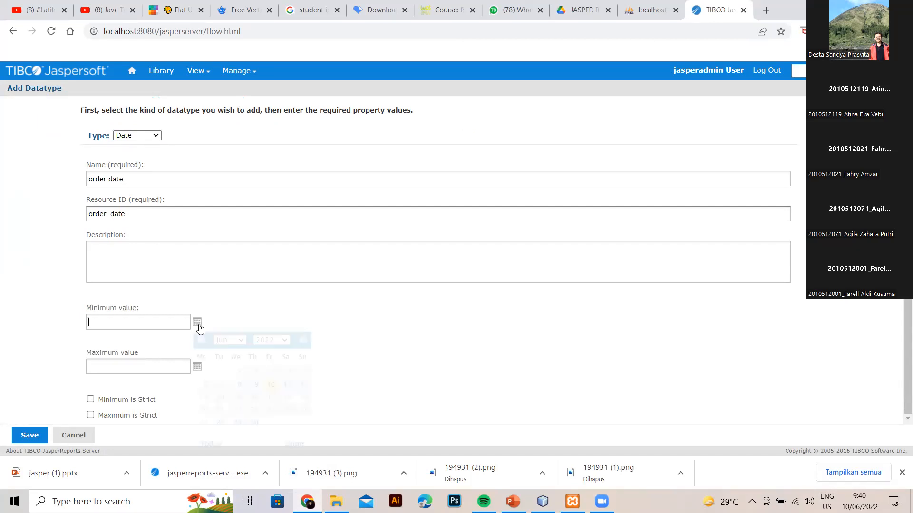
click(271, 340)
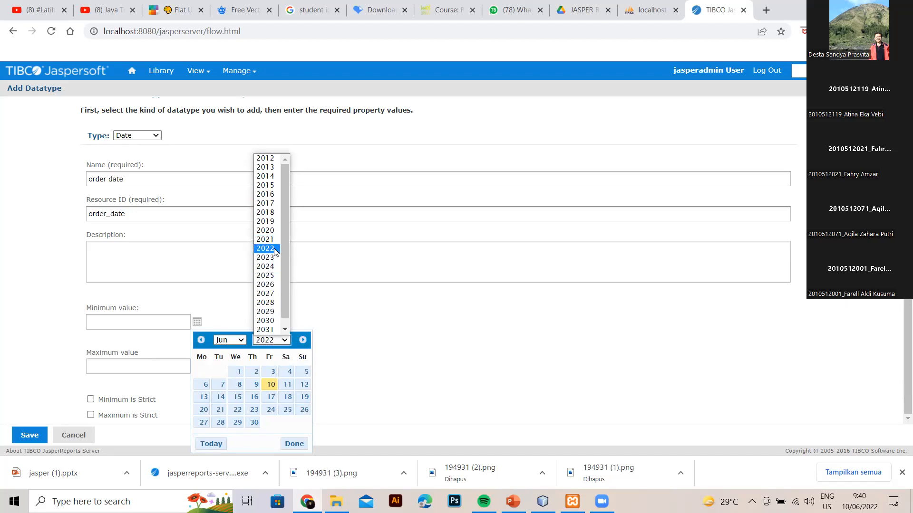
click(265, 158)
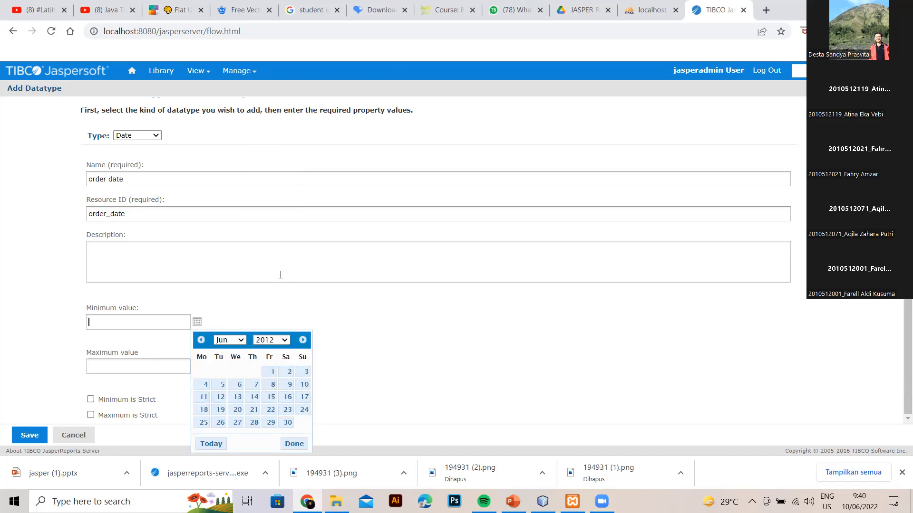
click(287, 343)
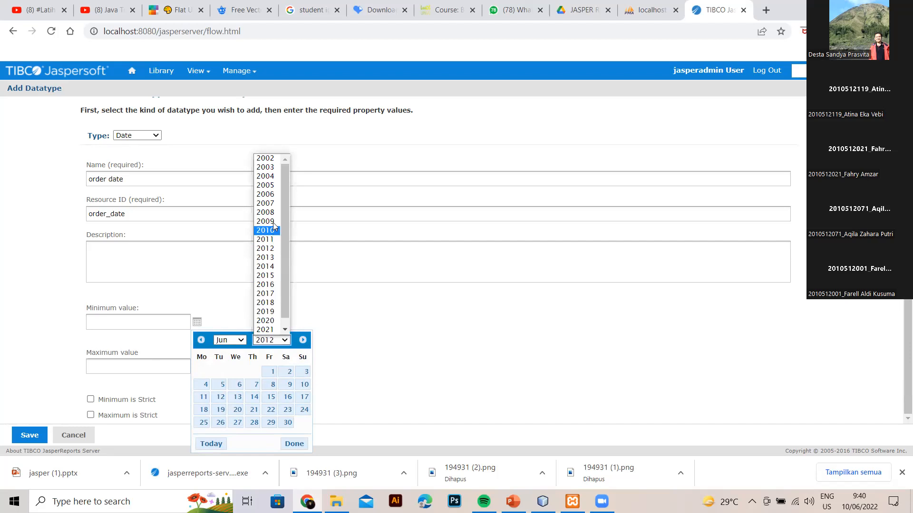
click(269, 158)
click(285, 340)
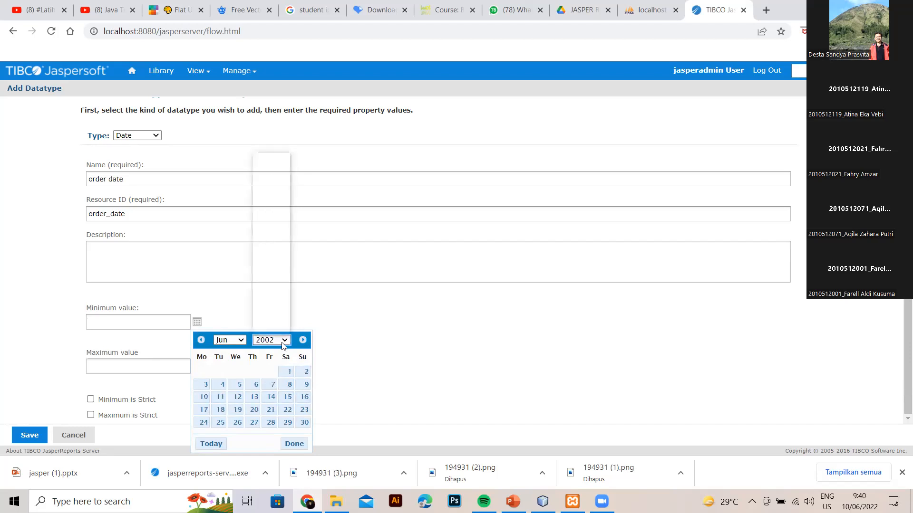
click(274, 155)
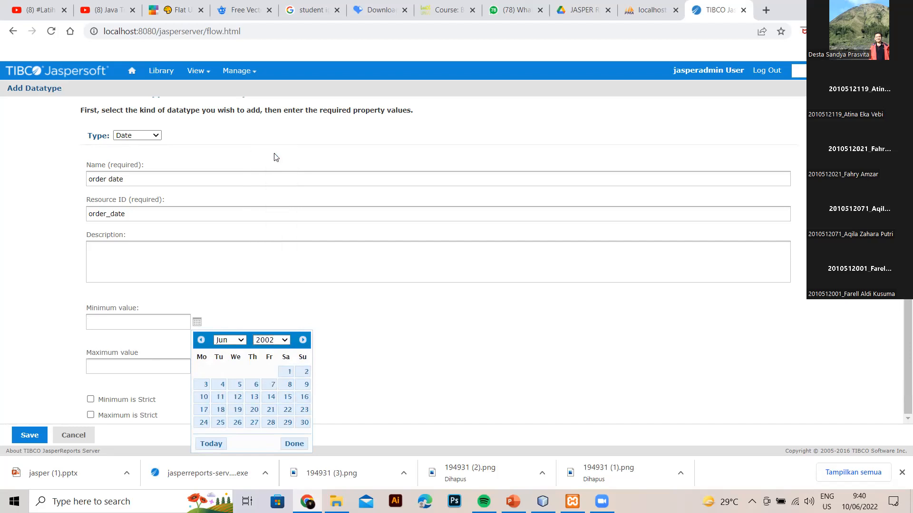
click(280, 341)
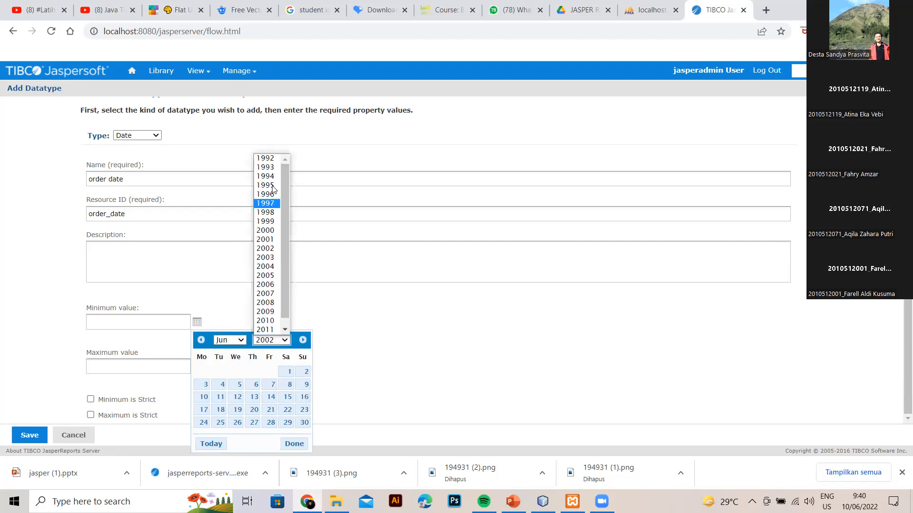
click(269, 160)
click(205, 372)
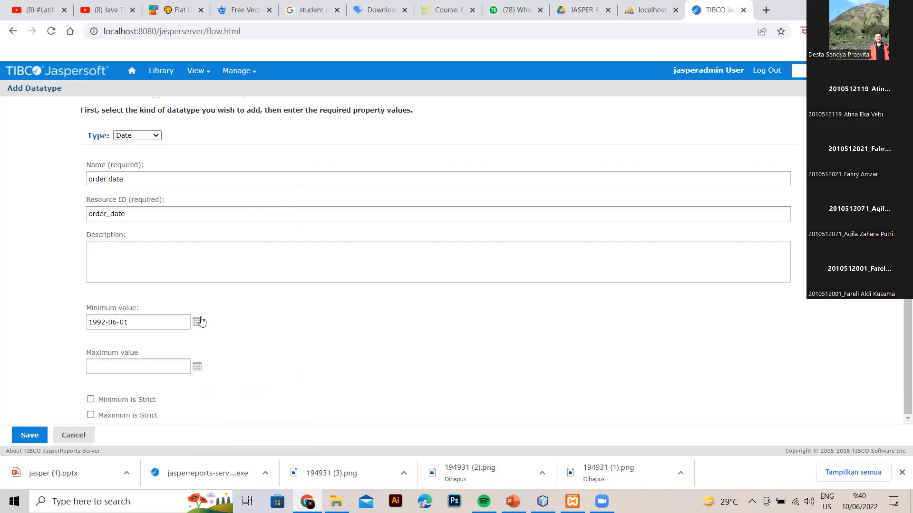
Set the maximum value to 2022-06-10 and save the order date datatype.
click(196, 367)
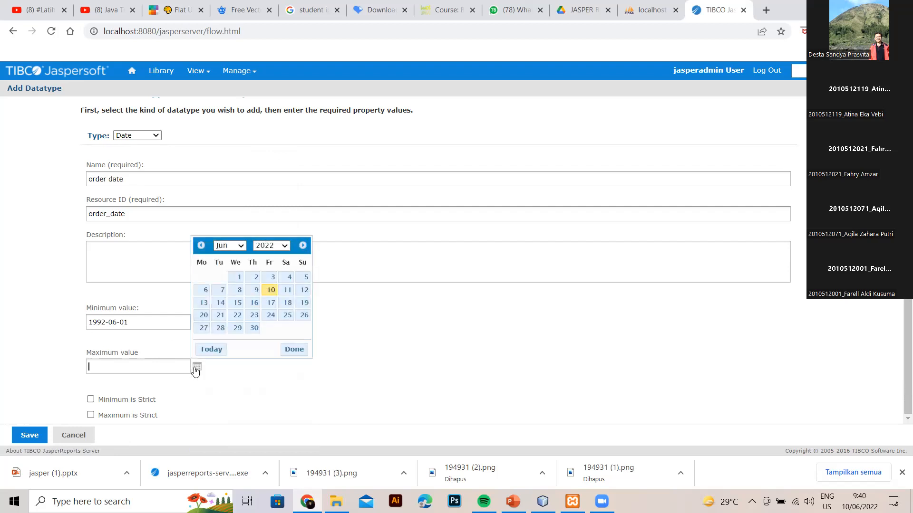
click(266, 291)
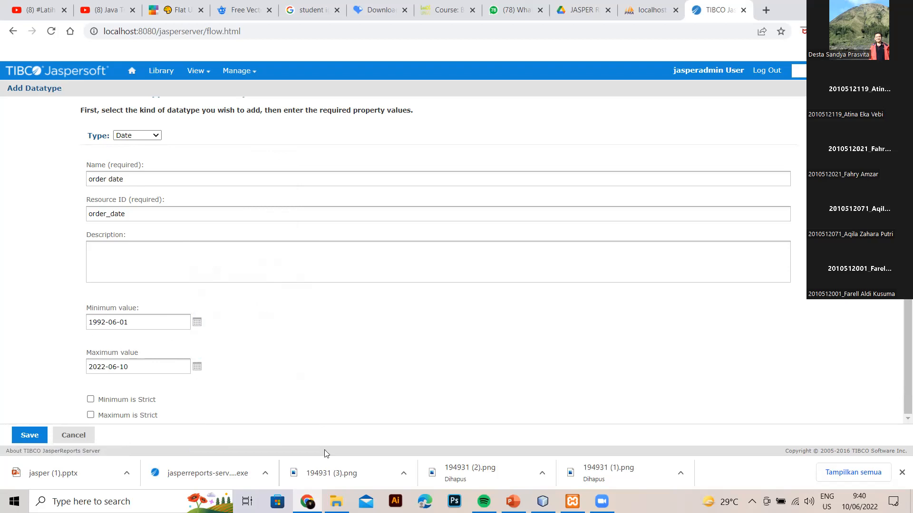
click(34, 436)
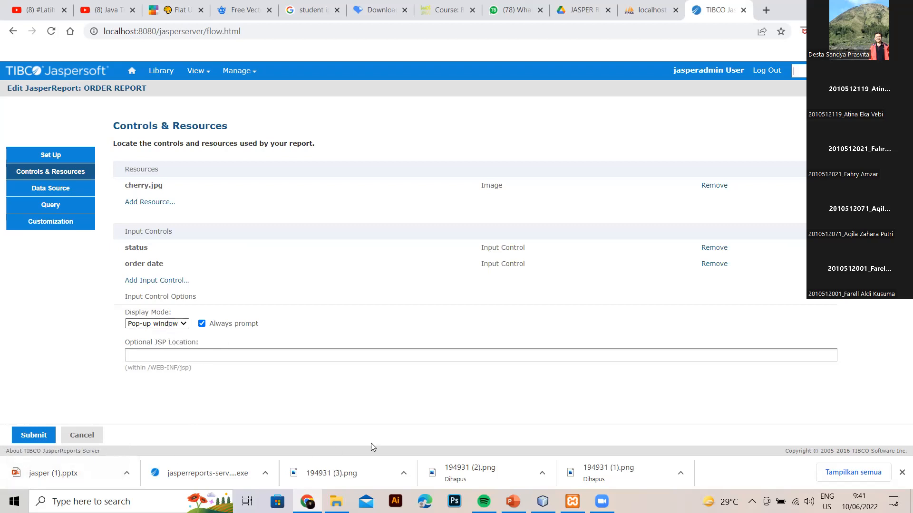
Set the input control Display Mode to In Page and submit ORDER REPORT.
click(178, 324)
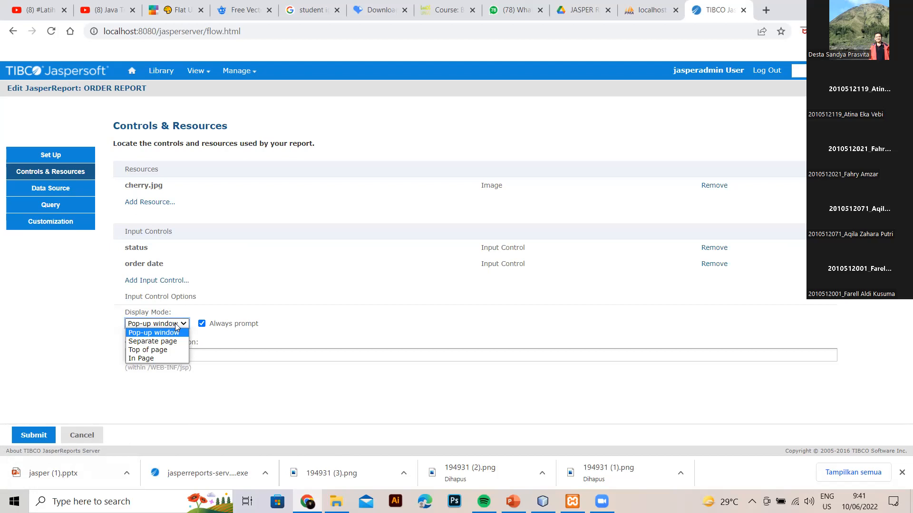
click(175, 327)
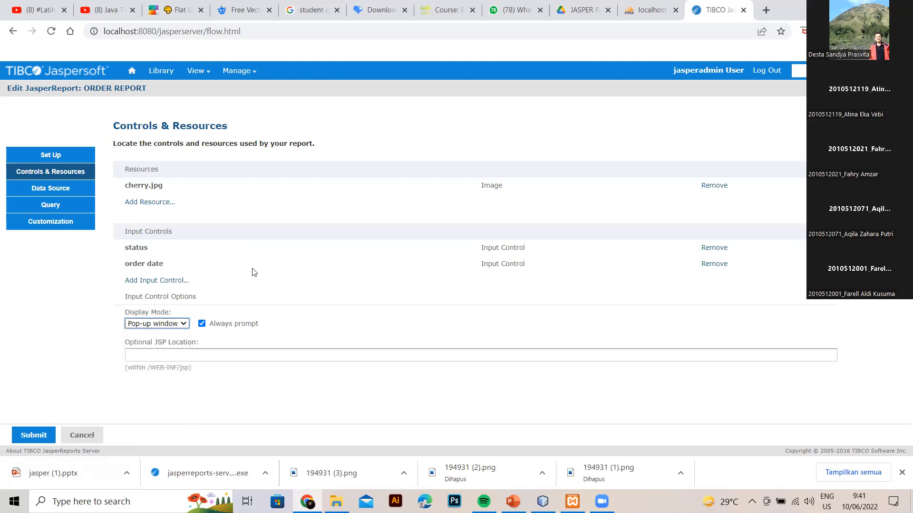
click(173, 328)
click(142, 357)
click(40, 438)
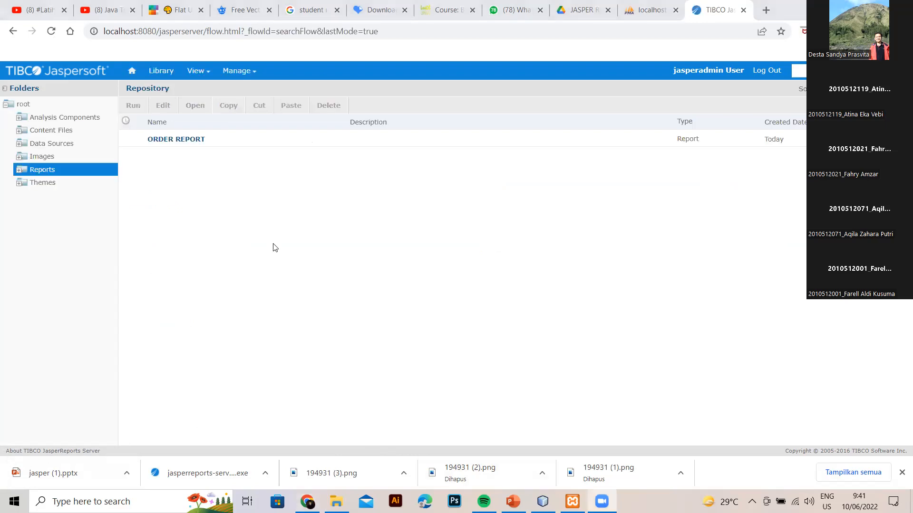
Run ORDER REPORT from the Reports folder so its status and order date controls appear.
click(190, 140)
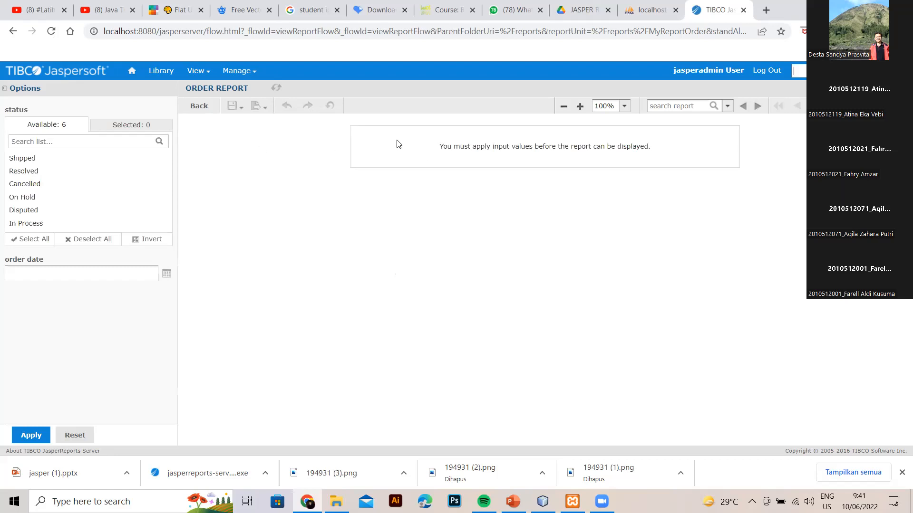
Select only Shipped and Cancelled in the status filter.
click(39, 162)
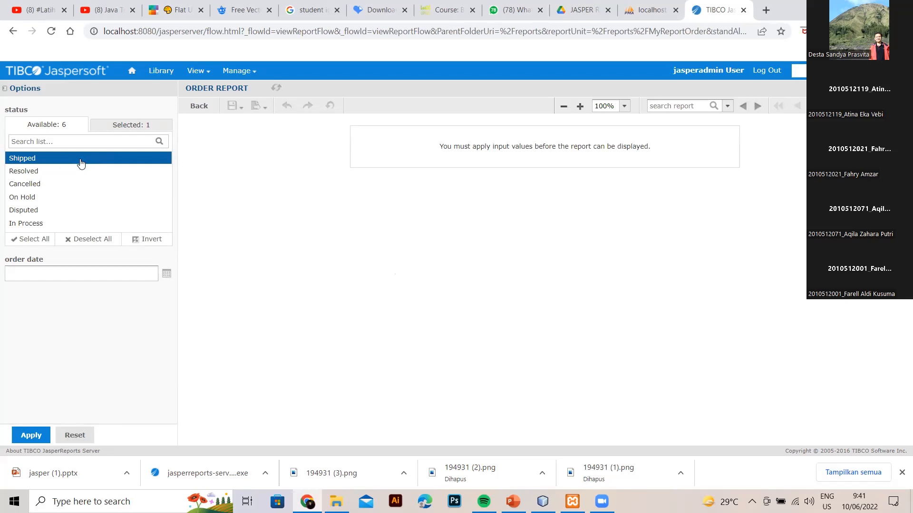
ctrl+click(55, 177)
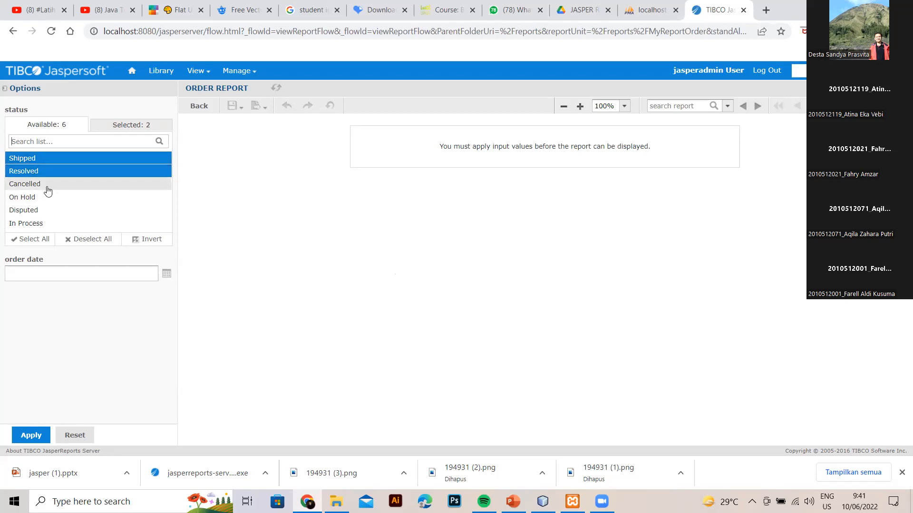
key(shift+Down)
key(shift+Down)
key(shift+Down)
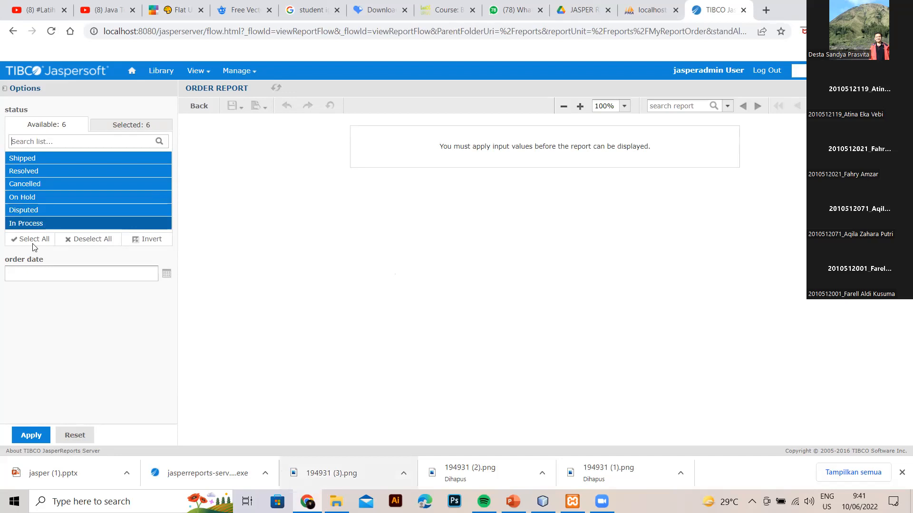
ctrl+click(39, 158)
ctrl+click(39, 171)
ctrl+click(43, 197)
ctrl+click(42, 210)
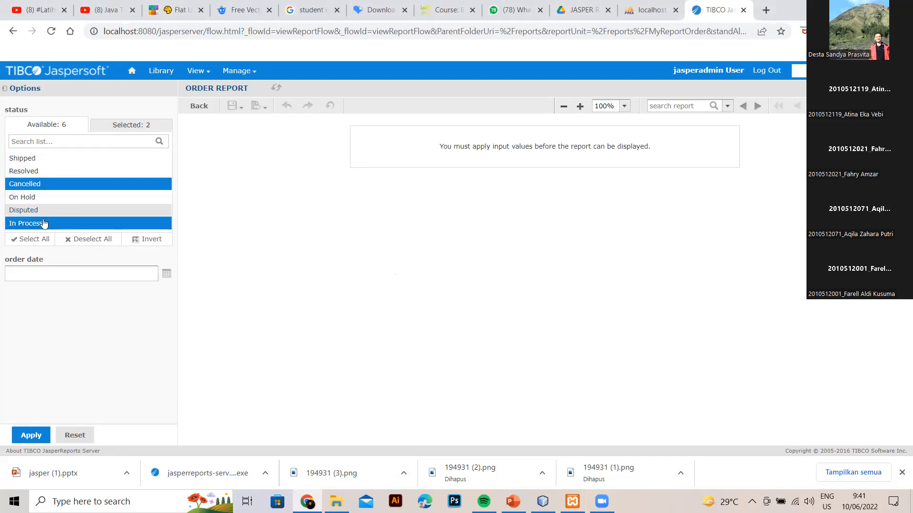
ctrl+click(43, 224)
ctrl+click(41, 184)
ctrl+click(41, 159)
ctrl+click(42, 171)
ctrl+click(42, 184)
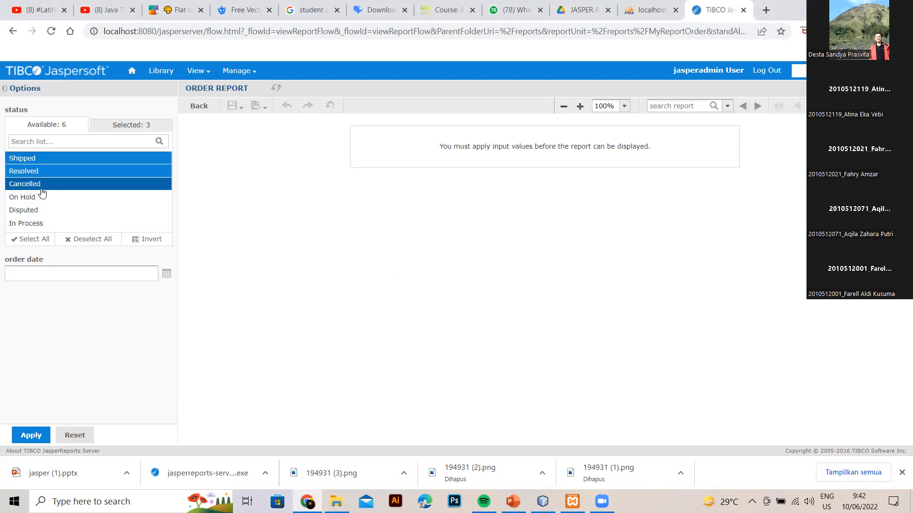
ctrl+click(42, 159)
ctrl+click(42, 184)
ctrl+click(42, 171)
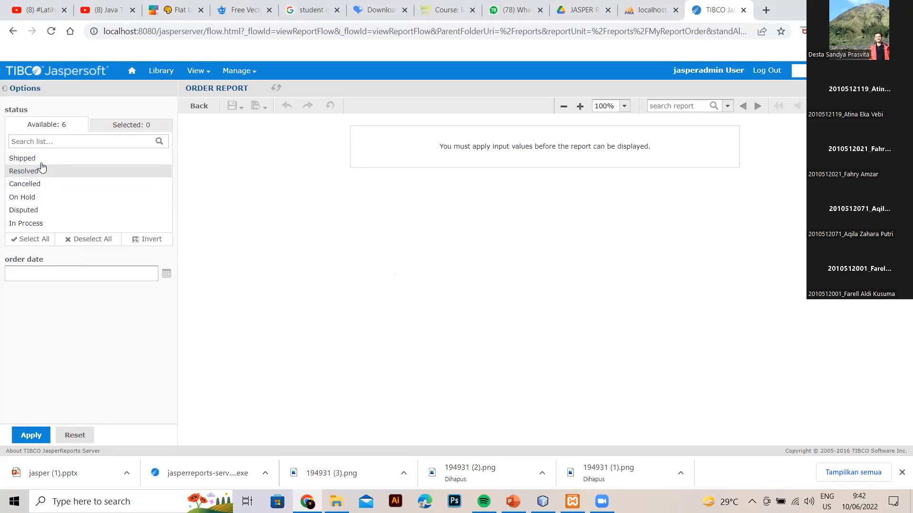
ctrl+click(42, 159)
ctrl+click(43, 185)
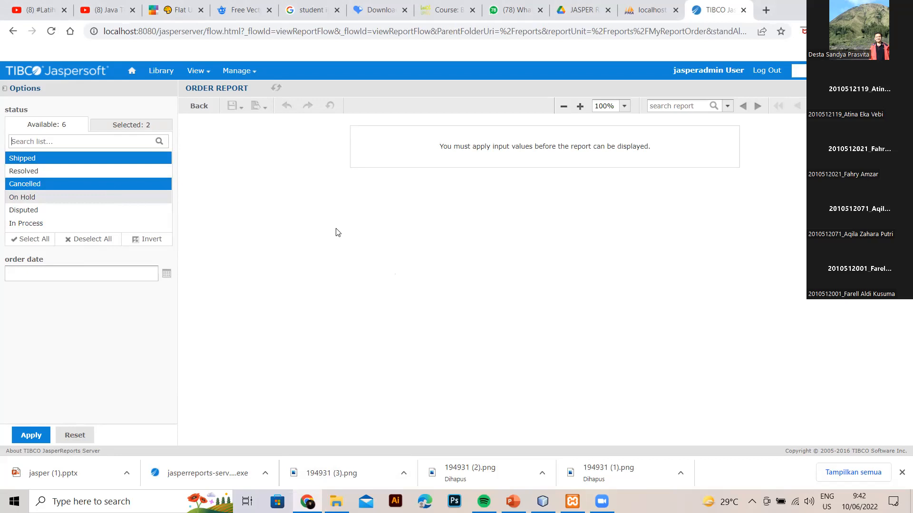
Pick 2003-01-06 as the order date and apply the filters to run the report.
click(90, 273)
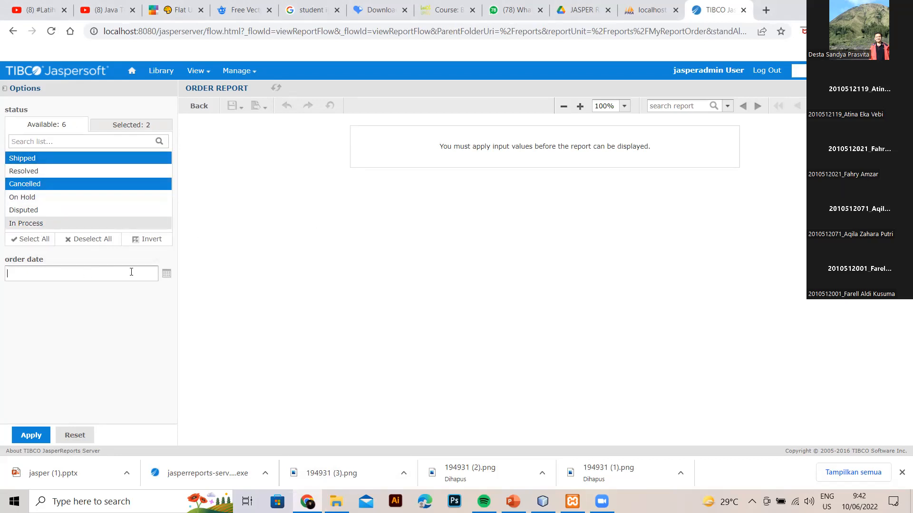
click(167, 276)
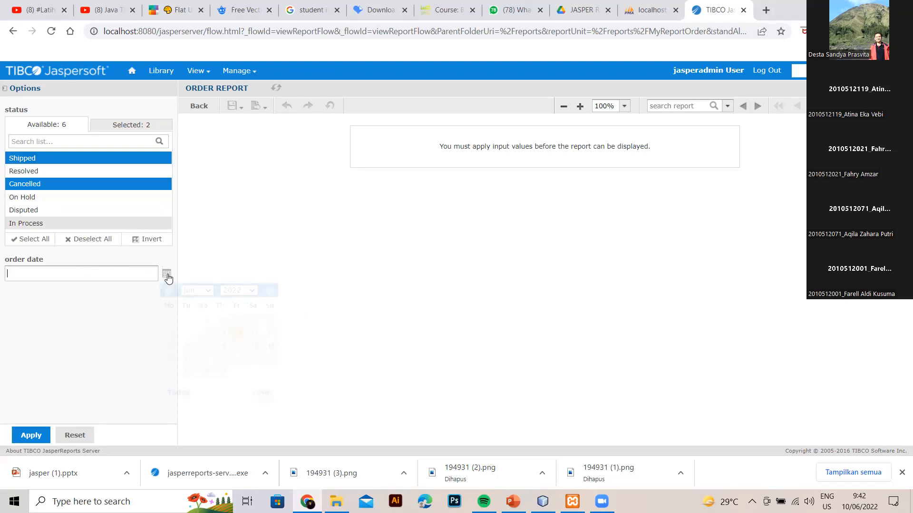
click(255, 292)
click(233, 300)
click(251, 291)
click(232, 309)
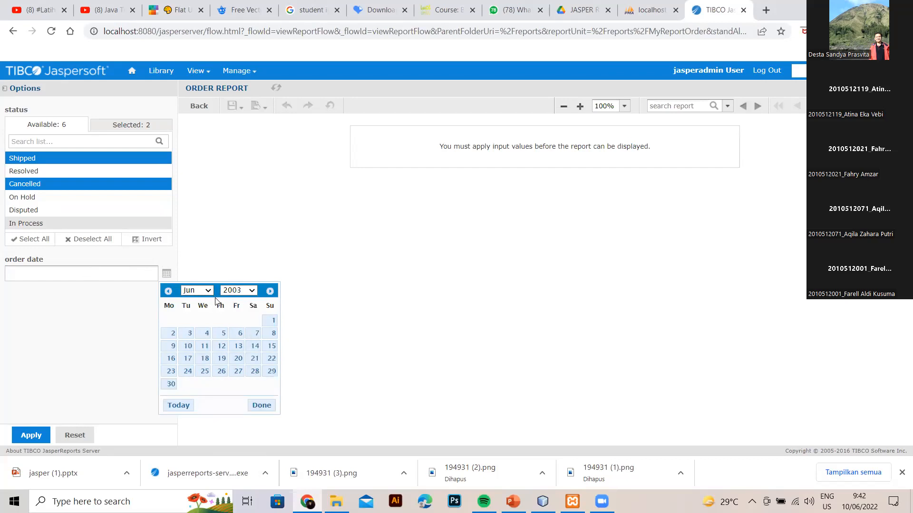
click(206, 291)
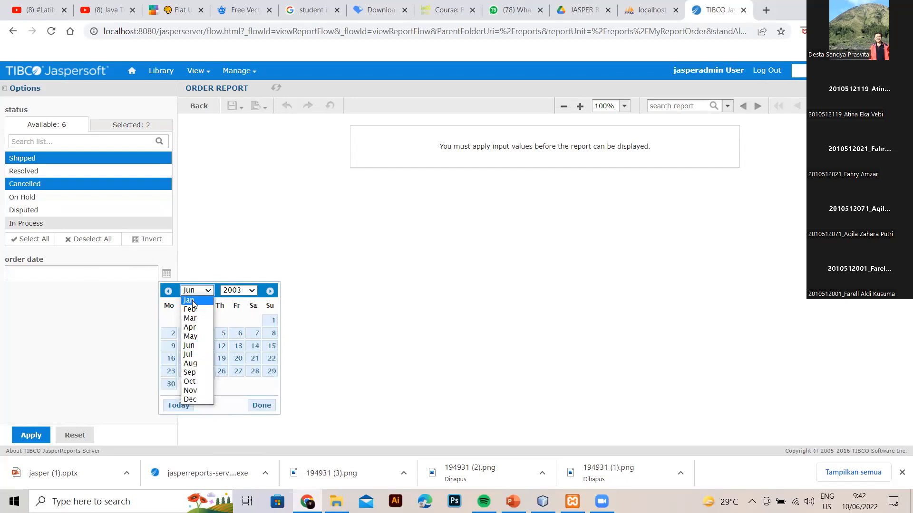
click(192, 298)
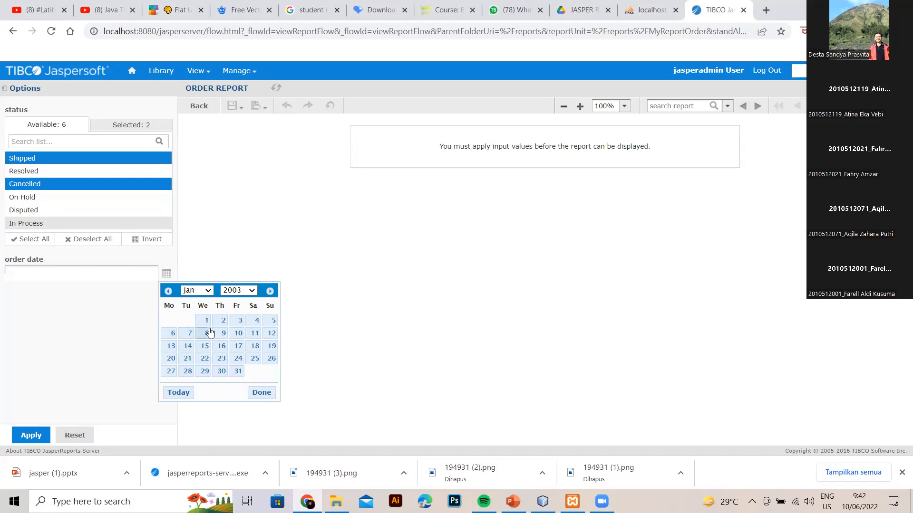
click(173, 333)
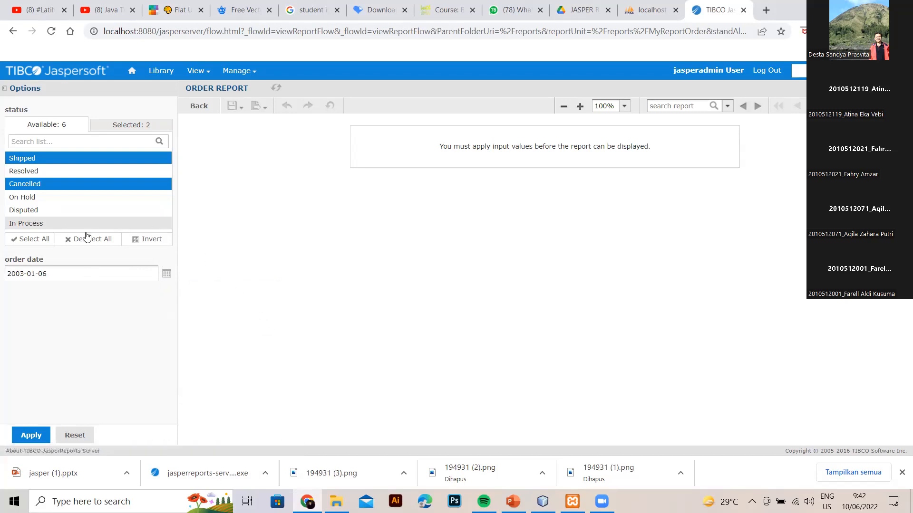
click(32, 436)
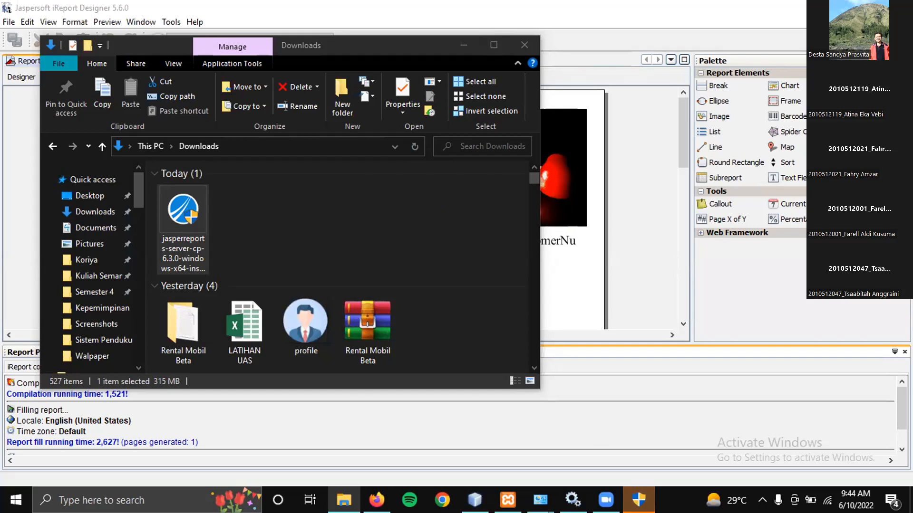
Bring the iReport preview forward and close Explorer, leaving the setup wizard's welcome page.
click(655, 404)
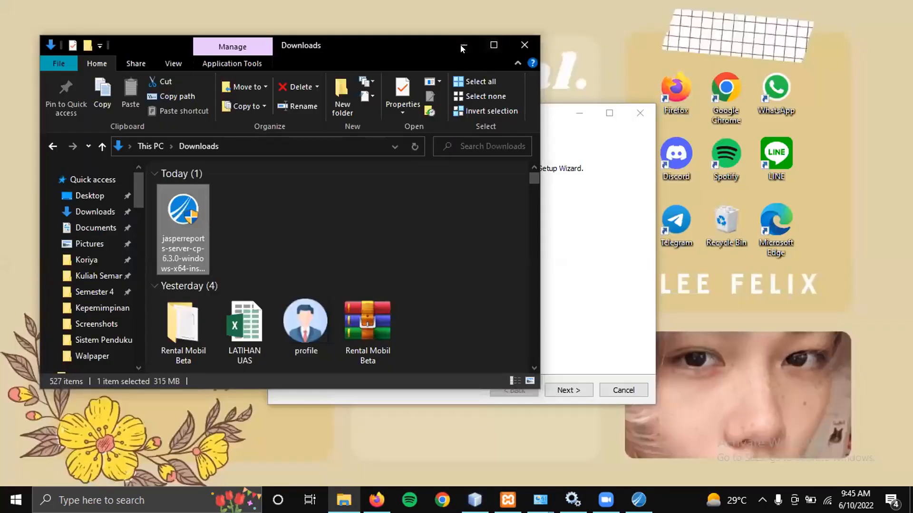
click(466, 44)
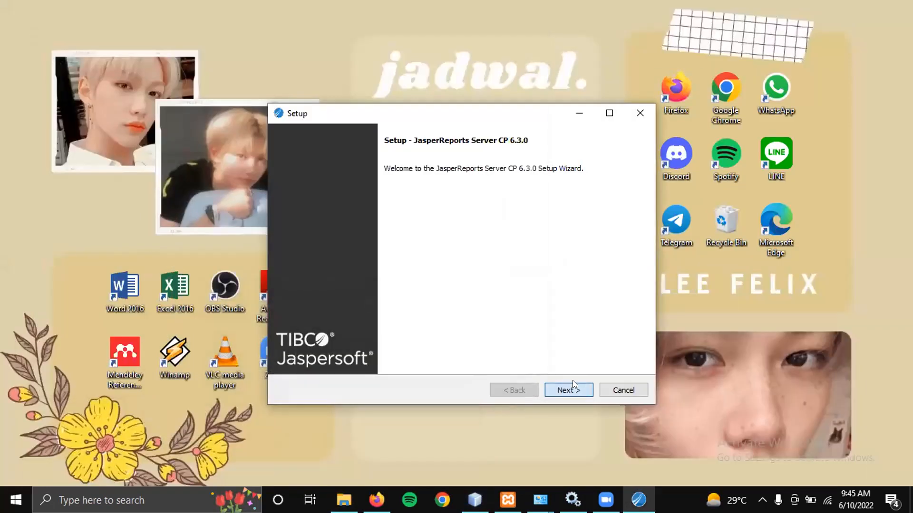
Accept the licence, advance to the installation folder, and dismiss the folder-not-empty warning.
click(572, 386)
click(299, 339)
click(570, 388)
click(581, 389)
click(580, 388)
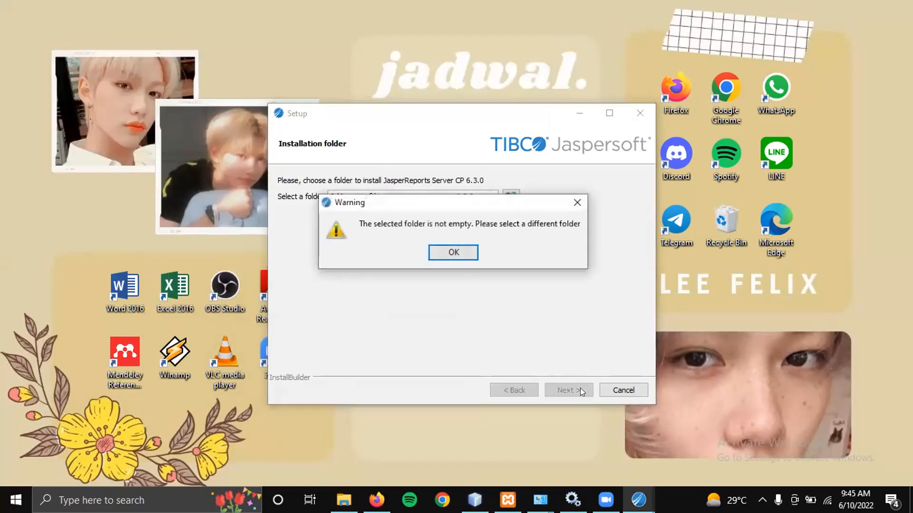
click(453, 252)
Delete the old C:\Jaspersoft folder in File Explorer, then continue Setup to start installing.
click(344, 500)
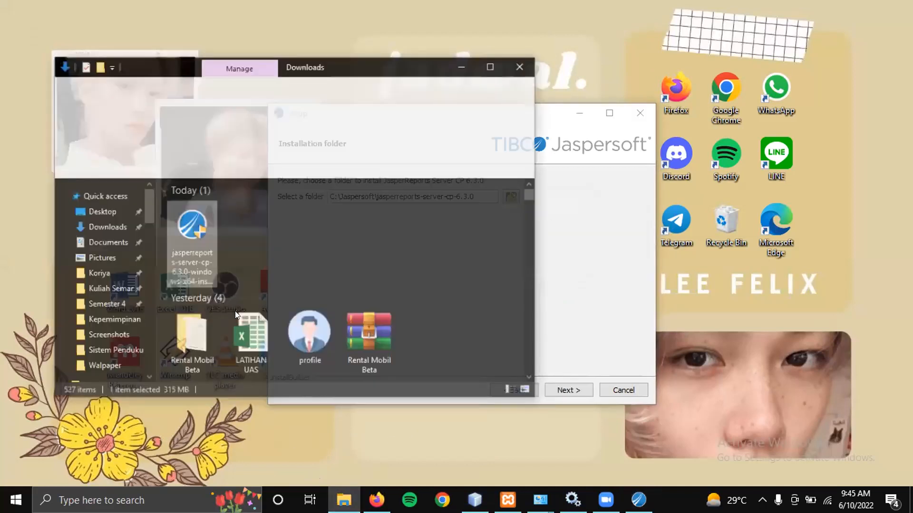
scroll(94, 291, down, 6)
scroll(95, 289, down, 3)
scroll(99, 289, down, 6)
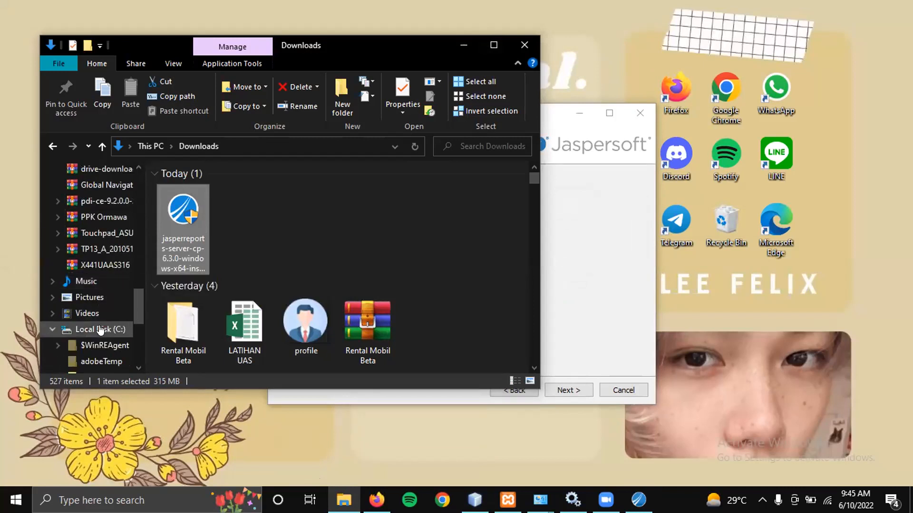
scroll(100, 329, down, 2)
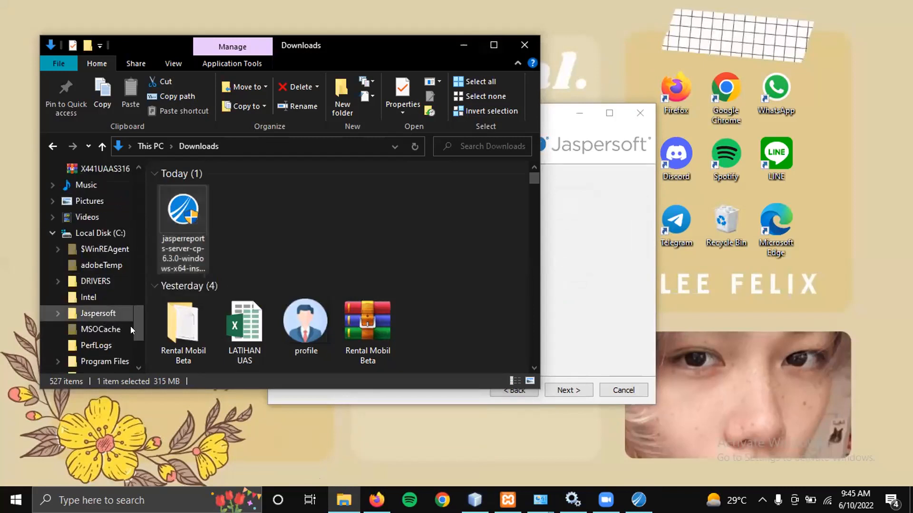
right_click(106, 313)
click(167, 420)
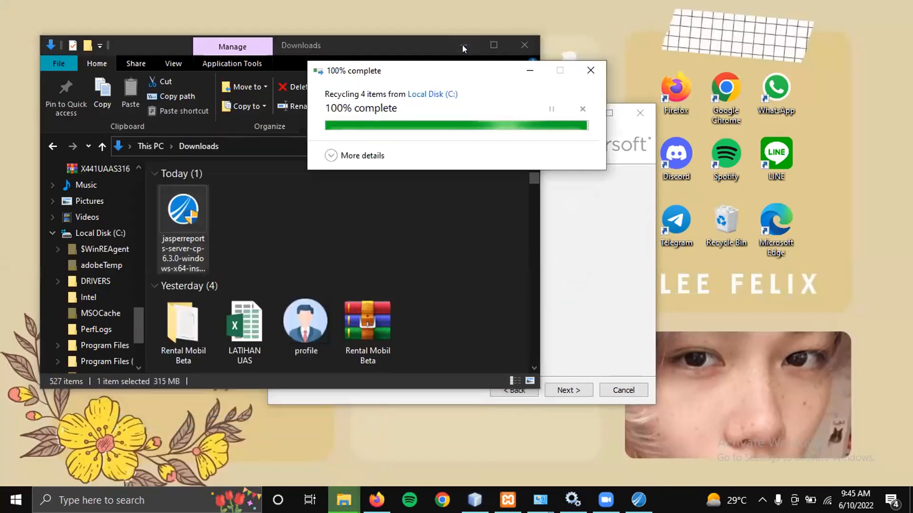
click(462, 45)
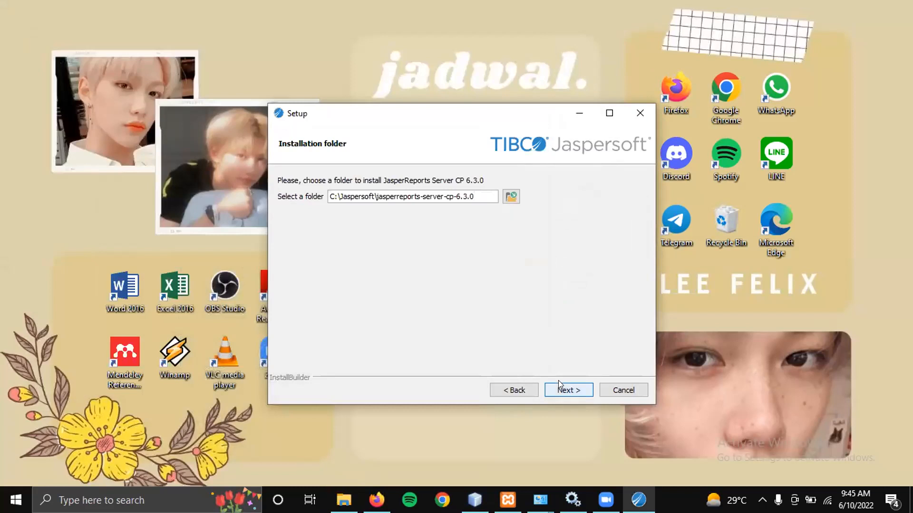
click(559, 389)
click(559, 389)
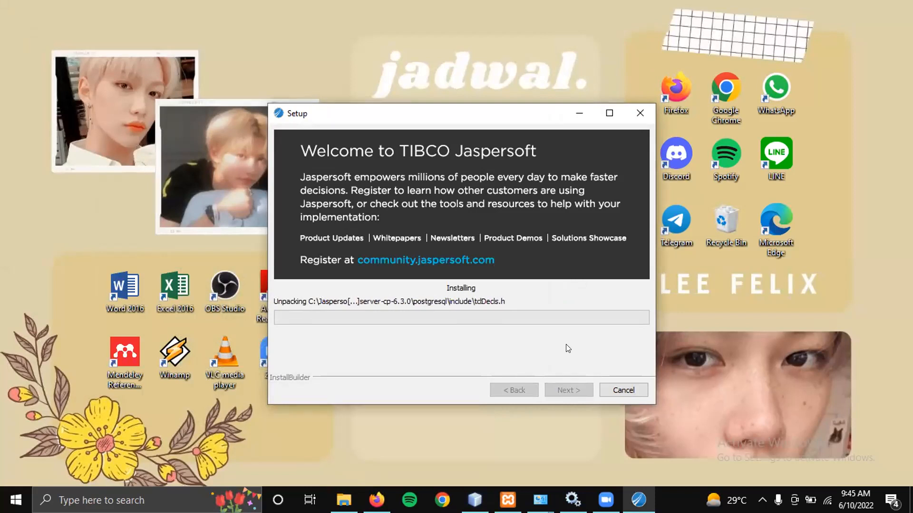
Maximize and restore the setup window, then acknowledge the initdb error so Setup exits.
click(609, 113)
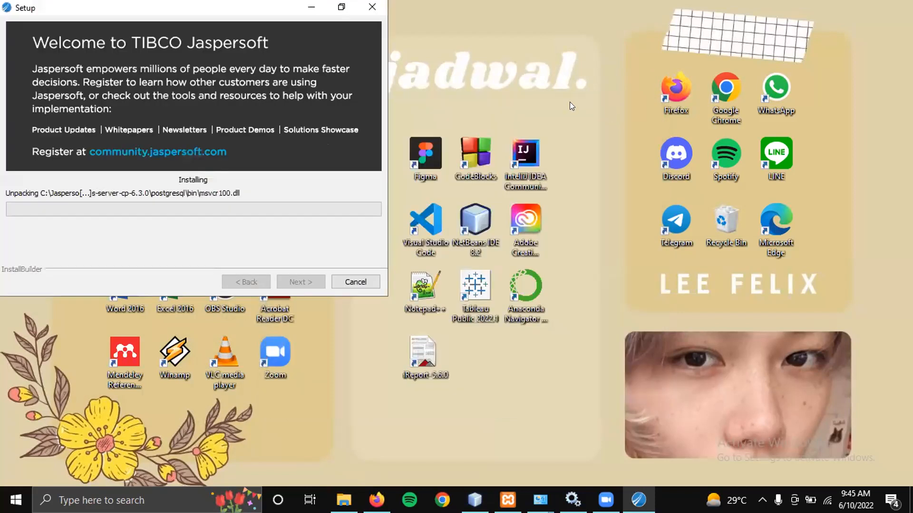
key(super+Down)
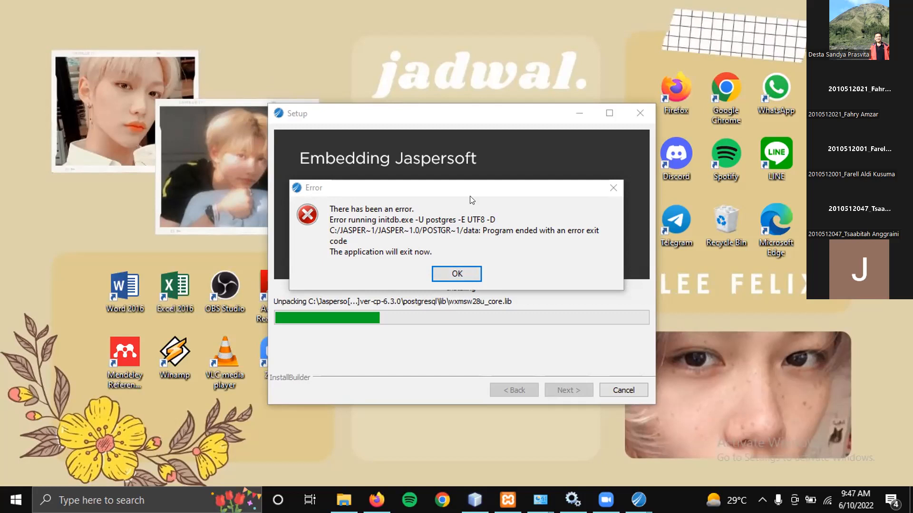
click(478, 270)
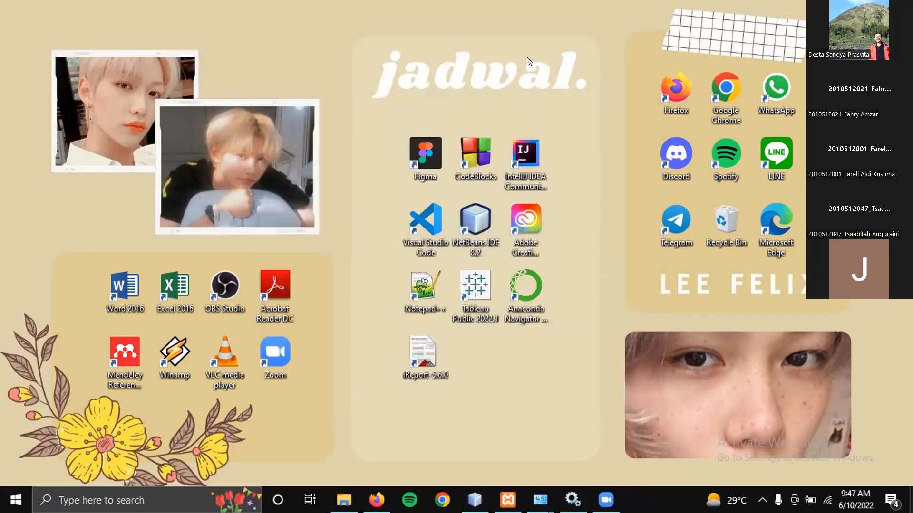